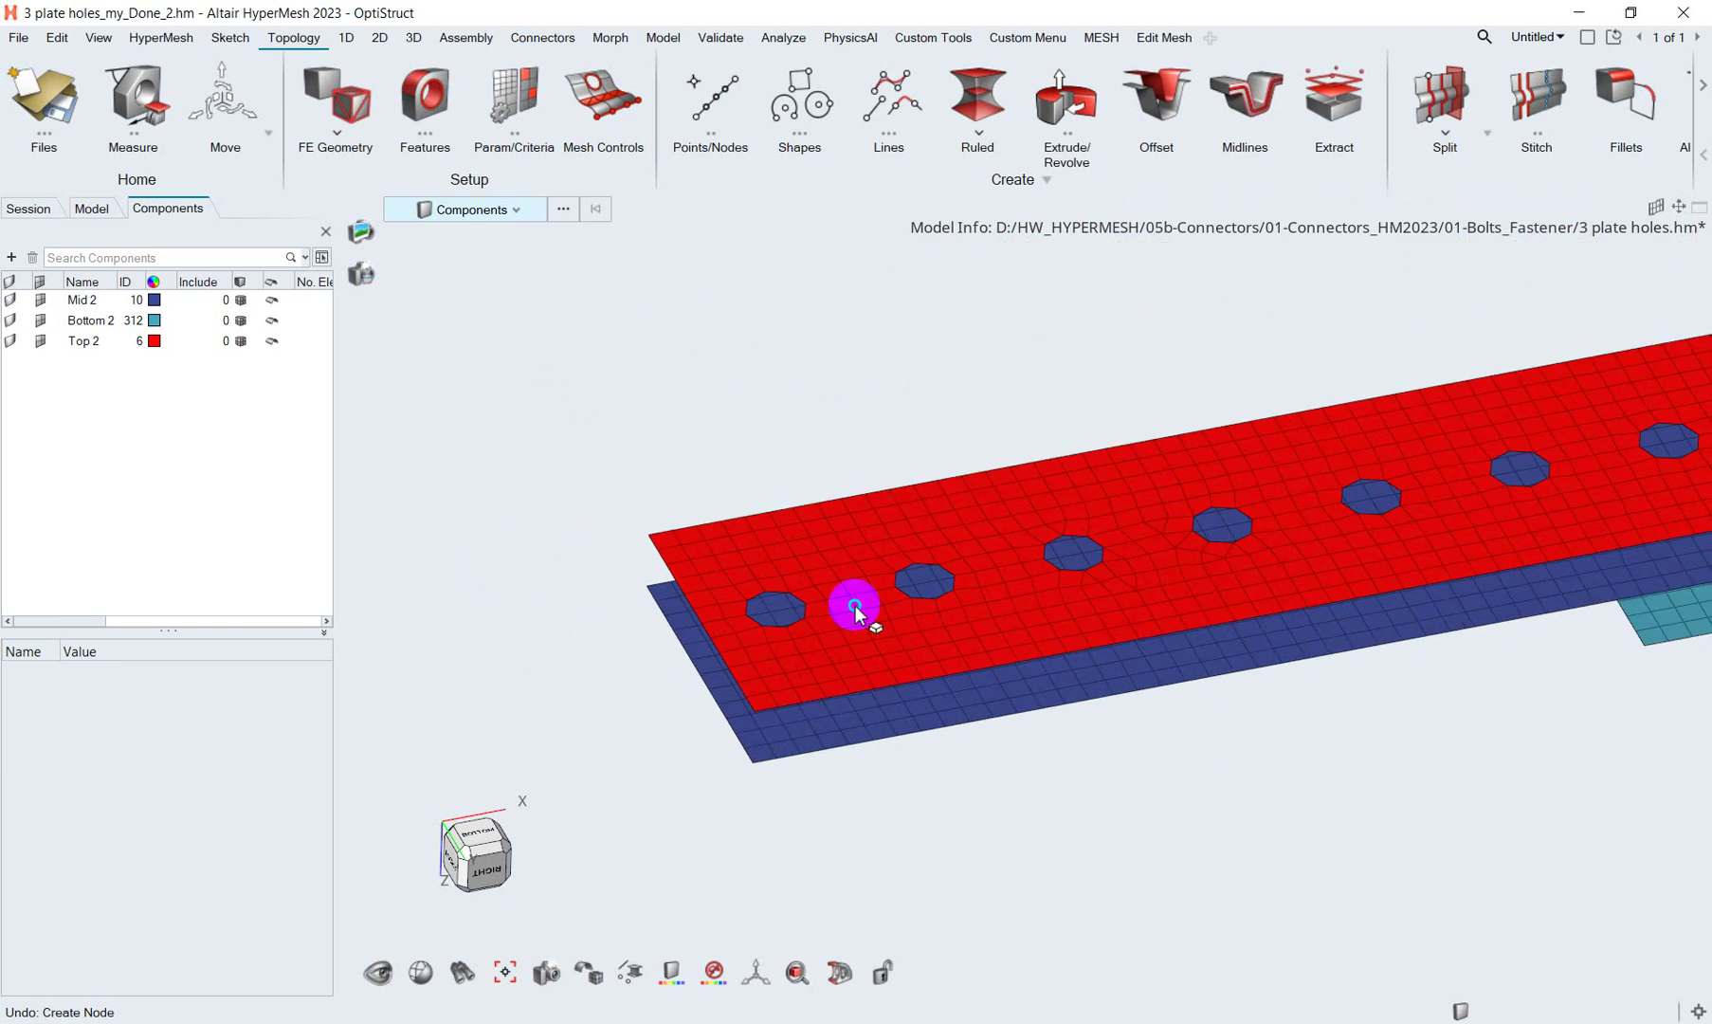
Inspect the Spider_bolts fastener control's properties in the Connector Control Manager.
{"action": "middle_click_drag", "start_coordinate": [668, 412], "coordinate": [839, 495]}
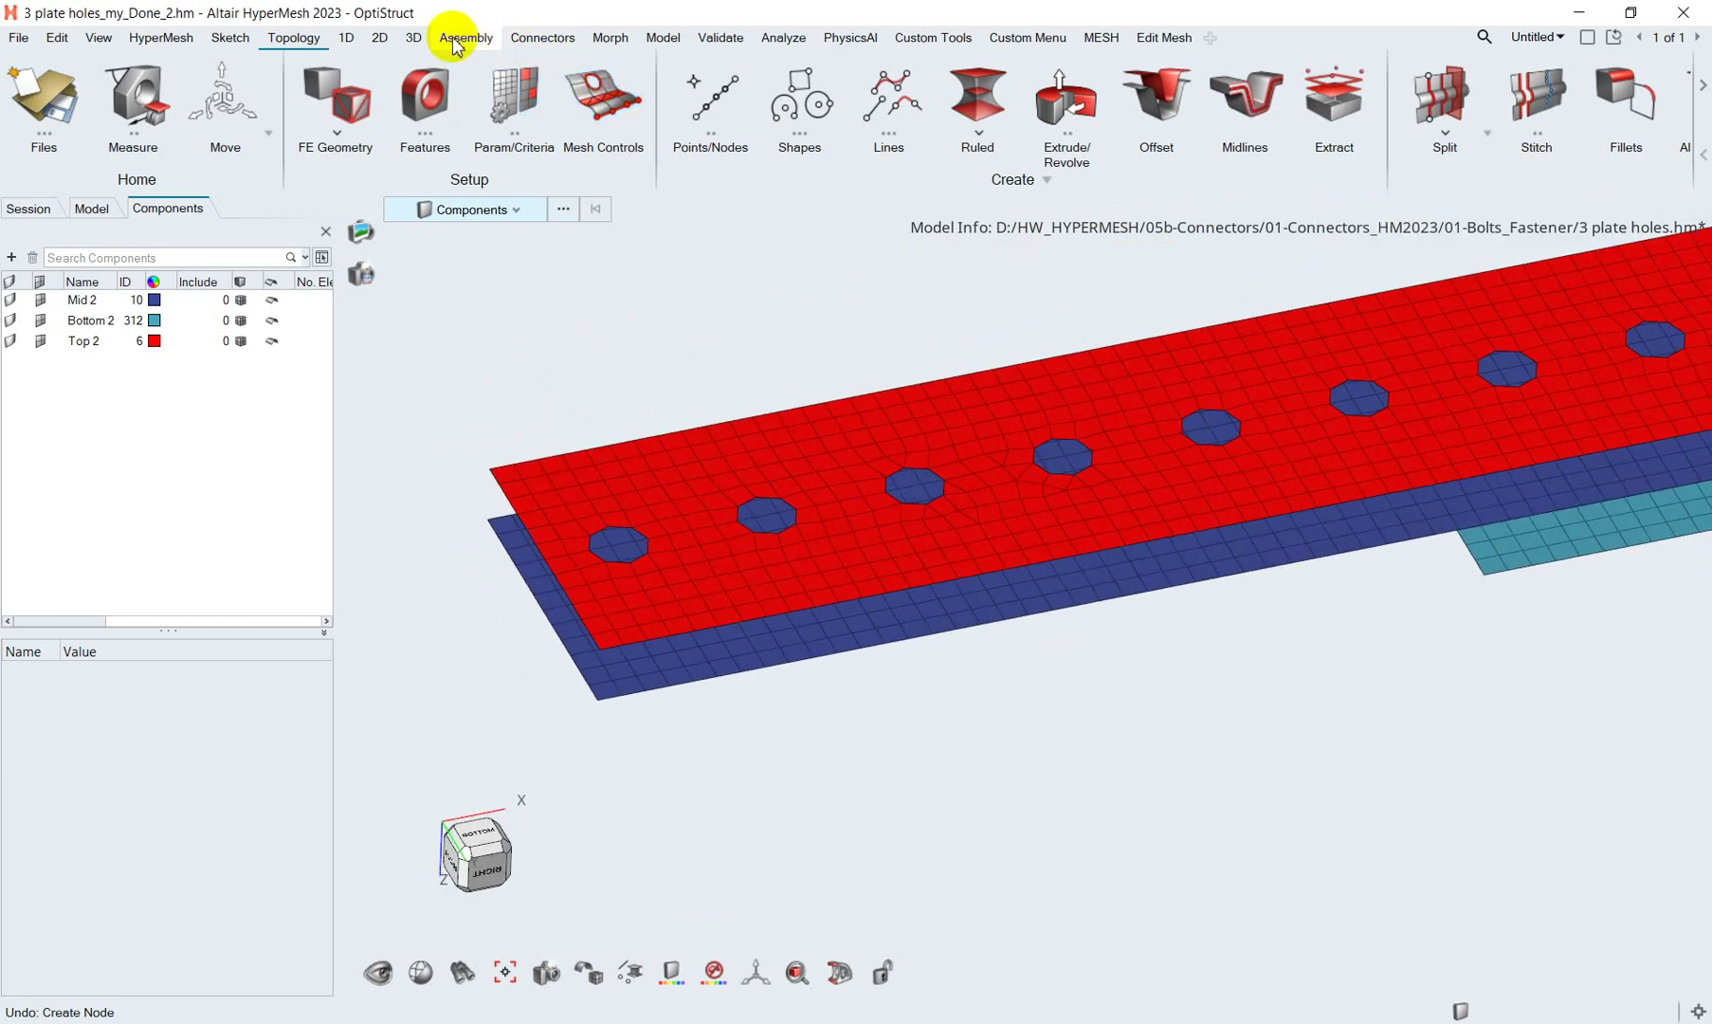
{"action": "left_click", "coordinate": [559, 40]}
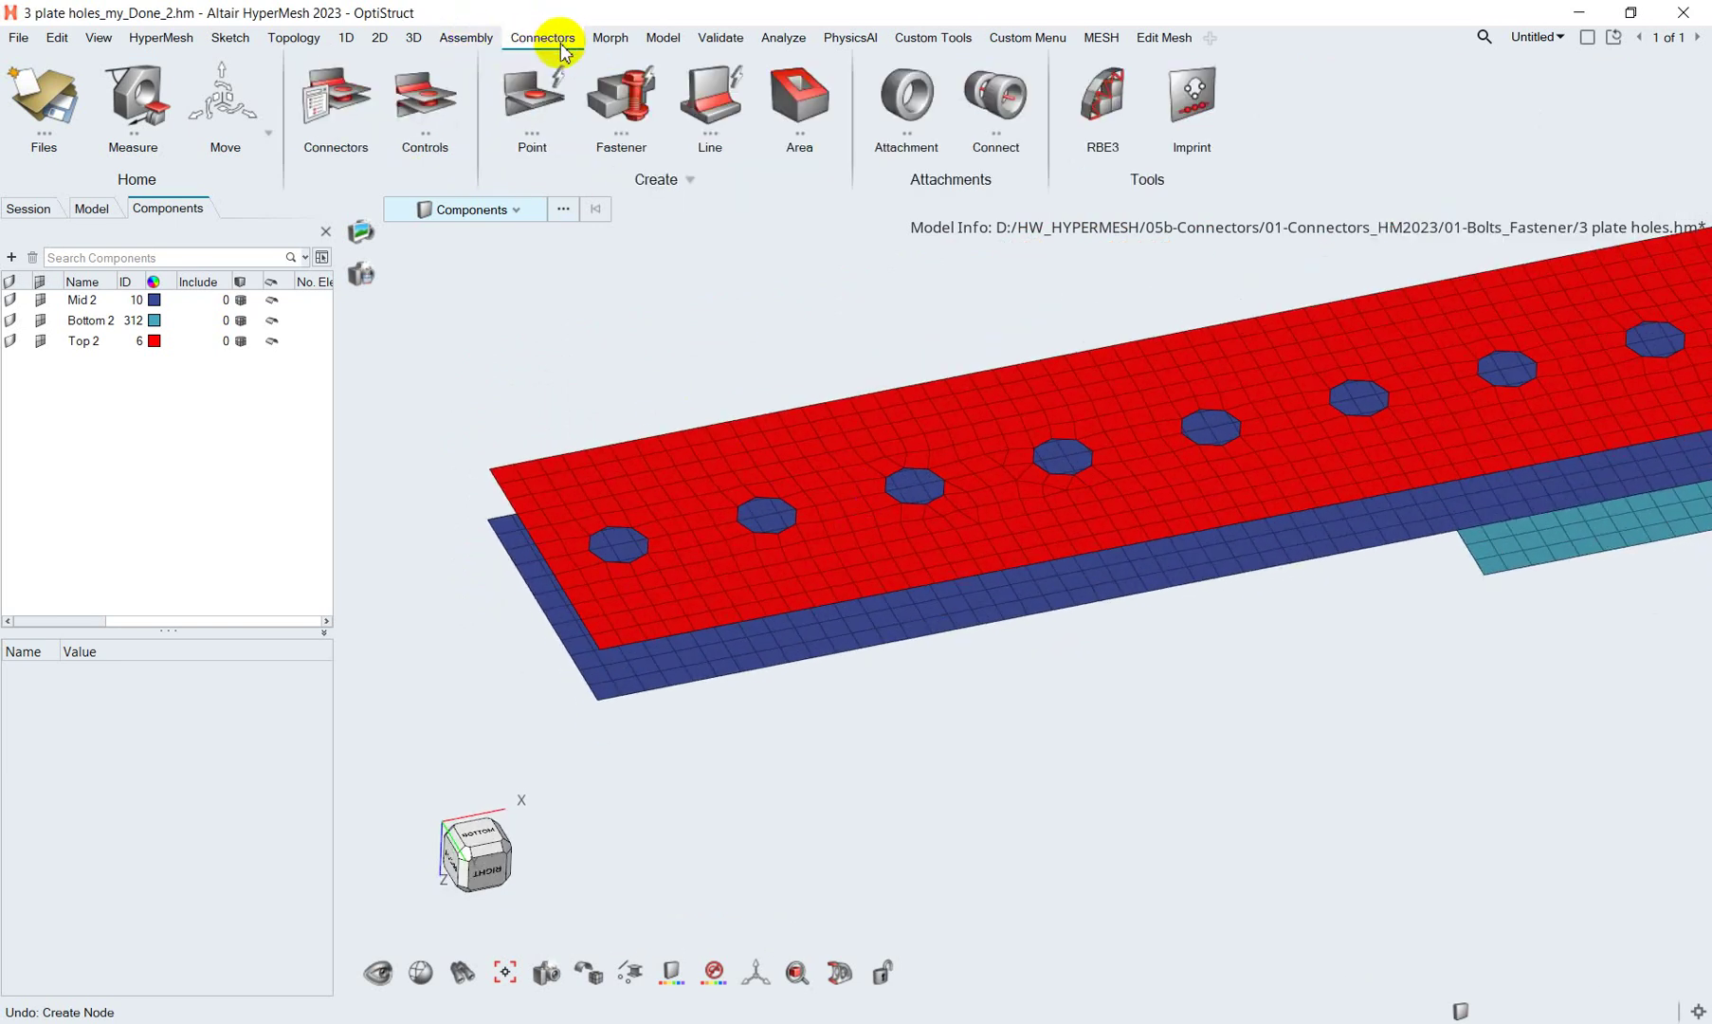
{"action": "left_click", "coordinate": [426, 116]}
{"action": "left_click", "coordinate": [469, 272]}
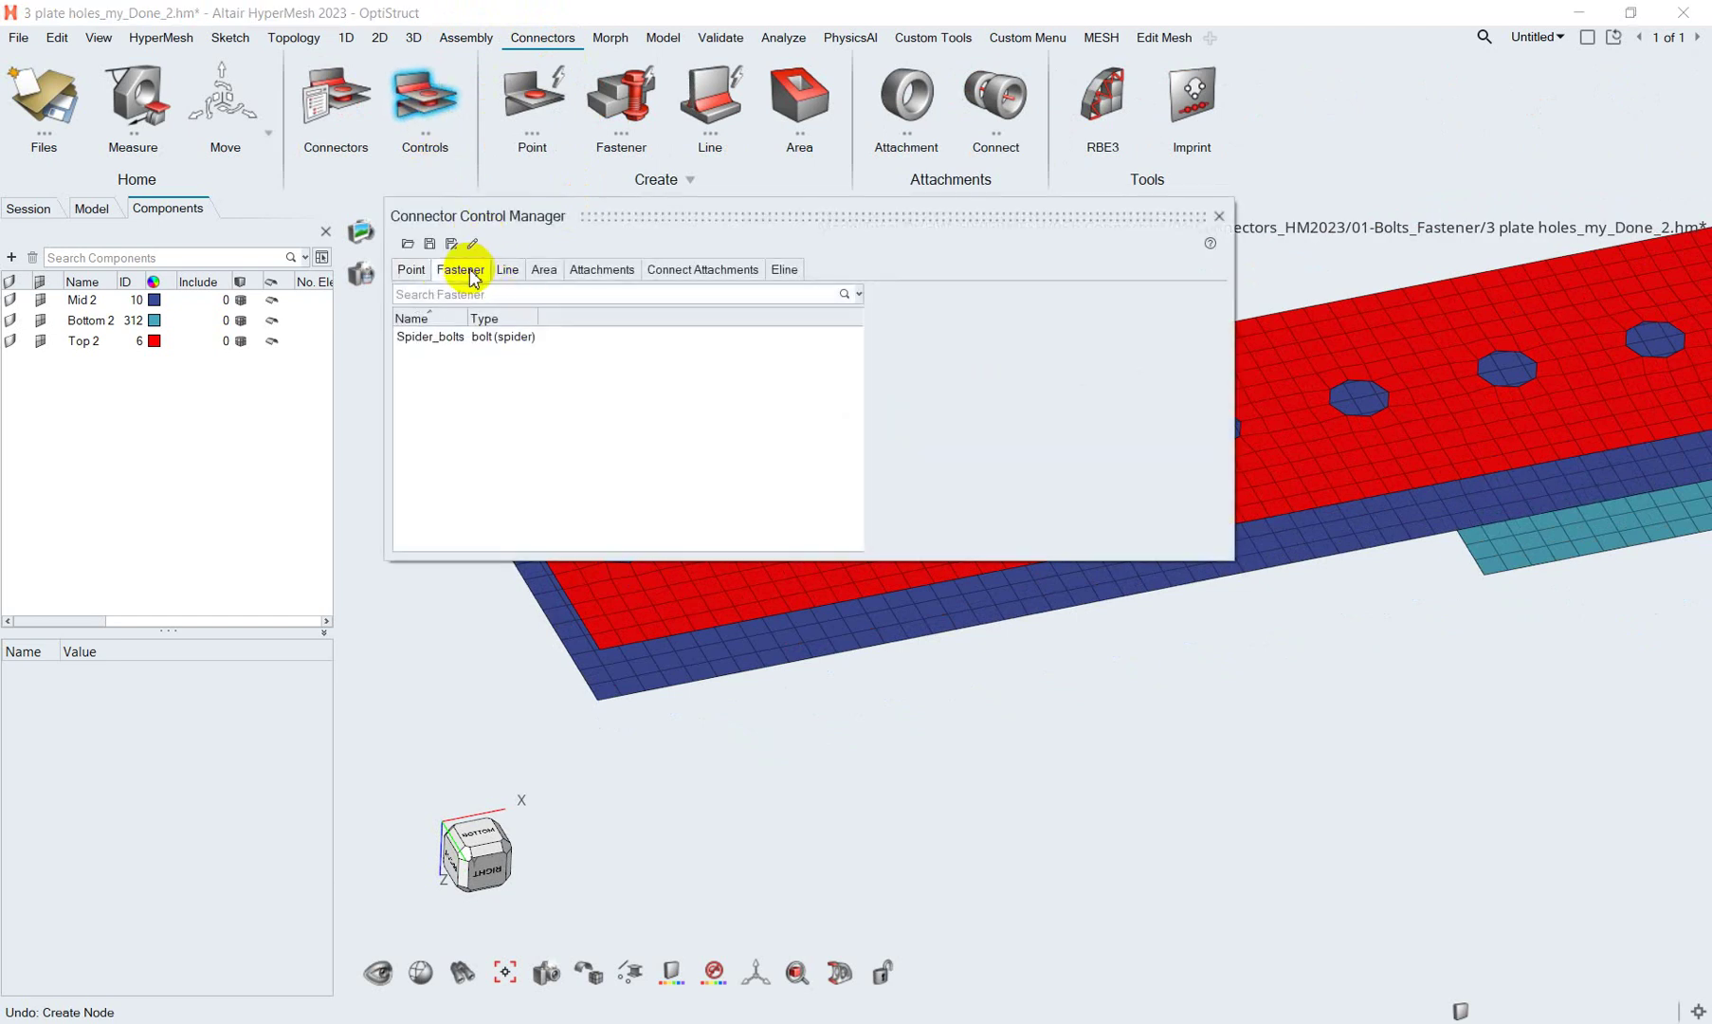
{"action": "left_click", "coordinate": [507, 338]}
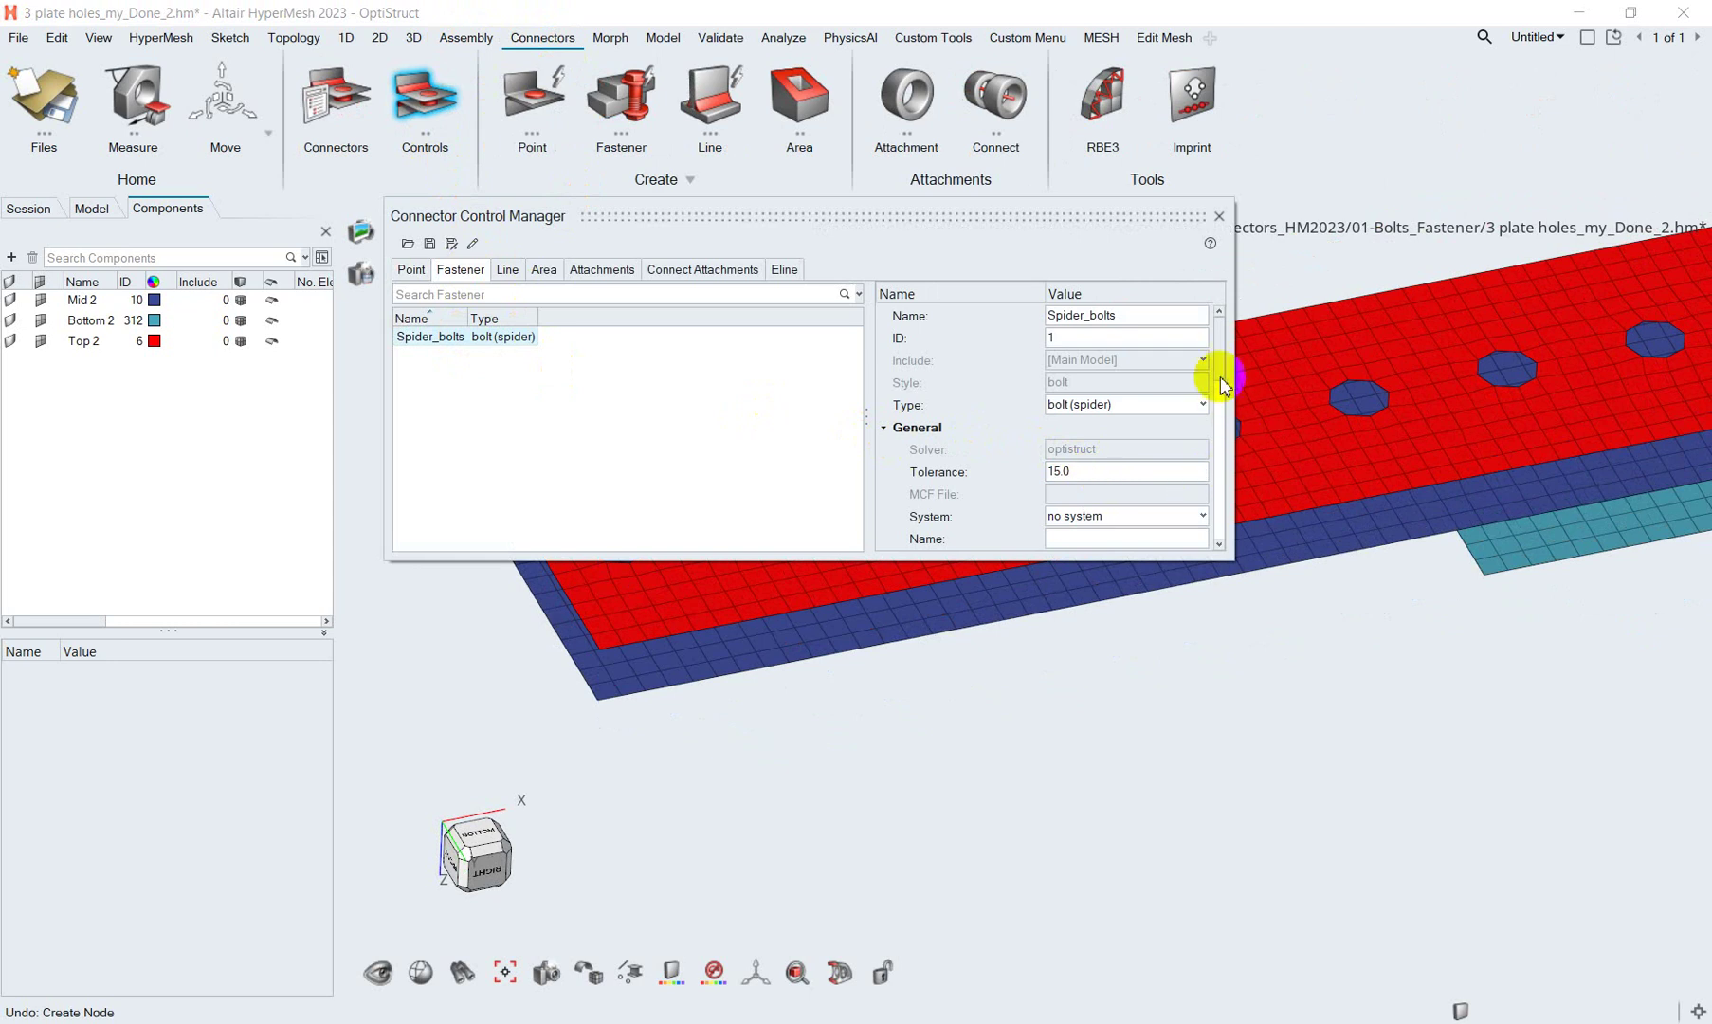
{"action": "mouse_move", "coordinate": [1216, 371]}
{"action": "left_mouse_down"}
{"action": "mouse_move", "coordinate": [1202, 503]}
{"action": "mouse_move", "coordinate": [1196, 325]}
{"action": "left_mouse_up"}
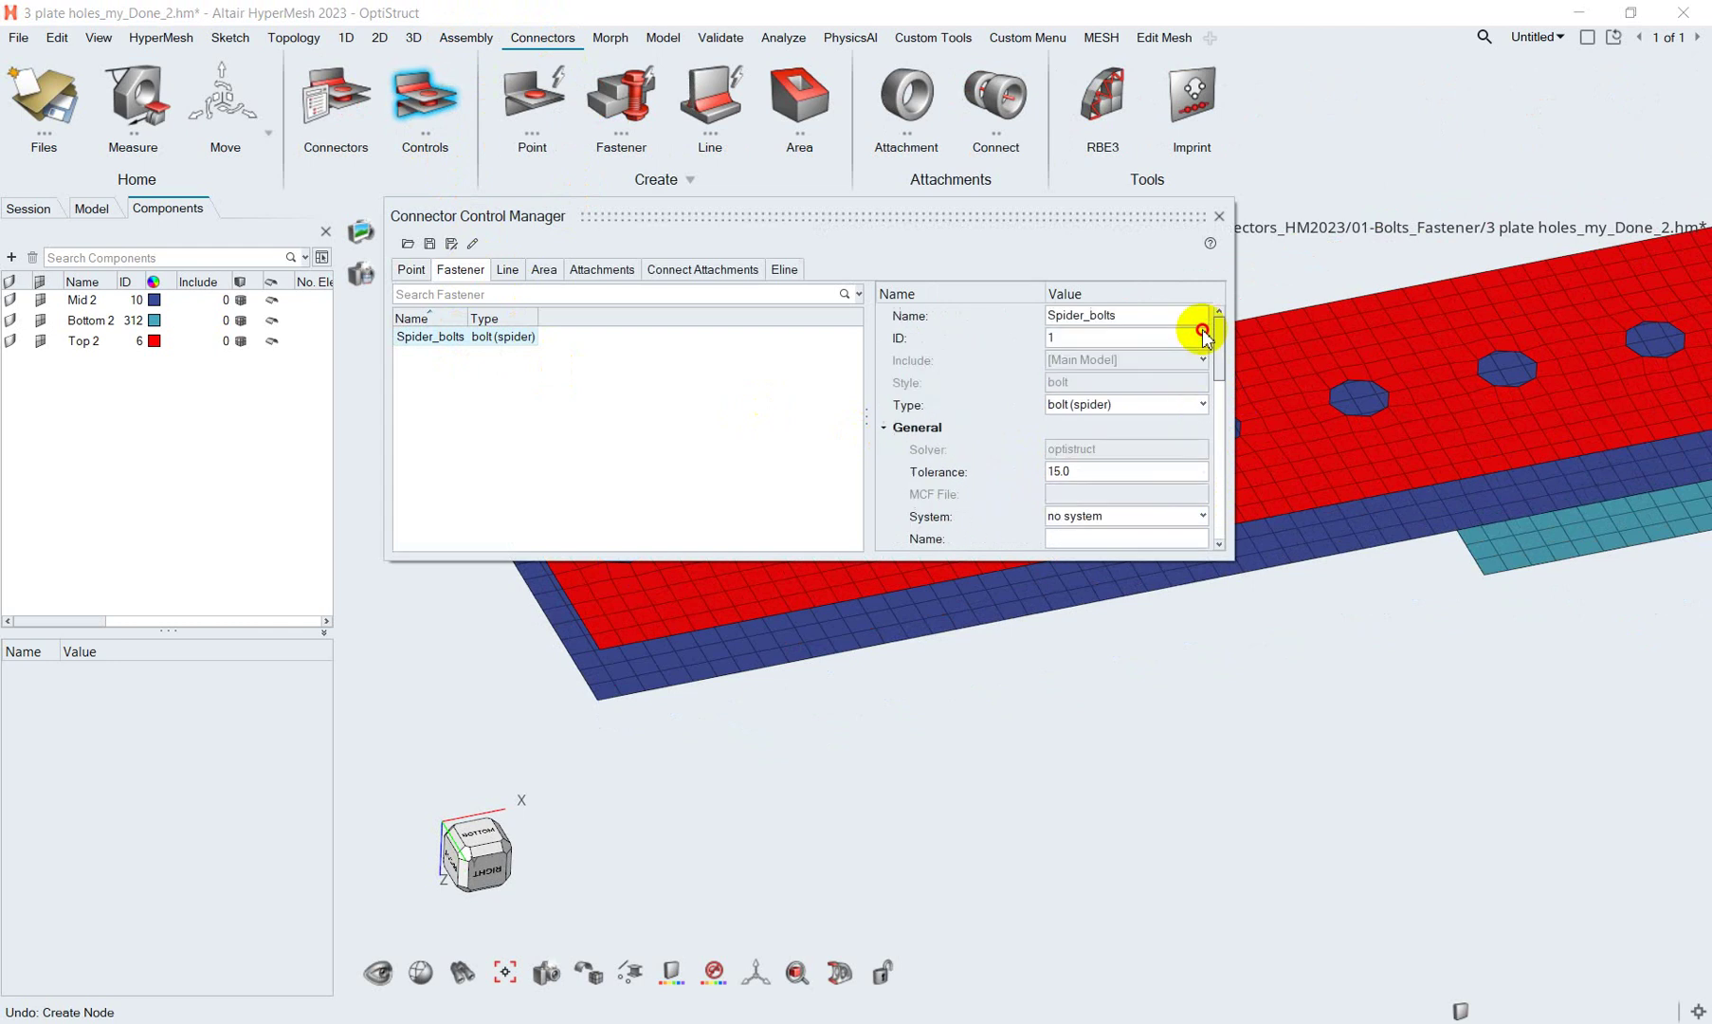
{"action": "left_click", "coordinate": [1218, 217]}
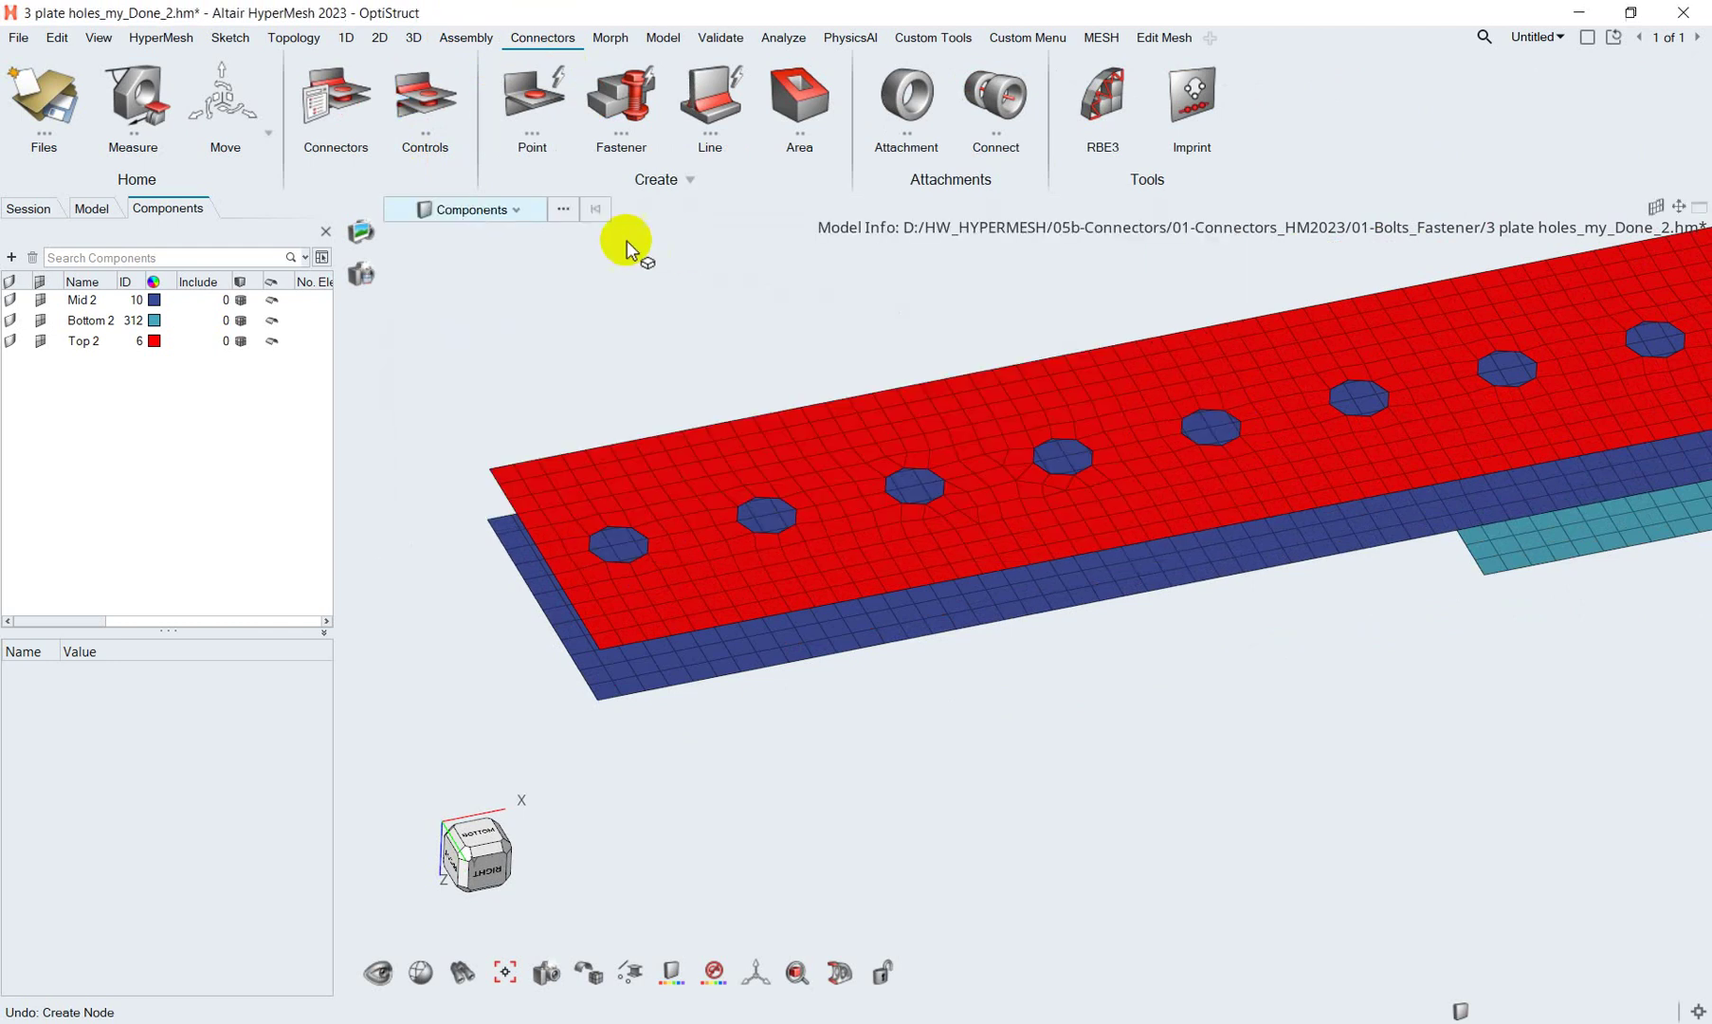
Reselect the Spider_bolts control and keep its bolt type as spider.
{"action": "left_click", "coordinate": [630, 114]}
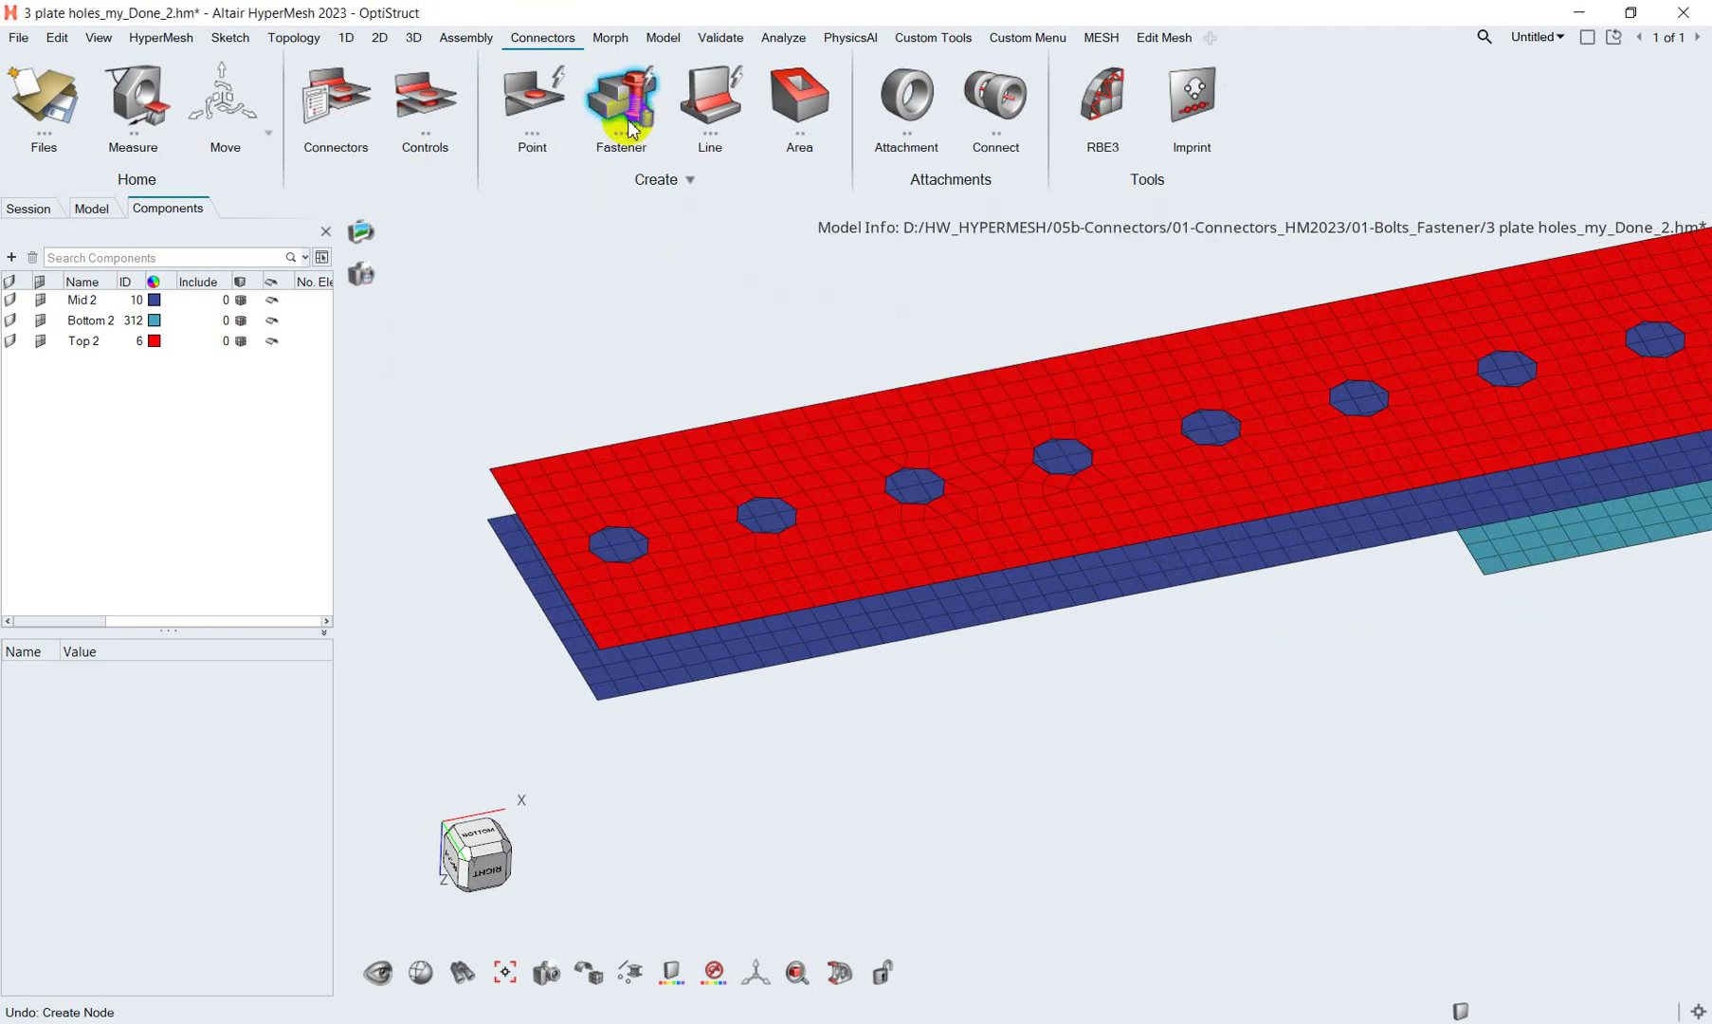
{"action": "left_click", "coordinate": [425, 99]}
{"action": "left_click", "coordinate": [471, 275]}
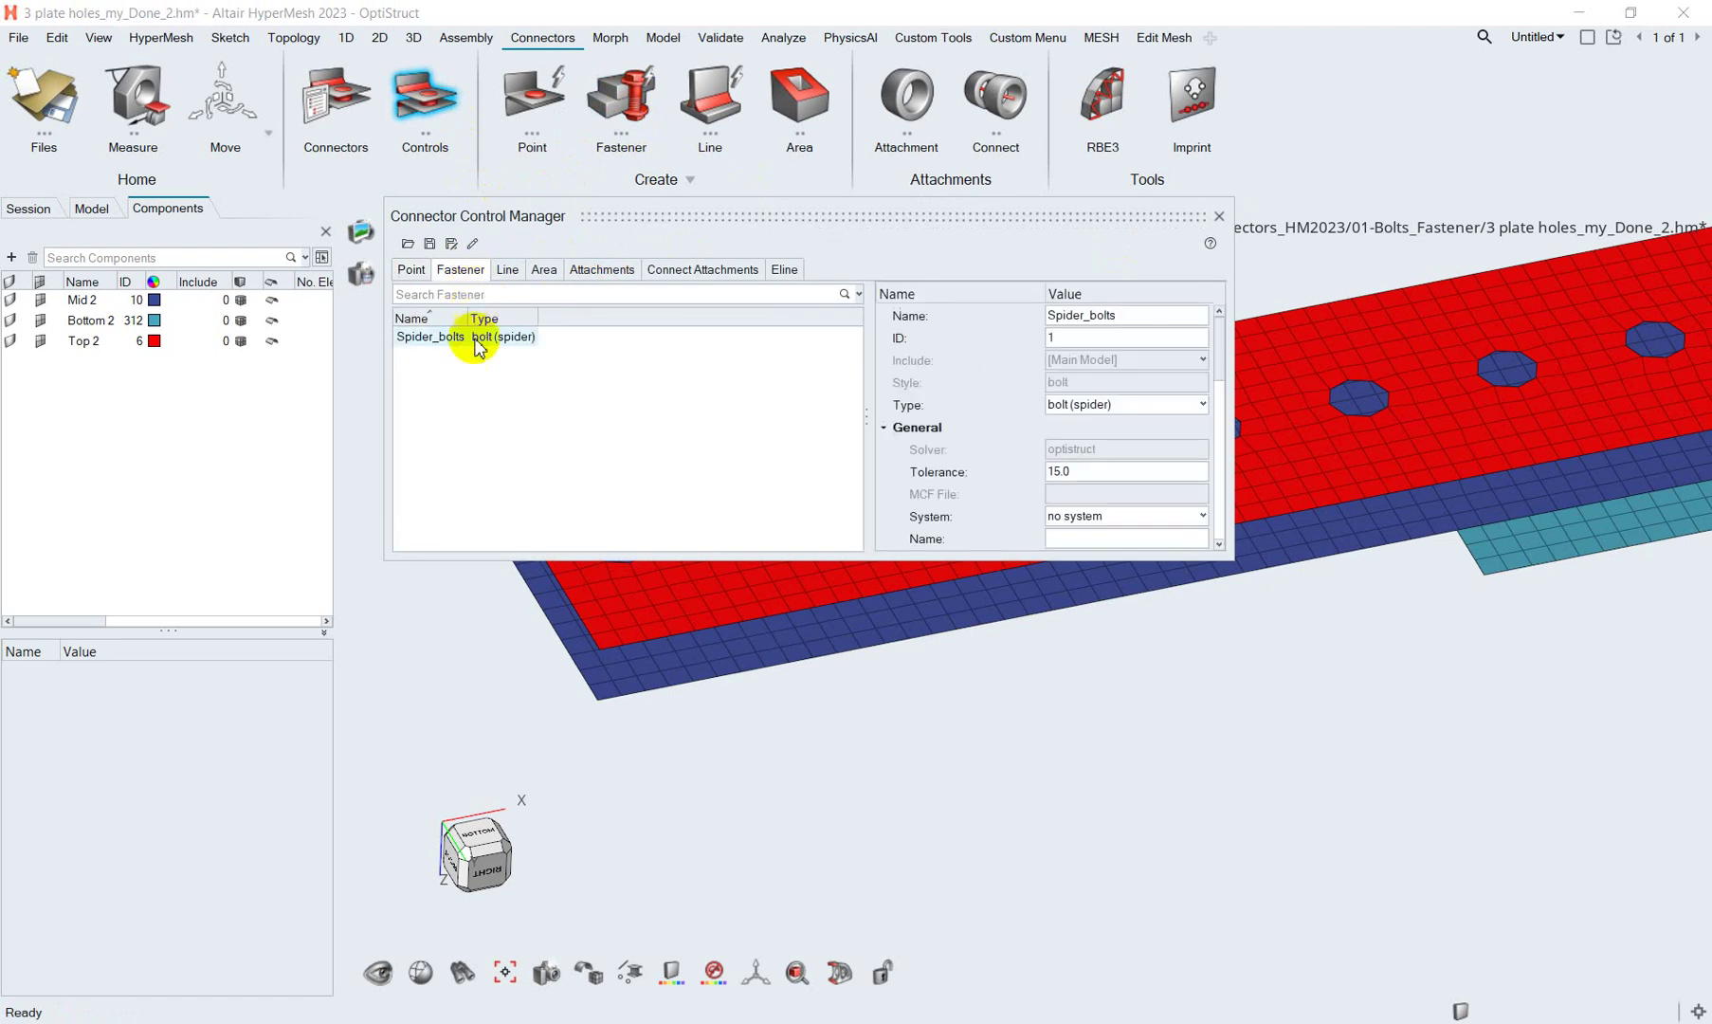
{"action": "left_click", "coordinate": [483, 336]}
{"action": "left_click", "coordinate": [1220, 391]}
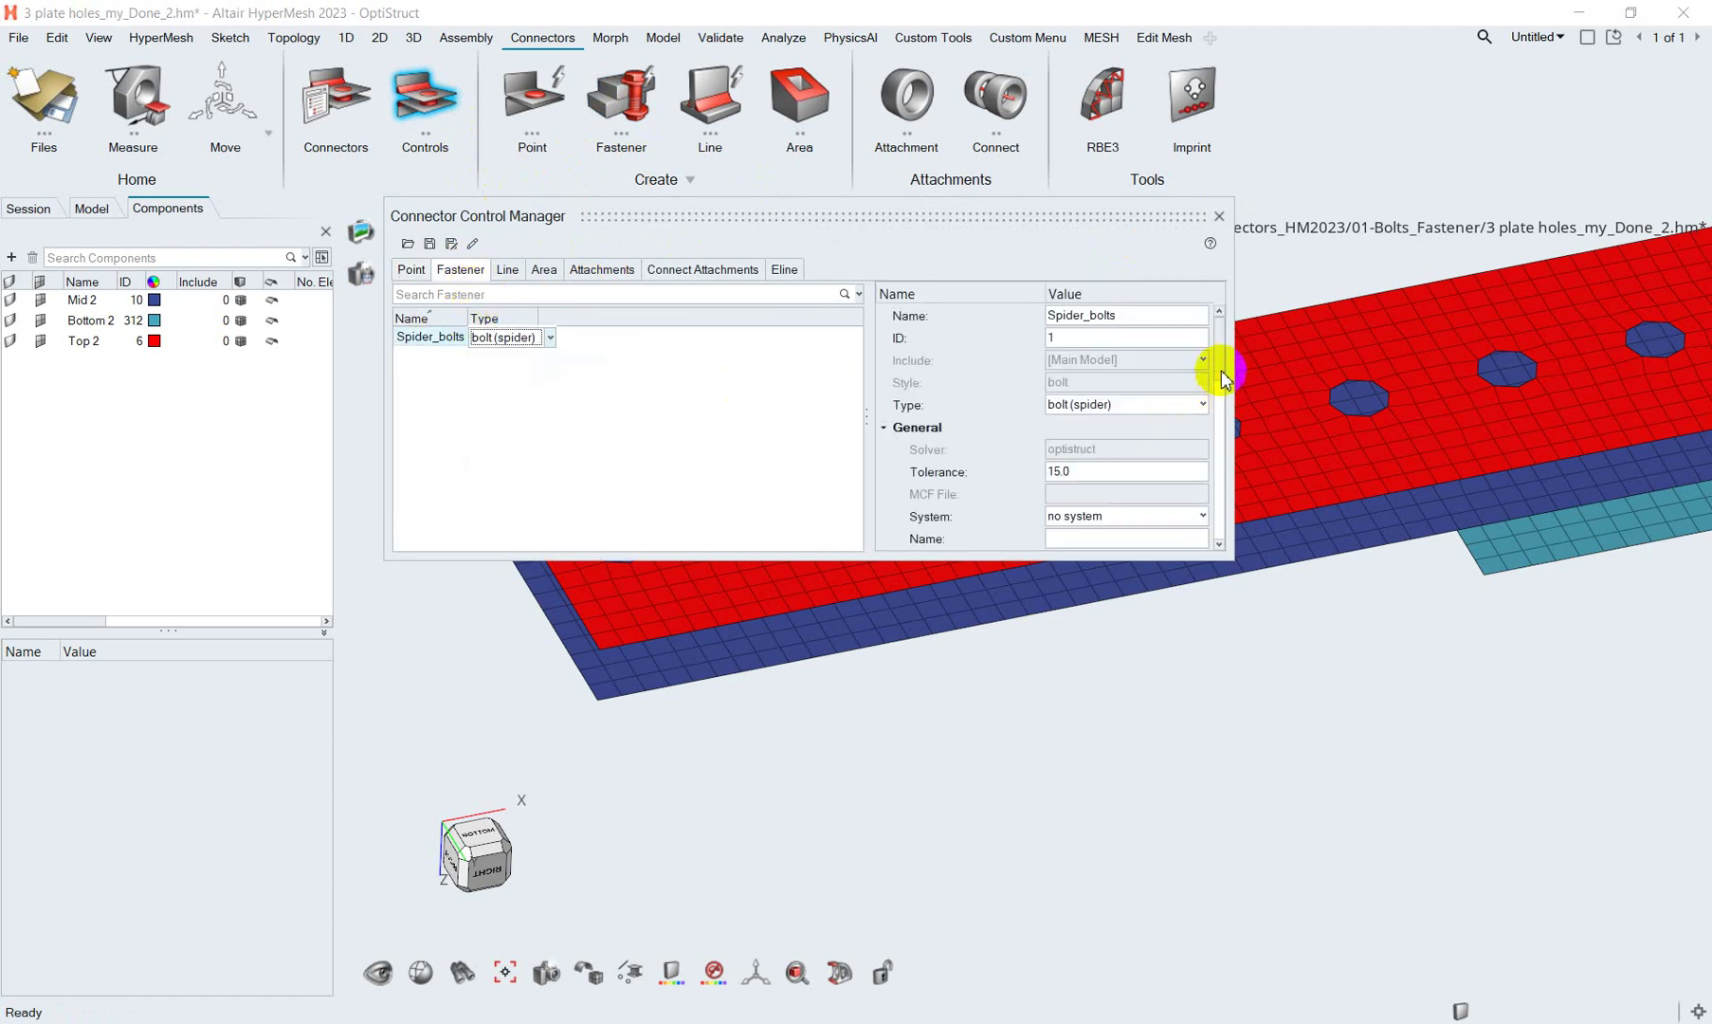
Set the Spider_bolts Bolt Hole Option to 'create hole, if none'.
{"action": "scroll", "coordinate": [1199, 427], "scroll_direction": "down", "scroll_amount": 1}
{"action": "left_click_drag", "start_coordinate": [1101, 563], "coordinate": [1097, 830]}
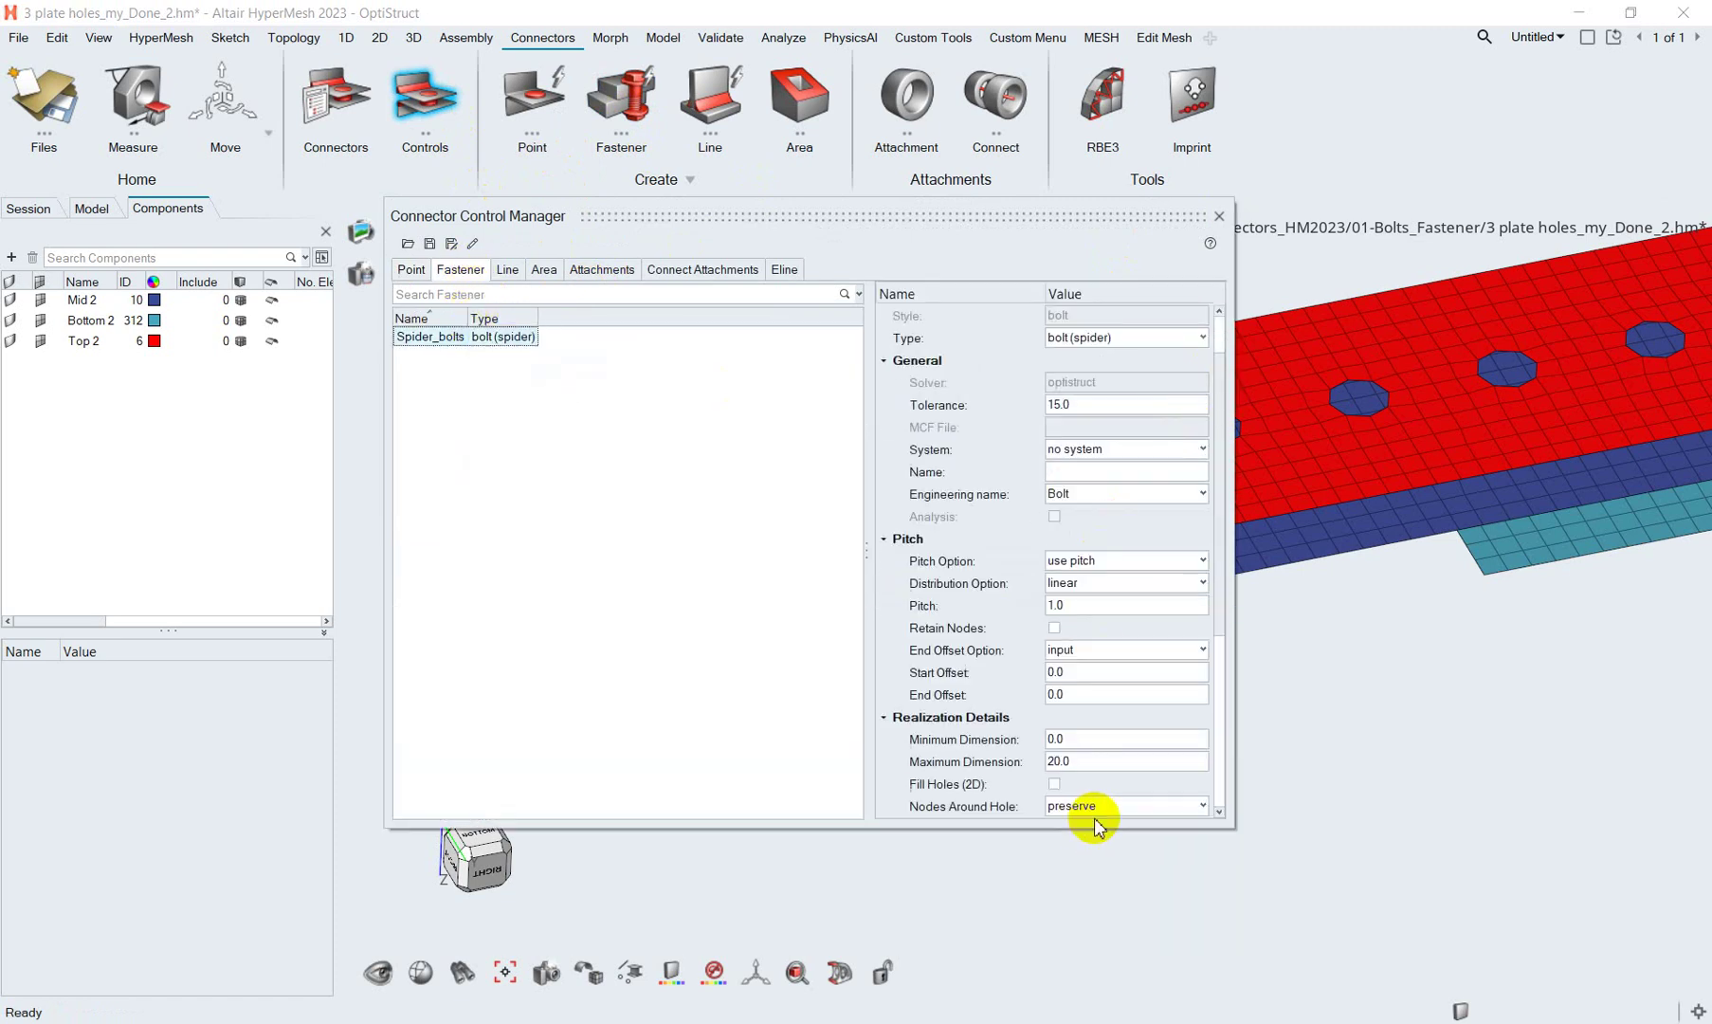
{"action": "scroll", "coordinate": [1214, 530], "scroll_direction": "down", "scroll_amount": 1}
{"action": "scroll", "coordinate": [1203, 557], "scroll_direction": "down", "scroll_amount": 1}
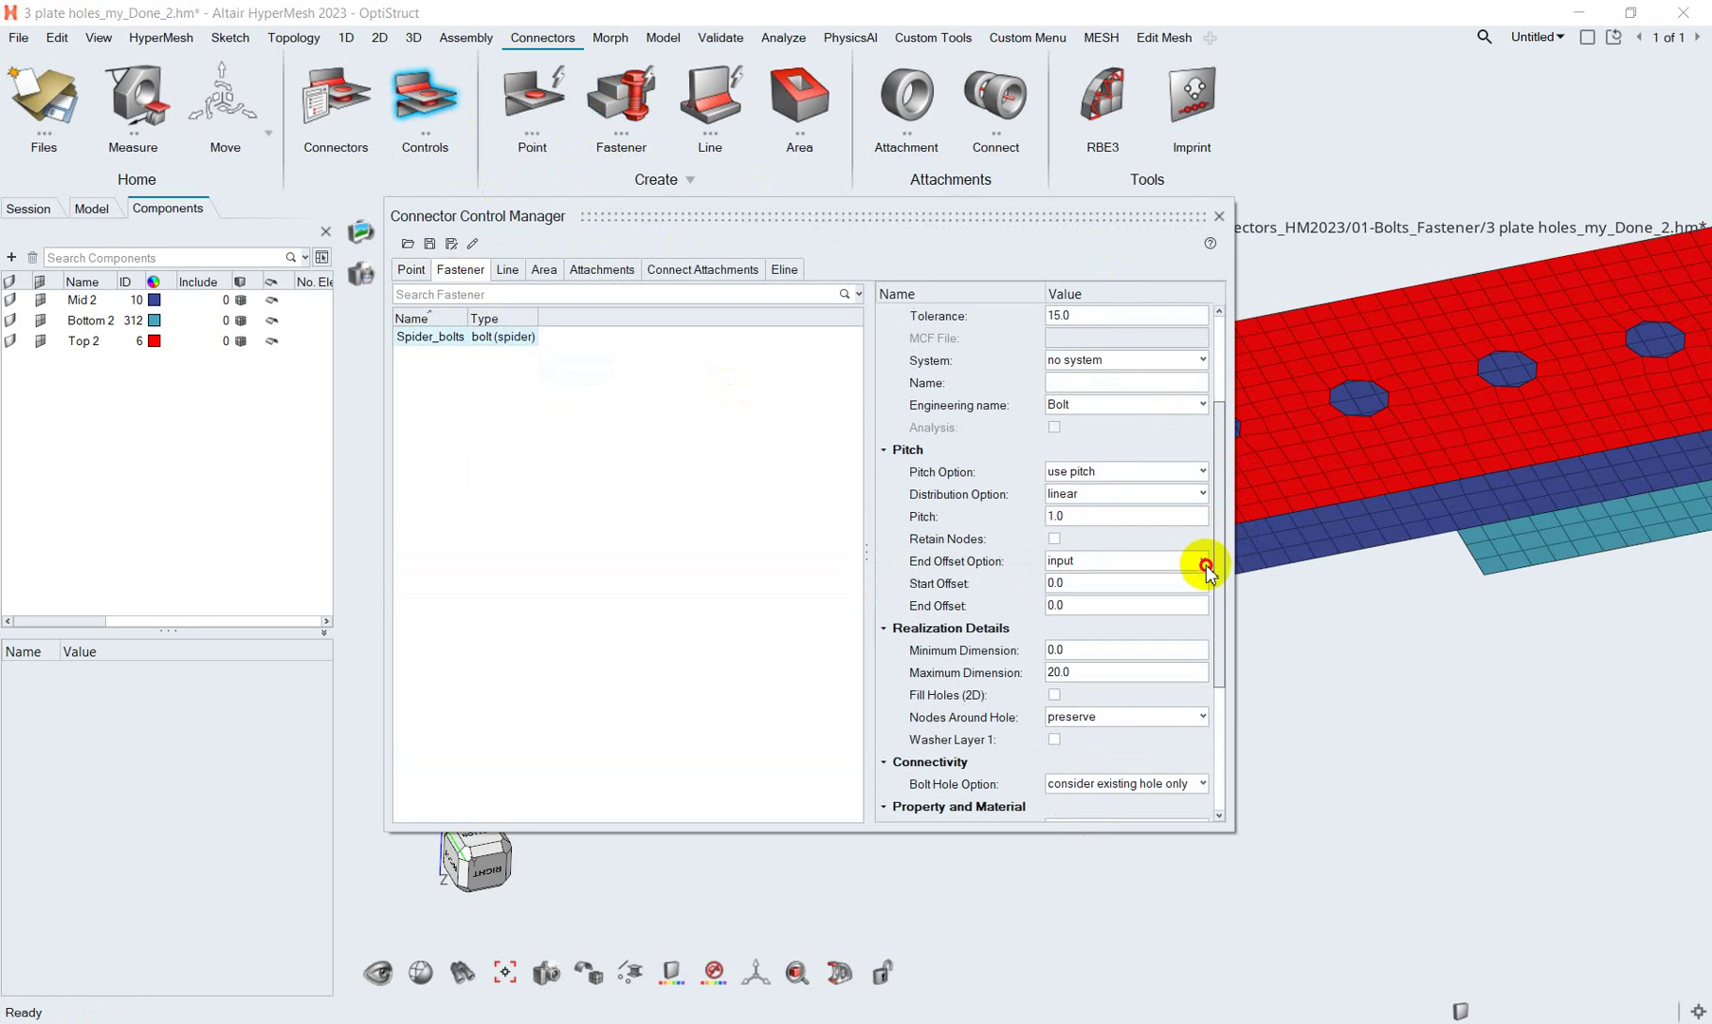
{"action": "scroll", "coordinate": [1204, 569], "scroll_direction": "down", "scroll_amount": 1}
{"action": "scroll", "coordinate": [1204, 616], "scroll_direction": "down", "scroll_amount": 1}
{"action": "left_click", "coordinate": [1205, 645]}
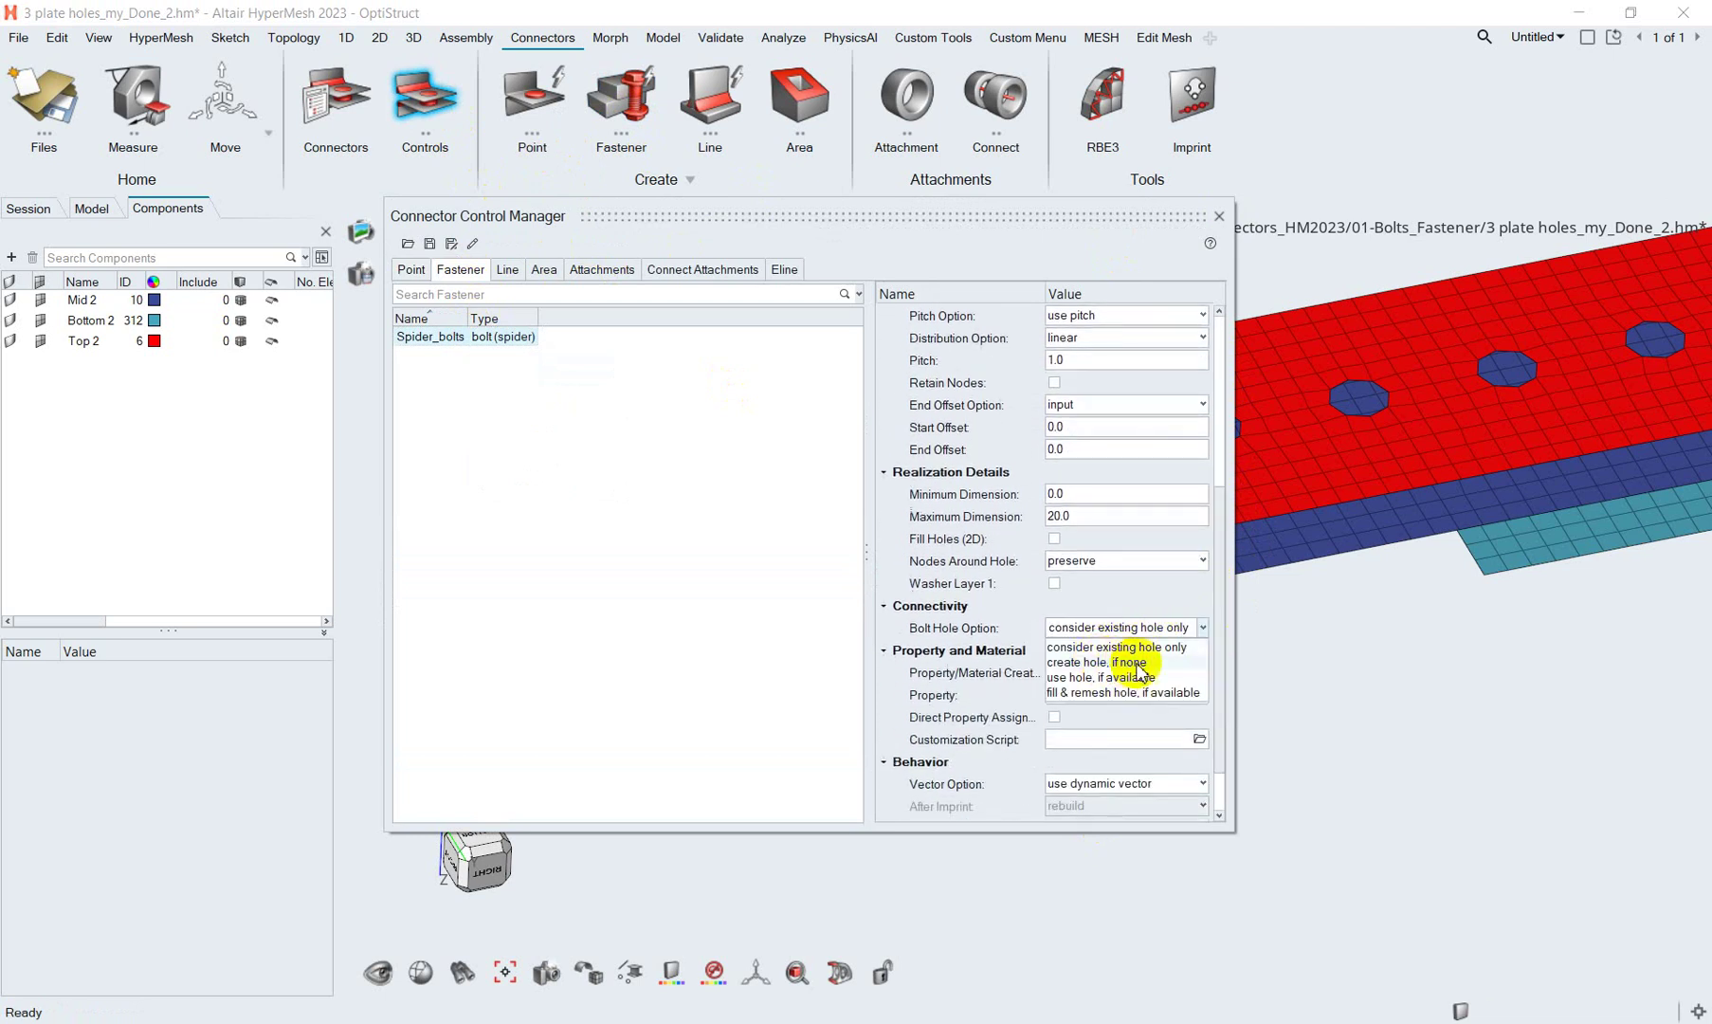
{"action": "left_click", "coordinate": [1131, 664]}
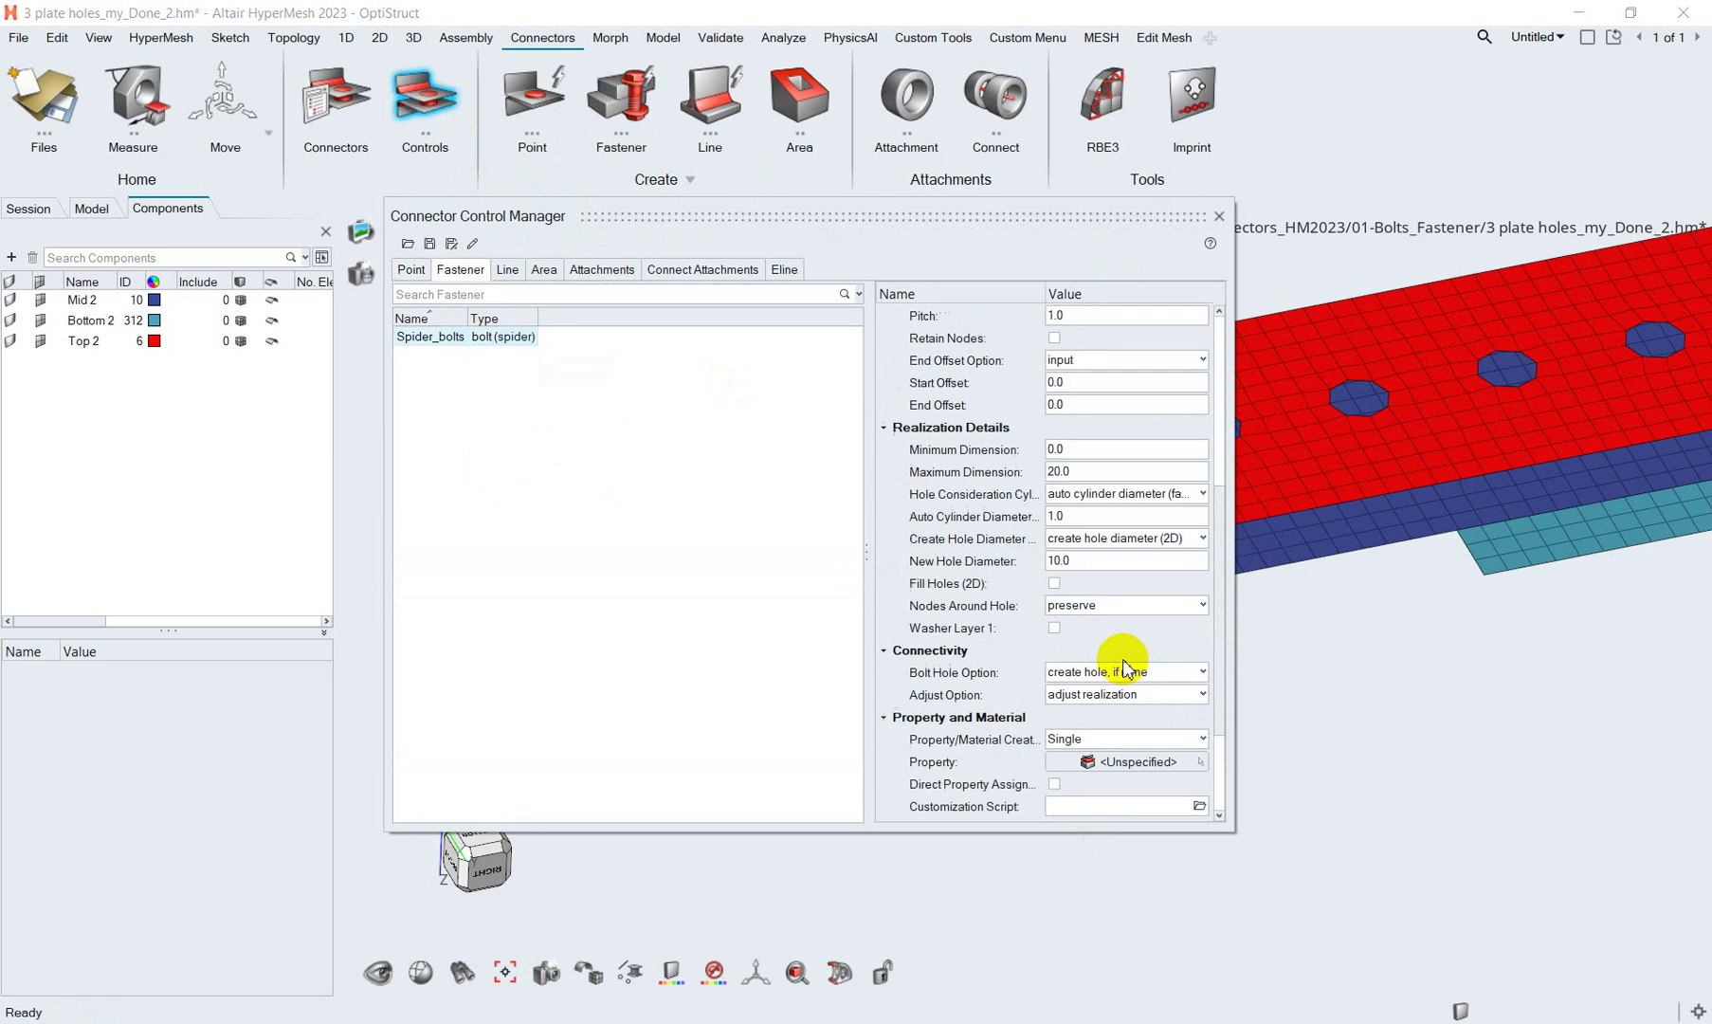
Apply a Spider_bolts fastener at the leftmost hole's node, adding bolt(spider)_rigid_comp.
{"action": "left_click", "coordinate": [1220, 217]}
{"action": "left_click", "coordinate": [631, 104]}
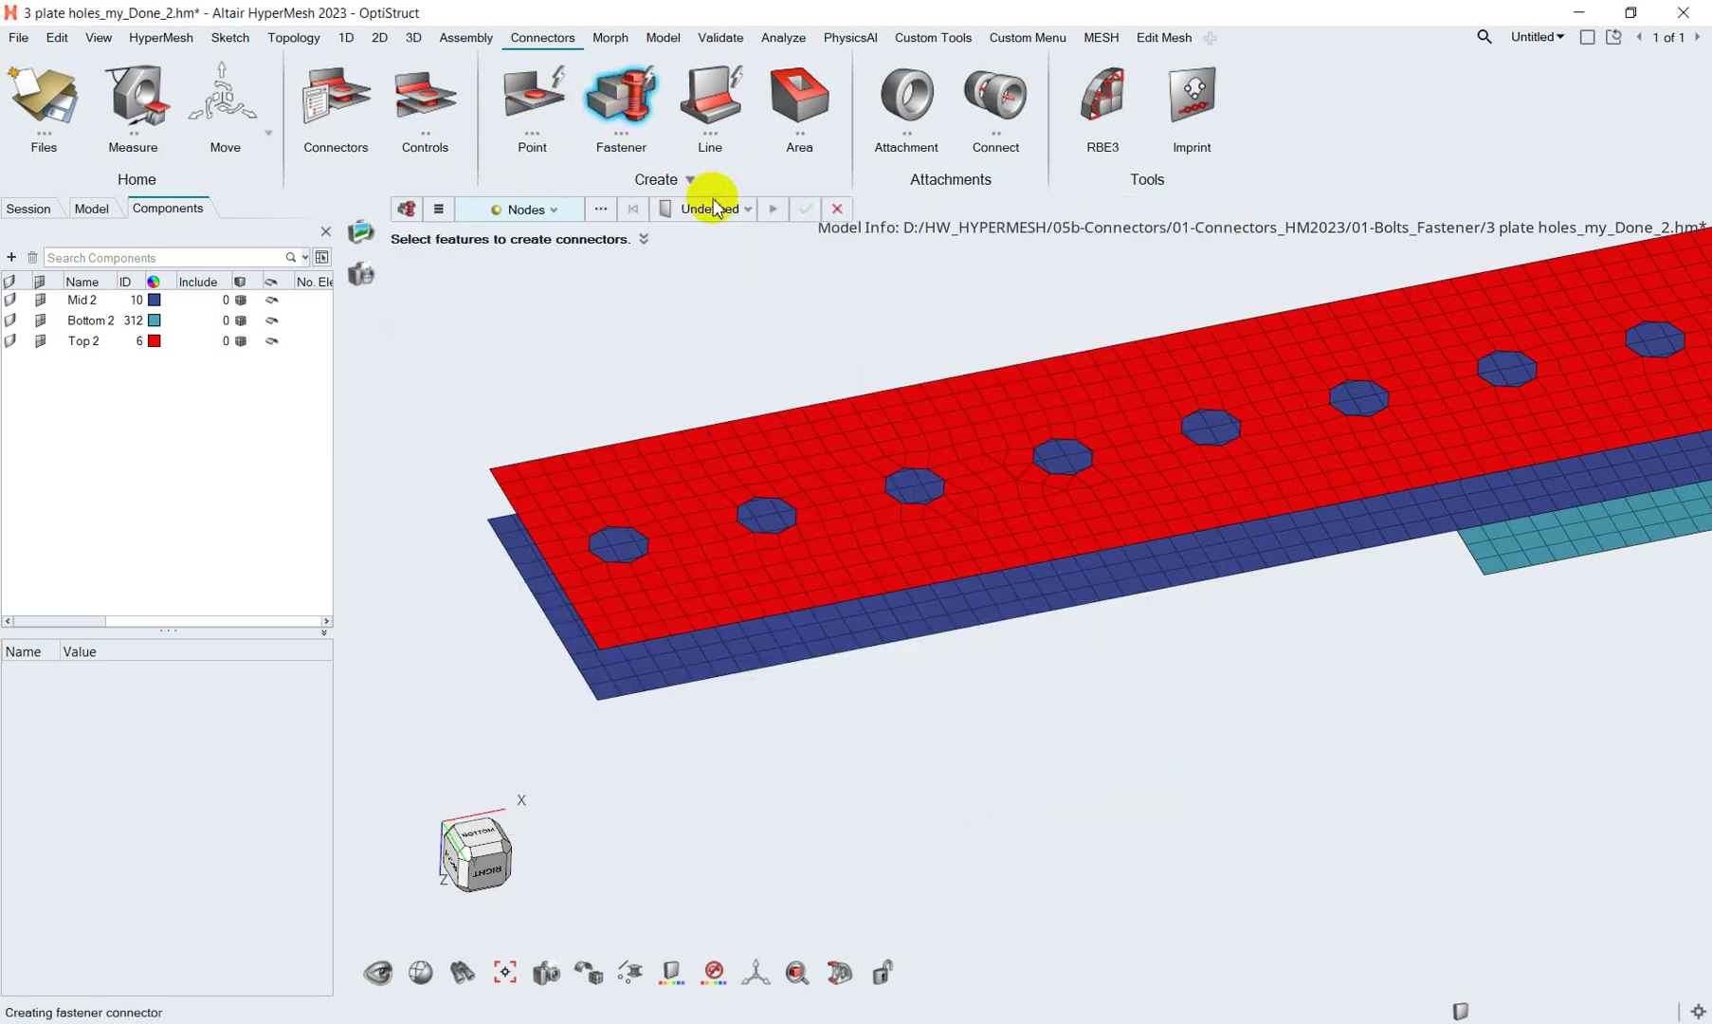
{"action": "left_click", "coordinate": [729, 211]}
{"action": "left_click", "coordinate": [701, 256]}
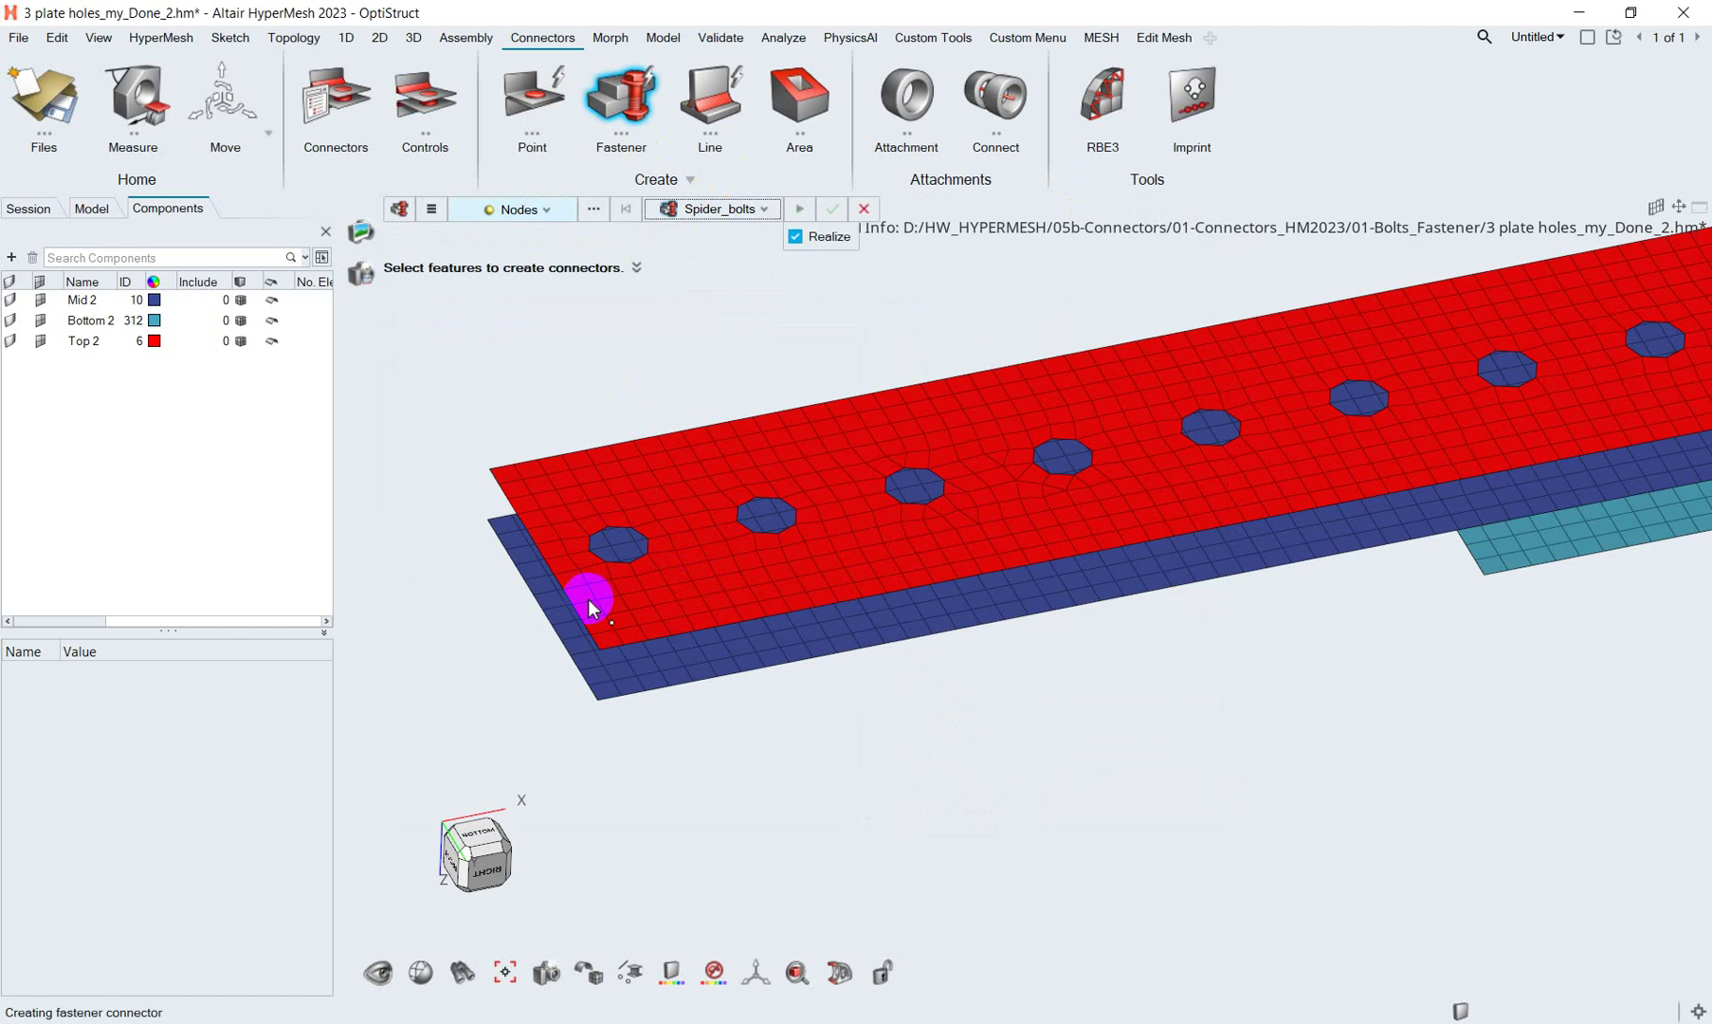
{"action": "scroll", "coordinate": [638, 516], "scroll_direction": "up", "scroll_amount": 2}
{"action": "left_click", "coordinate": [661, 493]}
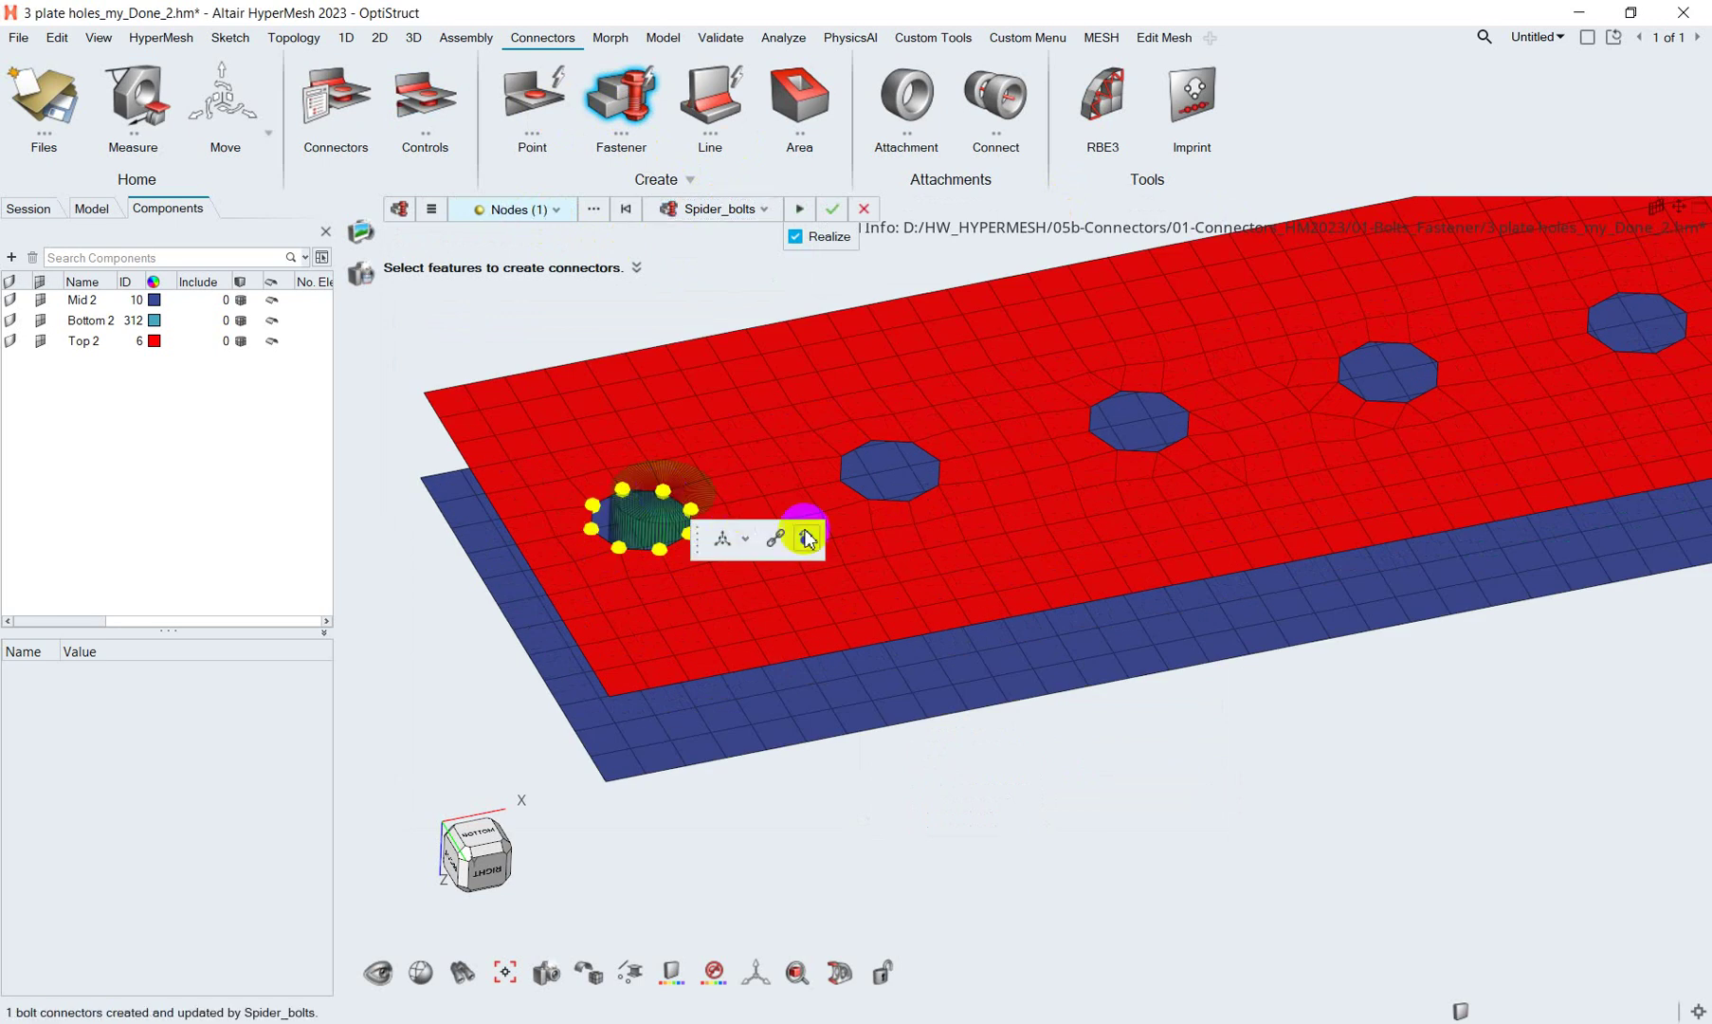
{"action": "mouse_move", "coordinate": [821, 612]}
{"action": "left_mouse_down", "text": "ctrl"}
{"action": "mouse_move", "coordinate": [850, 580]}
{"action": "mouse_move", "coordinate": [841, 558]}
{"action": "mouse_move", "coordinate": [697, 667]}
{"action": "mouse_move", "coordinate": [718, 638]}
{"action": "mouse_move", "coordinate": [688, 680]}
{"action": "mouse_move", "coordinate": [711, 750]}
{"action": "mouse_move", "coordinate": [696, 740]}
{"action": "left_mouse_up", "text": "ctrl"}
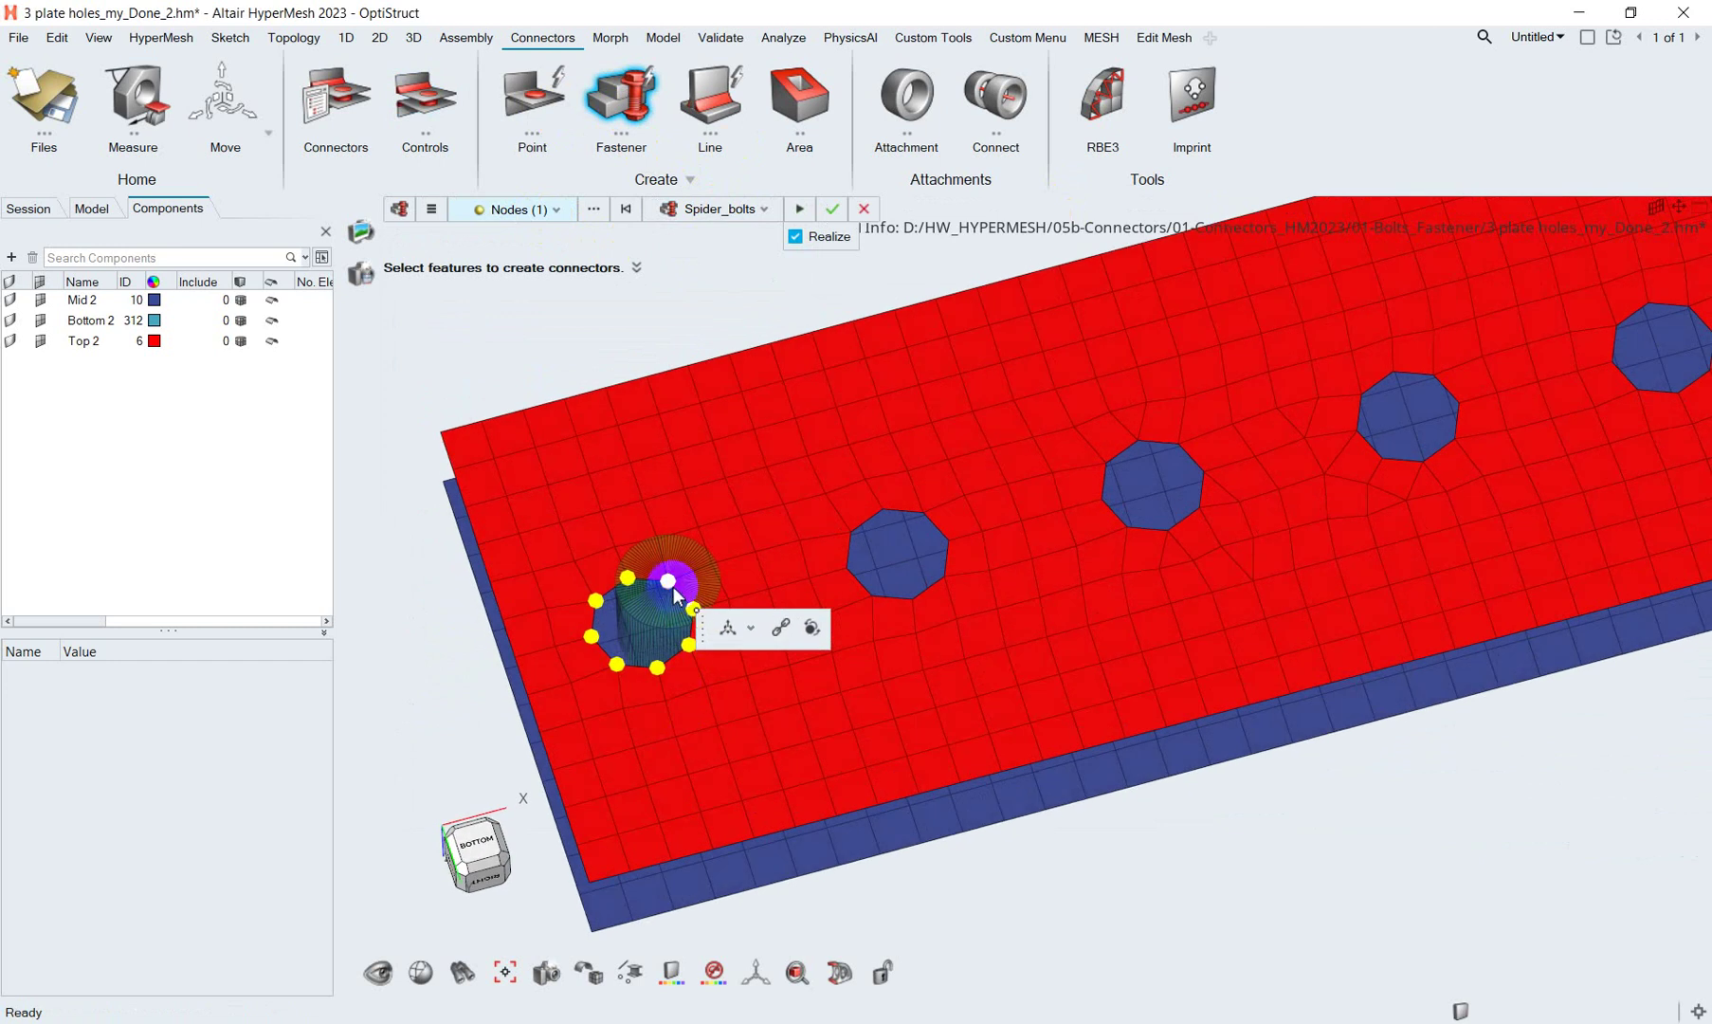
{"action": "mouse_move", "coordinate": [674, 595]}
{"action": "left_mouse_down", "text": "ctrl"}
{"action": "mouse_move", "coordinate": [661, 573]}
{"action": "mouse_move", "coordinate": [745, 546]}
{"action": "mouse_move", "coordinate": [752, 439]}
{"action": "mouse_move", "coordinate": [752, 458]}
{"action": "left_mouse_up", "text": "ctrl"}
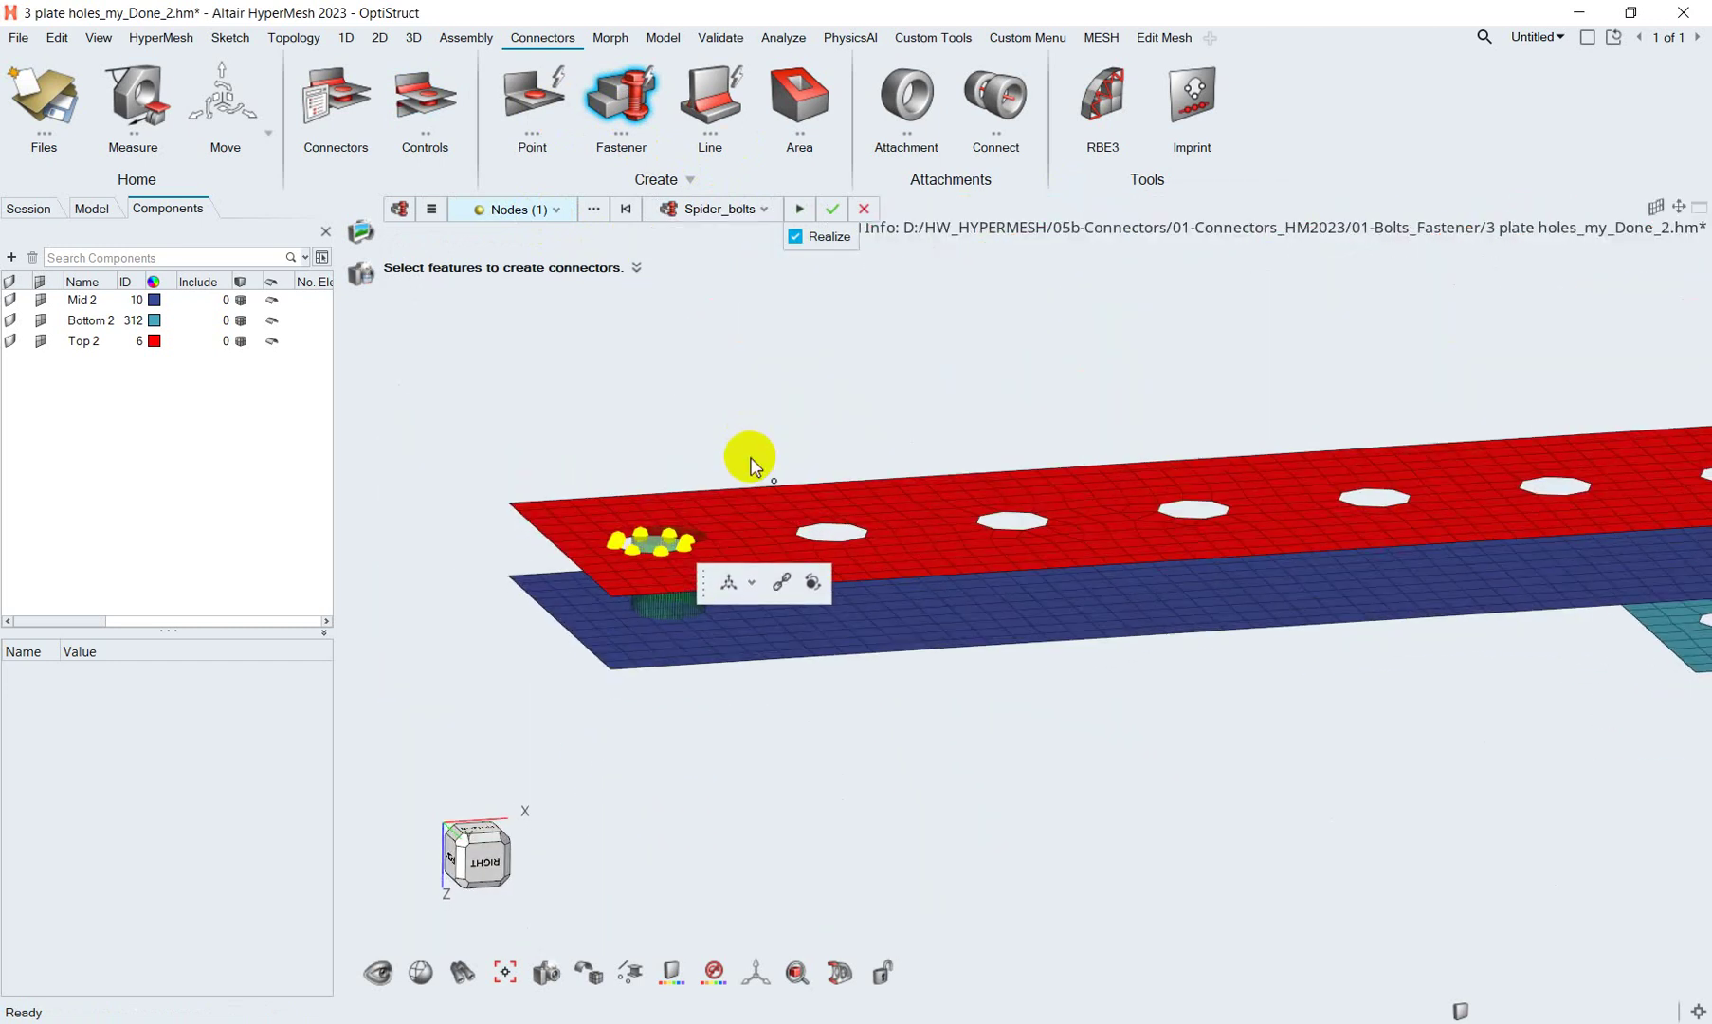
{"action": "left_click", "coordinate": [804, 213]}
{"action": "mouse_move", "coordinate": [766, 334]}
{"action": "left_mouse_down", "text": "ctrl"}
{"action": "mouse_move", "coordinate": [796, 466]}
{"action": "mouse_move", "coordinate": [770, 611]}
{"action": "mouse_move", "coordinate": [781, 644]}
{"action": "mouse_move", "coordinate": [785, 488]}
{"action": "mouse_move", "coordinate": [780, 519]}
{"action": "mouse_move", "coordinate": [898, 523]}
{"action": "mouse_move", "coordinate": [990, 565]}
{"action": "mouse_move", "coordinate": [733, 547]}
{"action": "mouse_move", "coordinate": [786, 500]}
{"action": "mouse_move", "coordinate": [1046, 519]}
{"action": "mouse_move", "coordinate": [936, 496]}
{"action": "mouse_move", "coordinate": [965, 469]}
{"action": "mouse_move", "coordinate": [955, 429]}
{"action": "mouse_move", "coordinate": [951, 486]}
{"action": "mouse_move", "coordinate": [902, 539]}
{"action": "left_mouse_up", "text": "ctrl"}
{"action": "scroll", "coordinate": [741, 568], "scroll_direction": "up", "scroll_amount": 3}
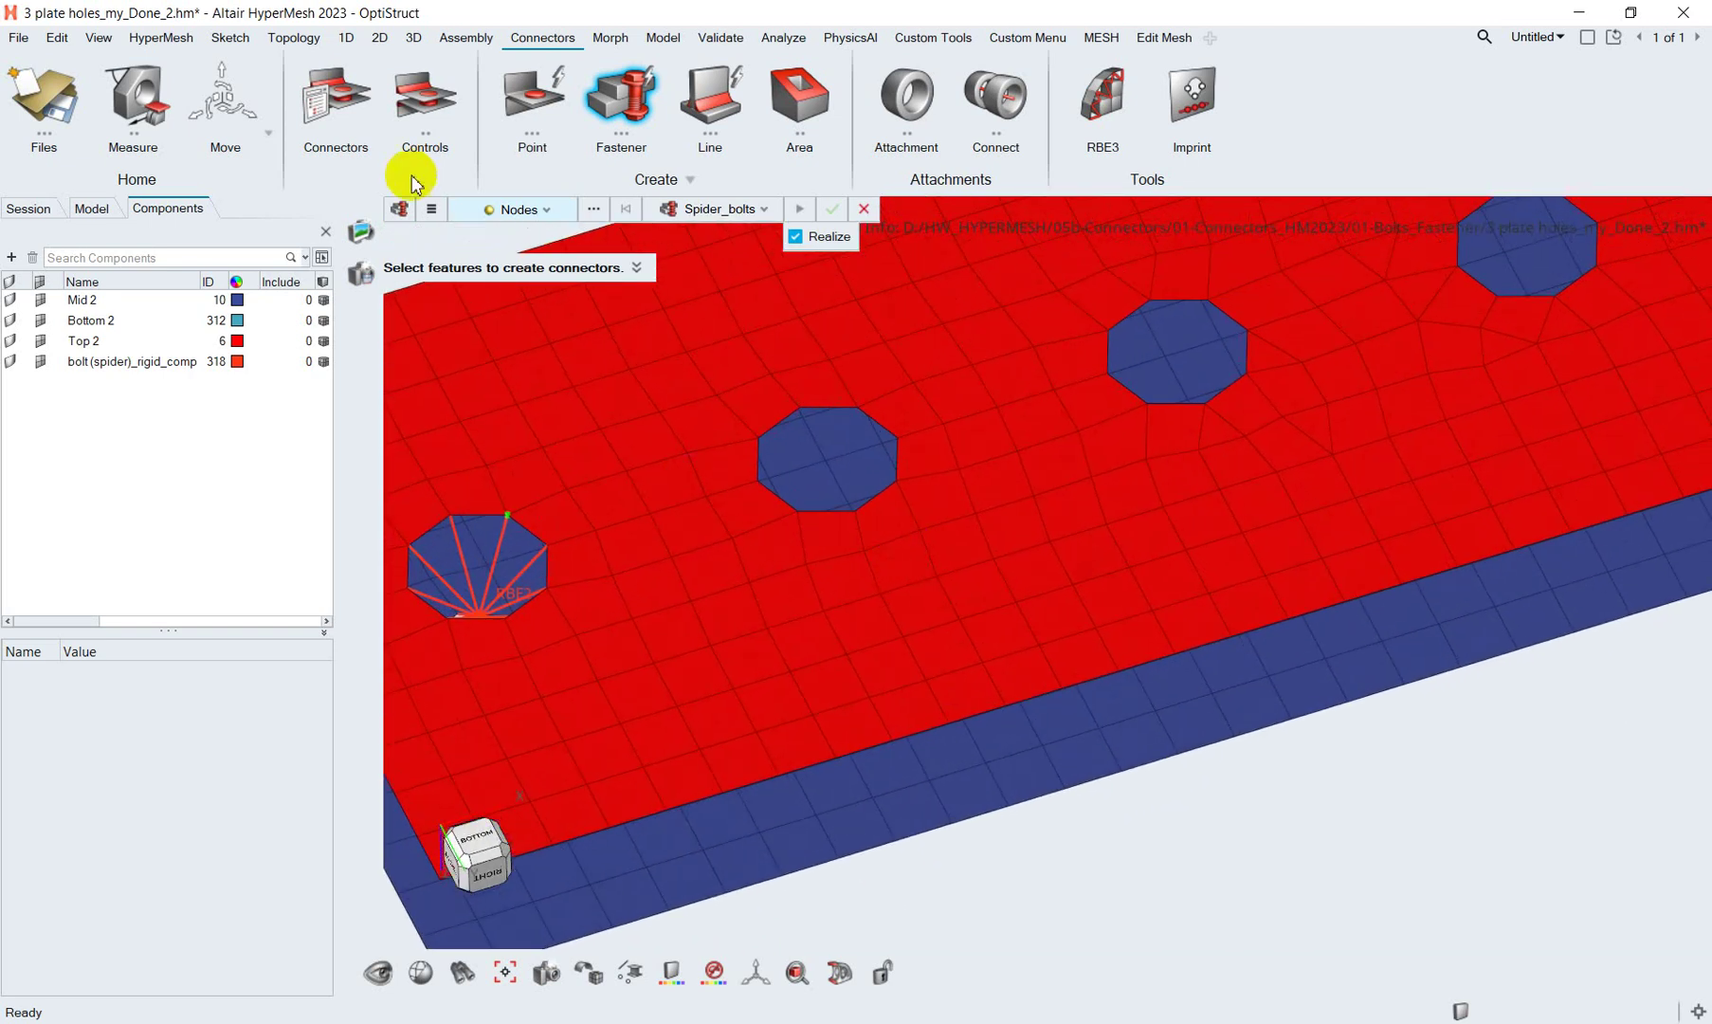
Use Create Free Nodes to place a node at the second top-plate hole's midpoint.
{"action": "left_click", "coordinate": [302, 40]}
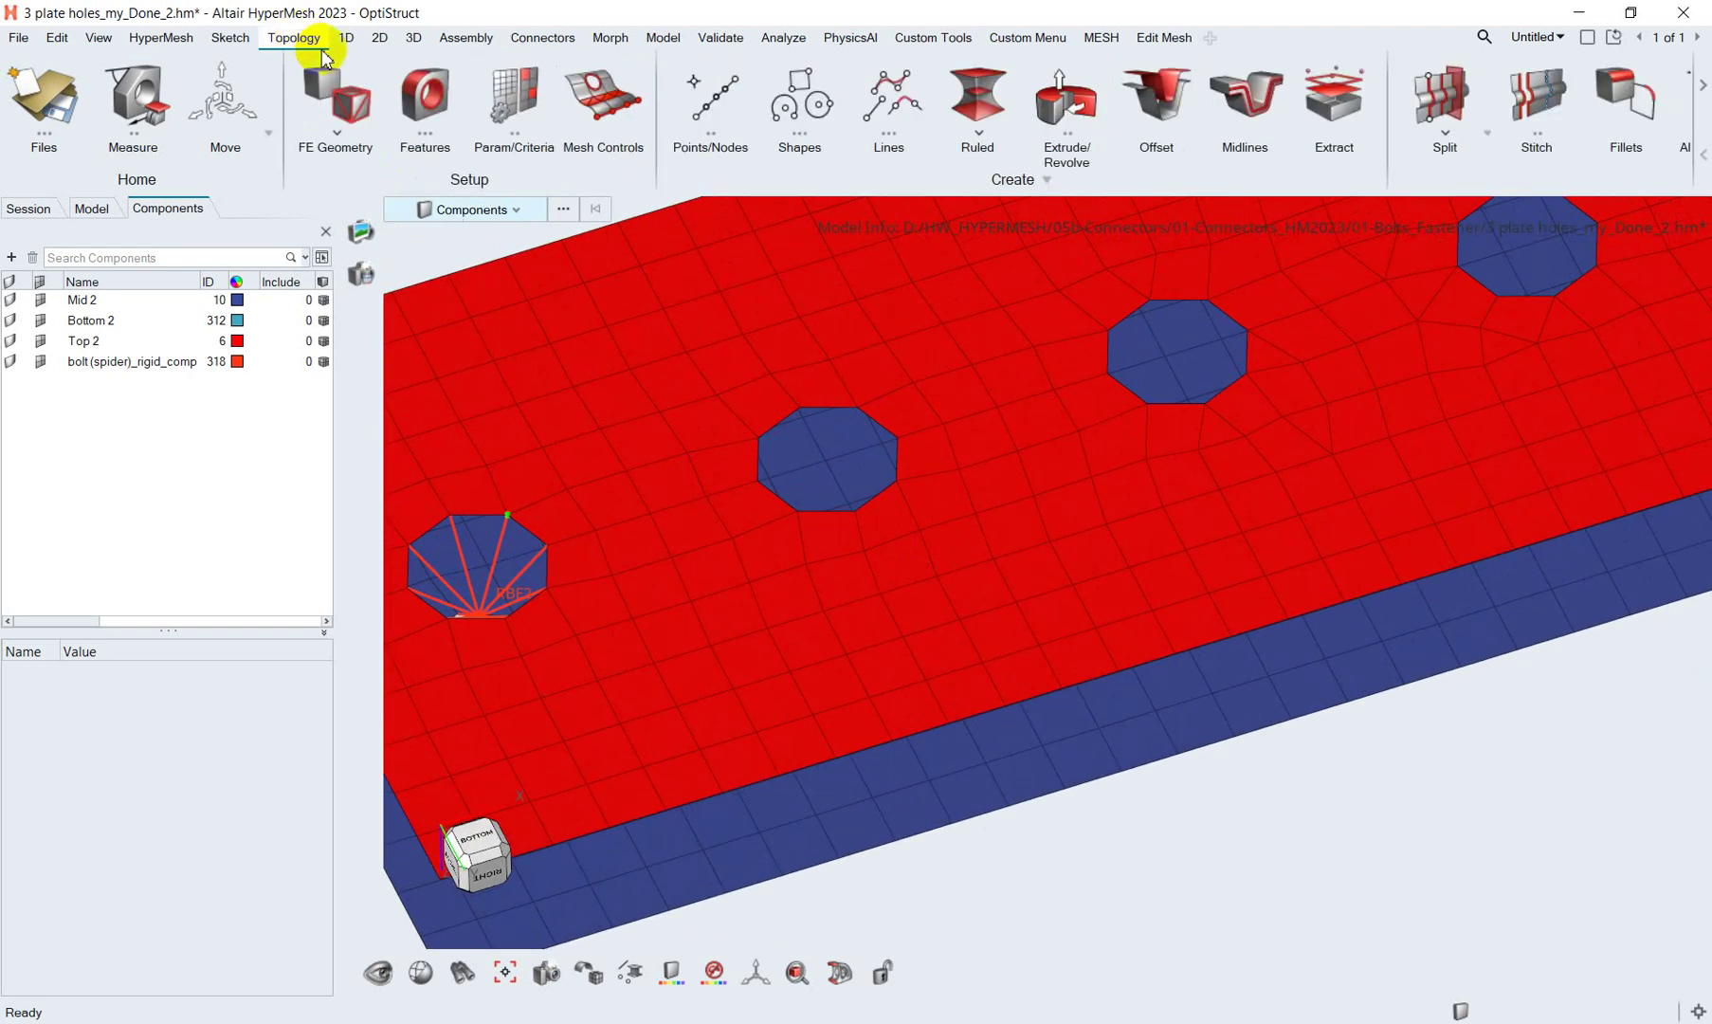
{"action": "left_click", "coordinate": [701, 89]}
{"action": "left_click", "coordinate": [725, 214]}
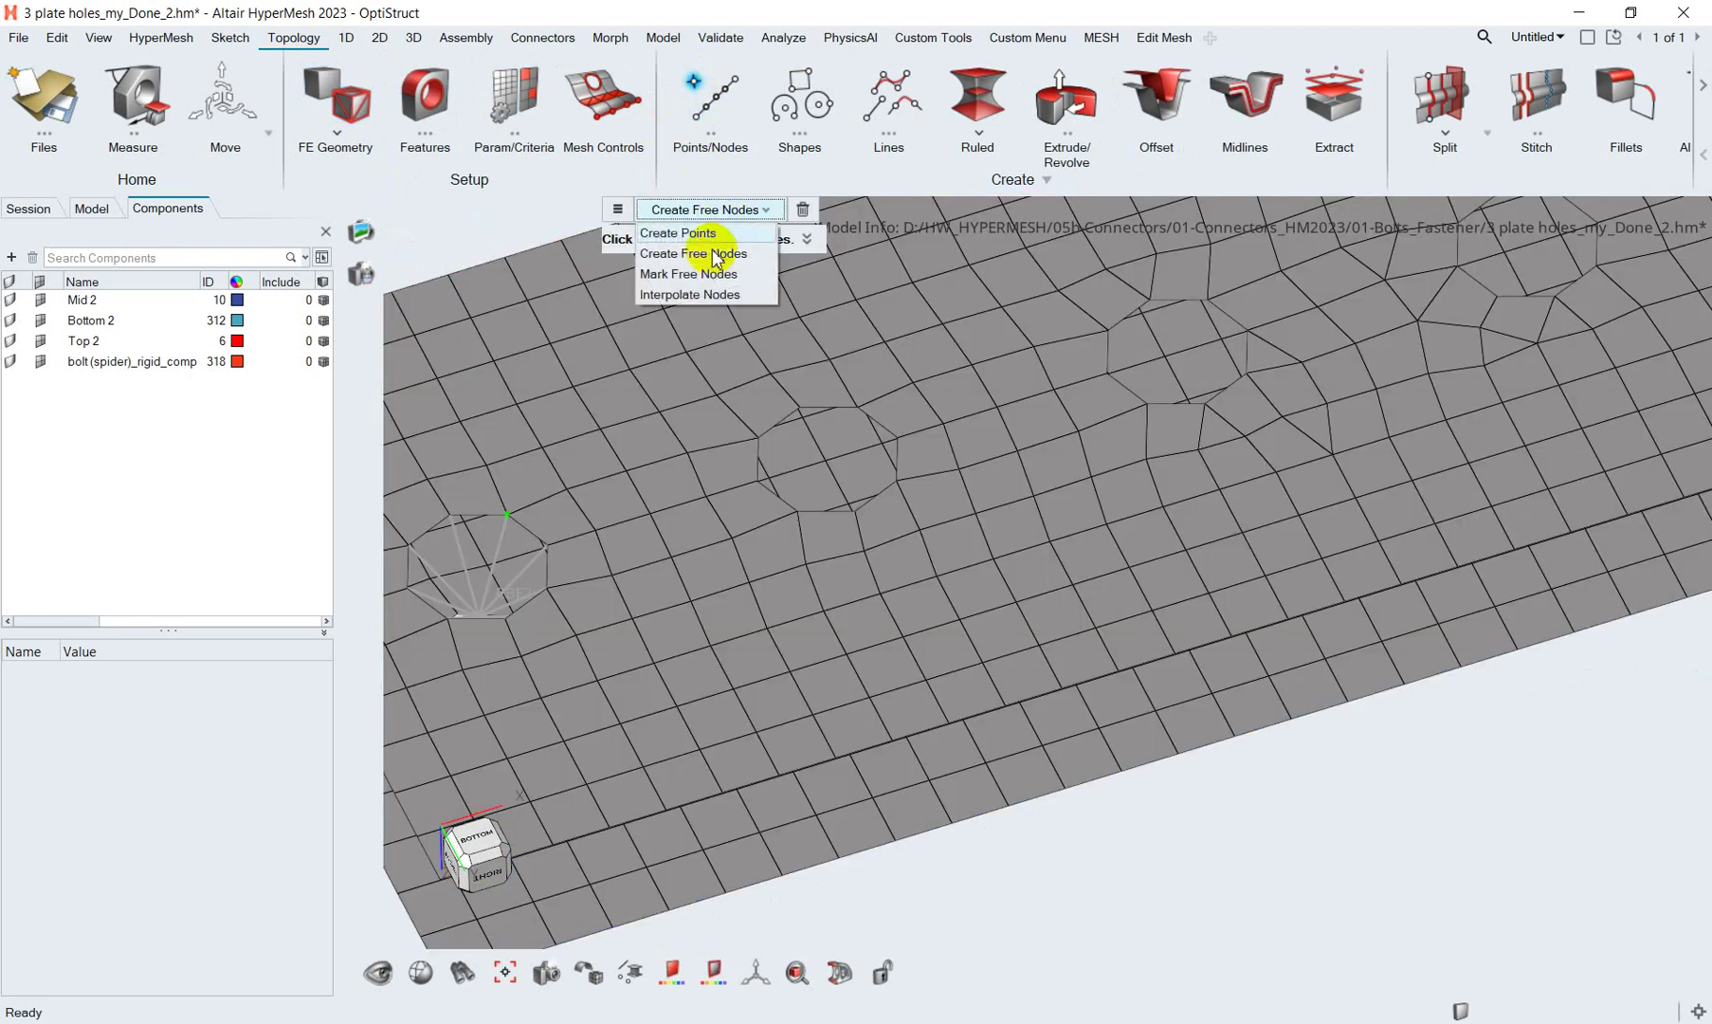
{"action": "left_click", "coordinate": [713, 254]}
{"action": "scroll", "coordinate": [810, 406], "scroll_direction": "up", "scroll_amount": 5}
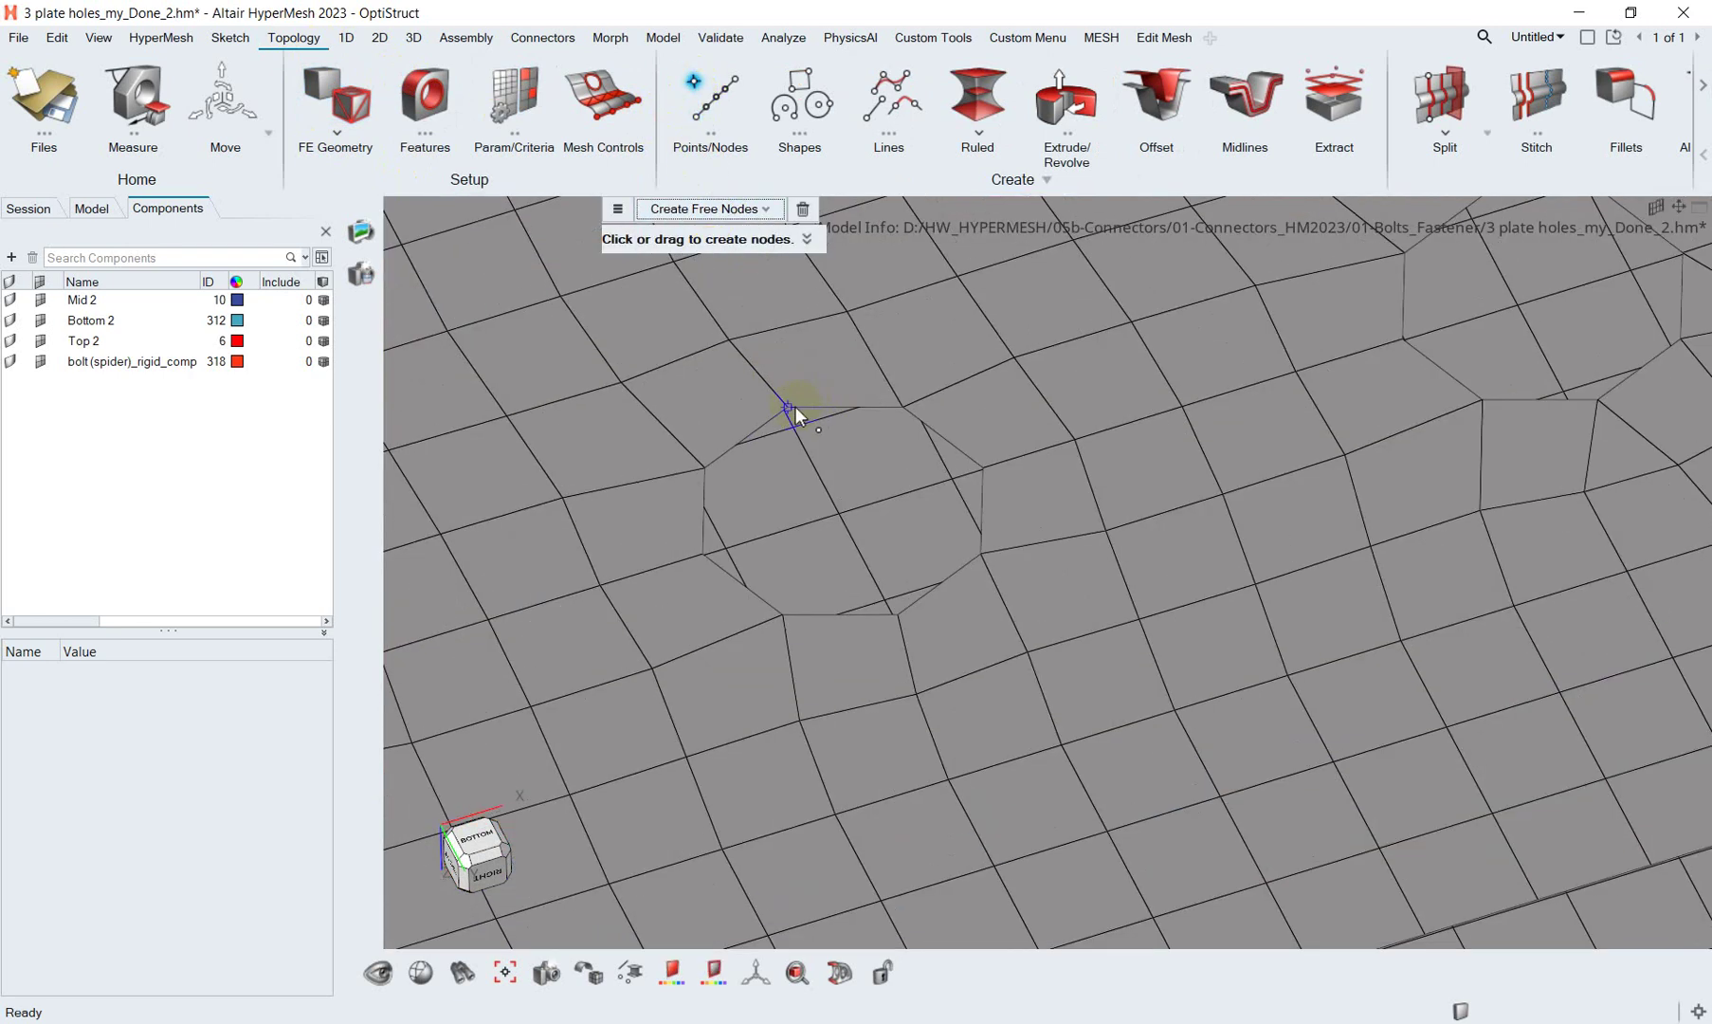
{"action": "left_click_drag", "start_coordinate": [794, 407], "coordinate": [982, 473]}
{"action": "scroll", "coordinate": [862, 546], "scroll_direction": "down", "scroll_amount": 3}
{"action": "scroll", "coordinate": [876, 517], "scroll_direction": "down", "scroll_amount": 3}
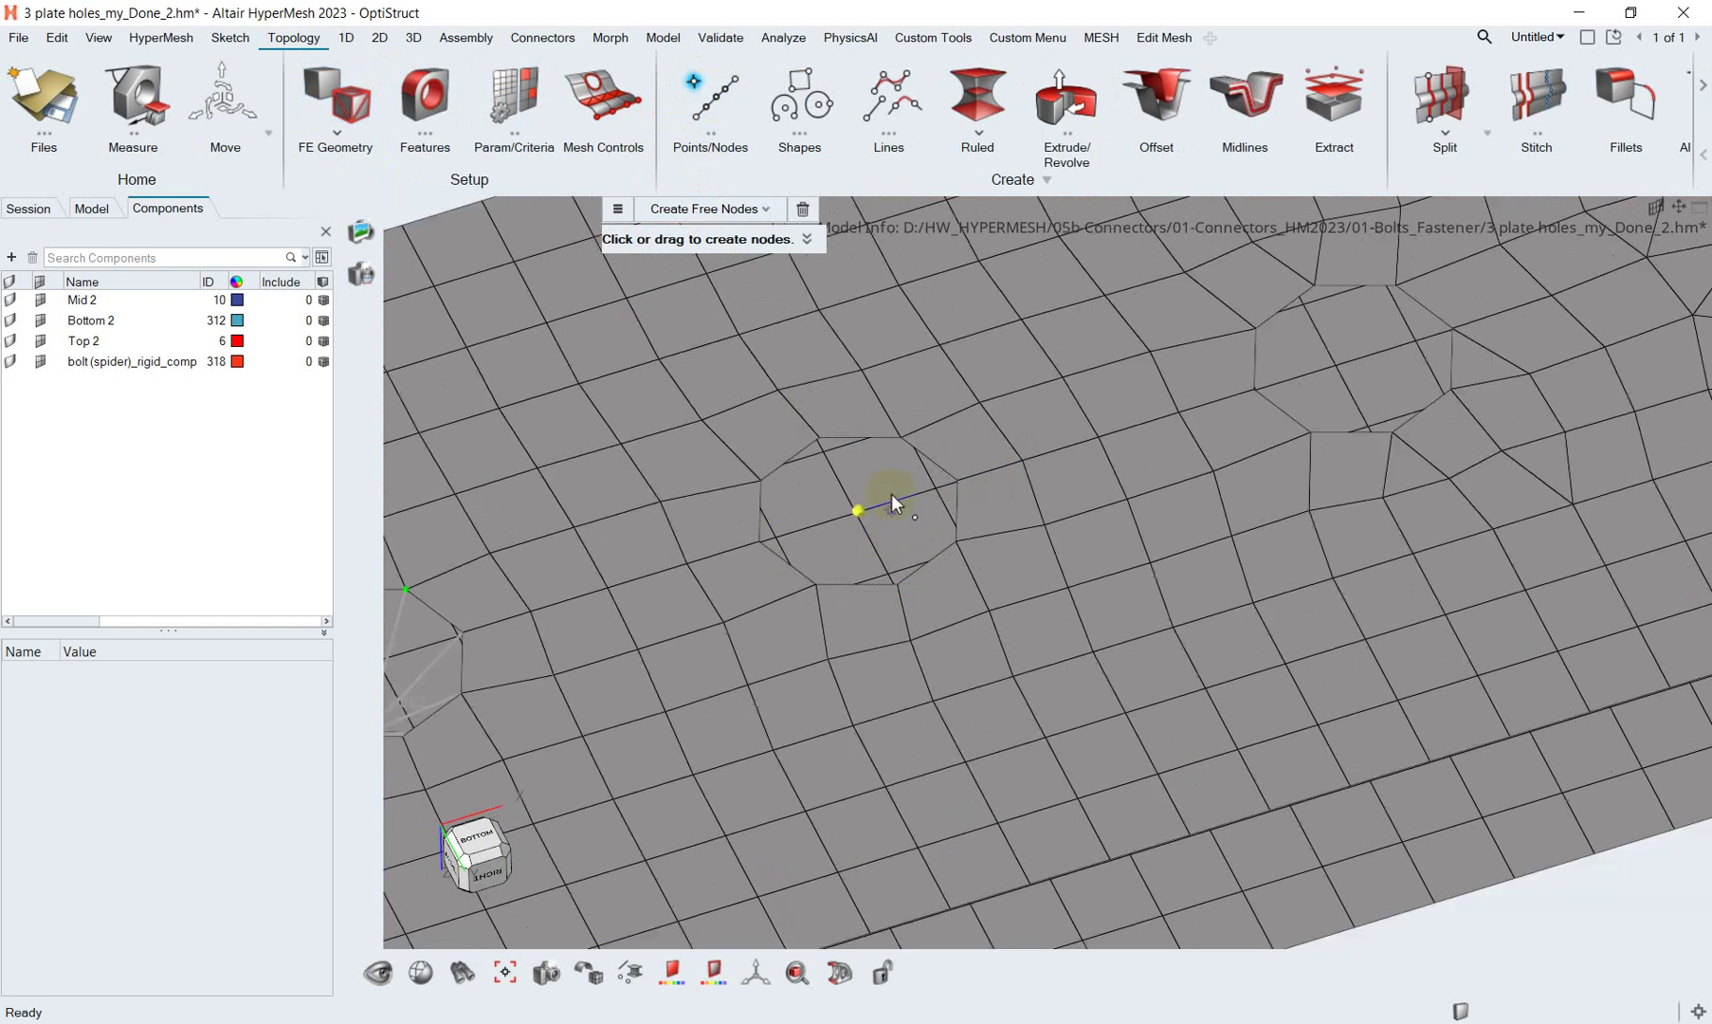
{"action": "left_click_drag", "start_coordinate": [891, 494], "coordinate": [990, 486], "text": "ctrl"}
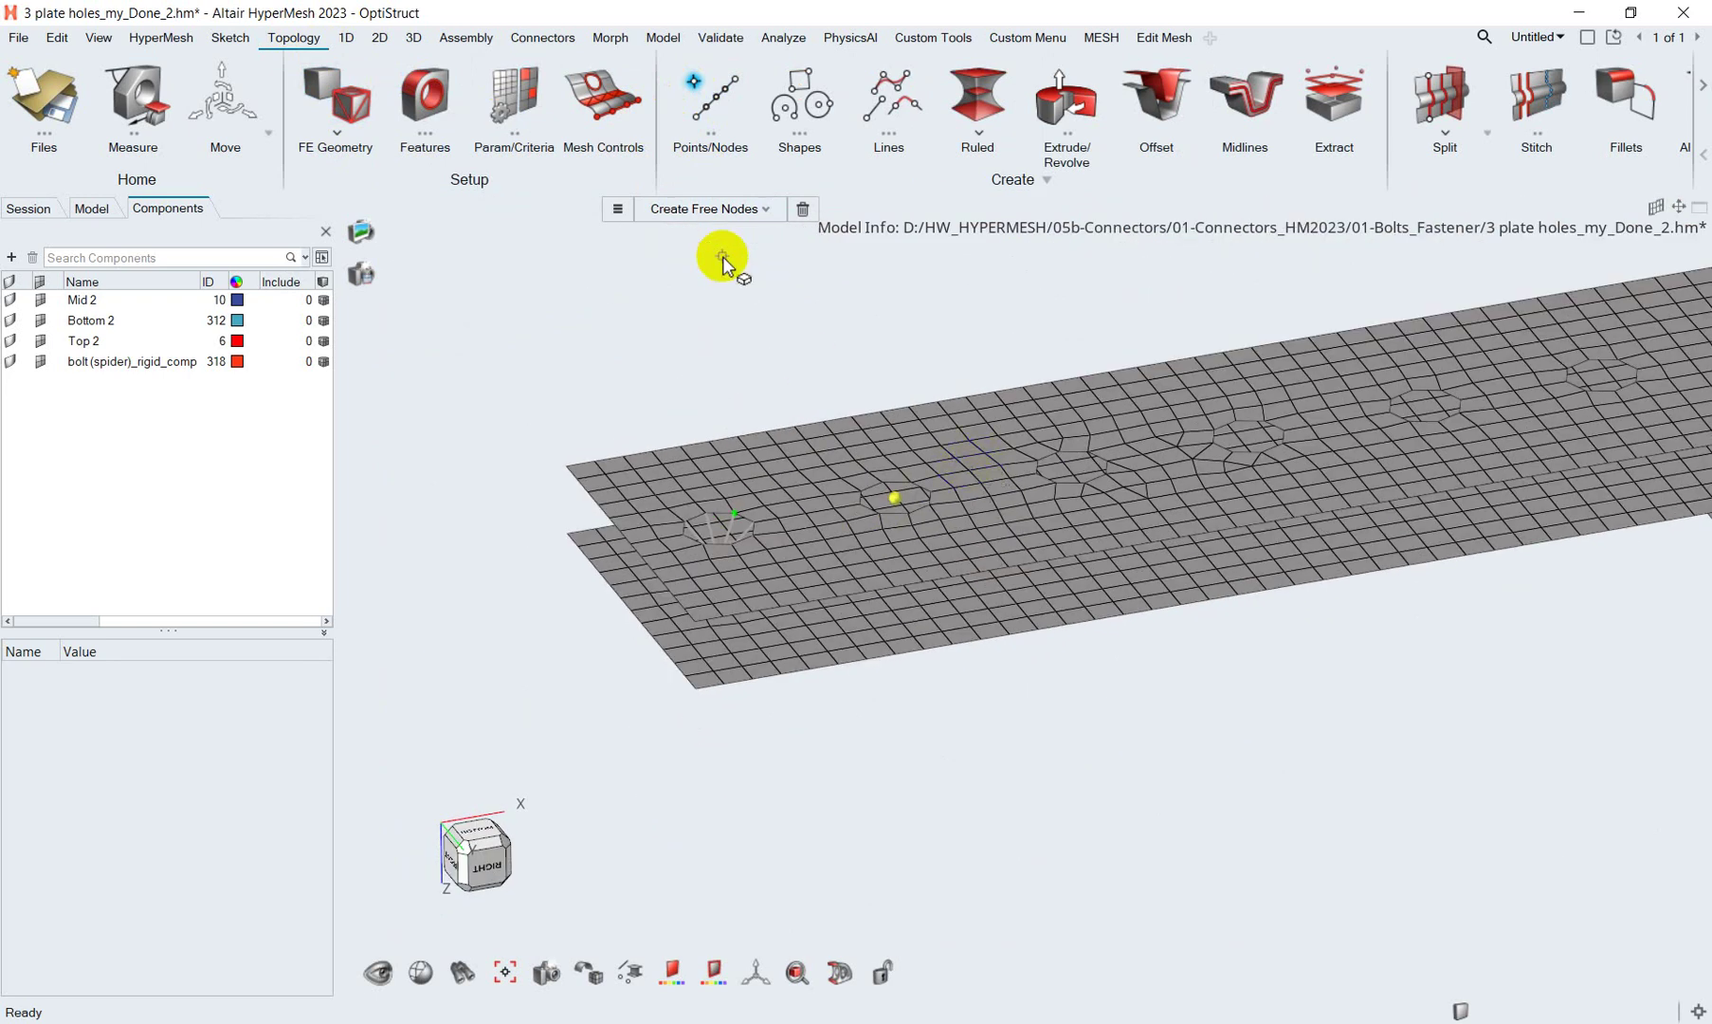
{"action": "key", "text": "Escape"}
Create a Spider_bolts spider connector at the second hole's node and realize it.
{"action": "left_click", "coordinate": [555, 37]}
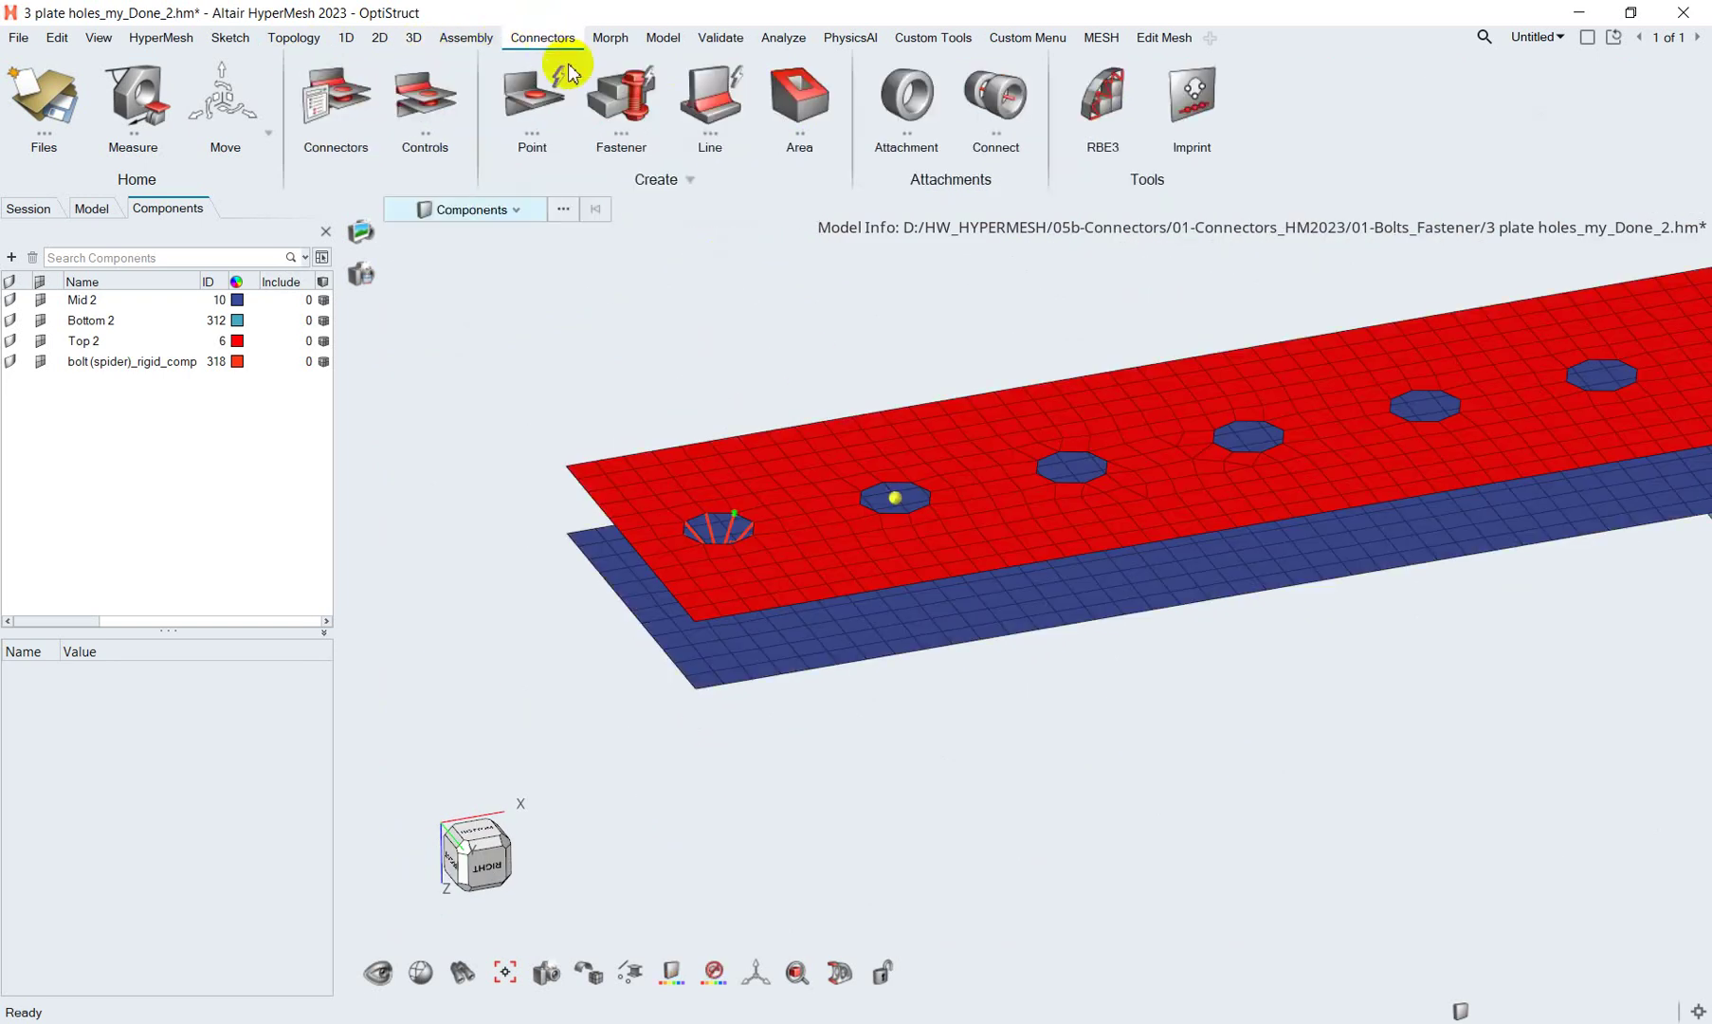
{"action": "left_click", "coordinate": [633, 107]}
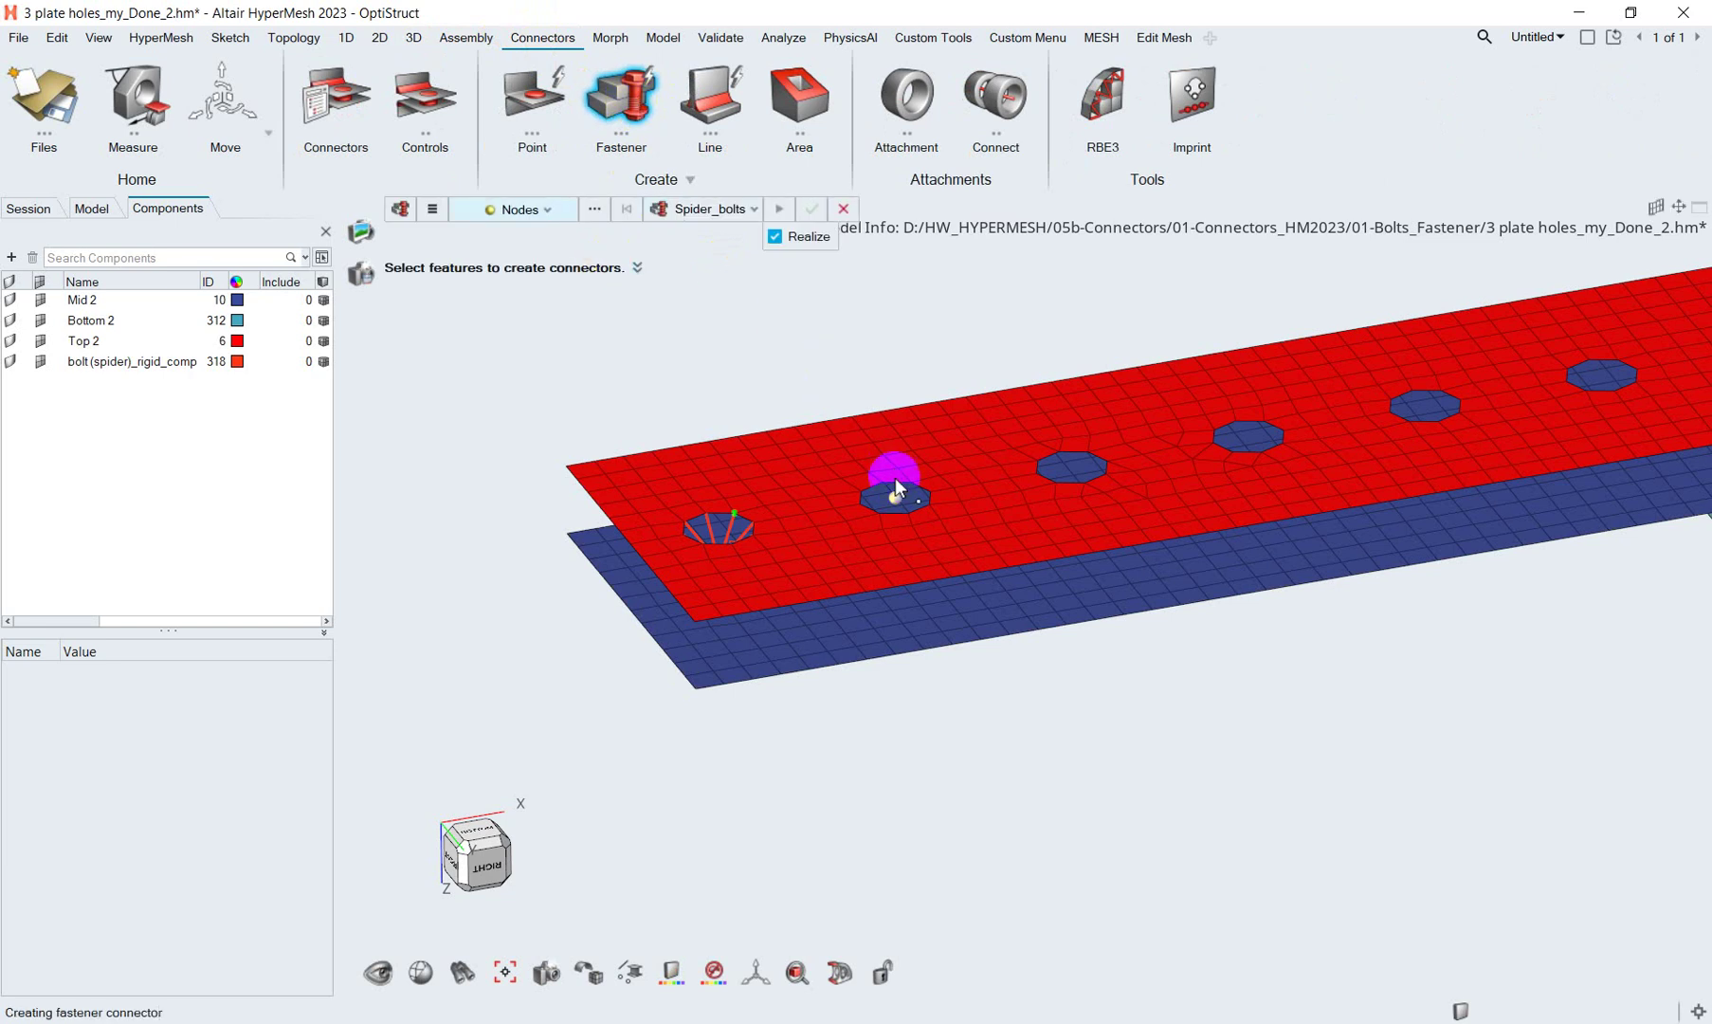
{"action": "scroll", "coordinate": [901, 495], "scroll_direction": "up", "scroll_amount": 5}
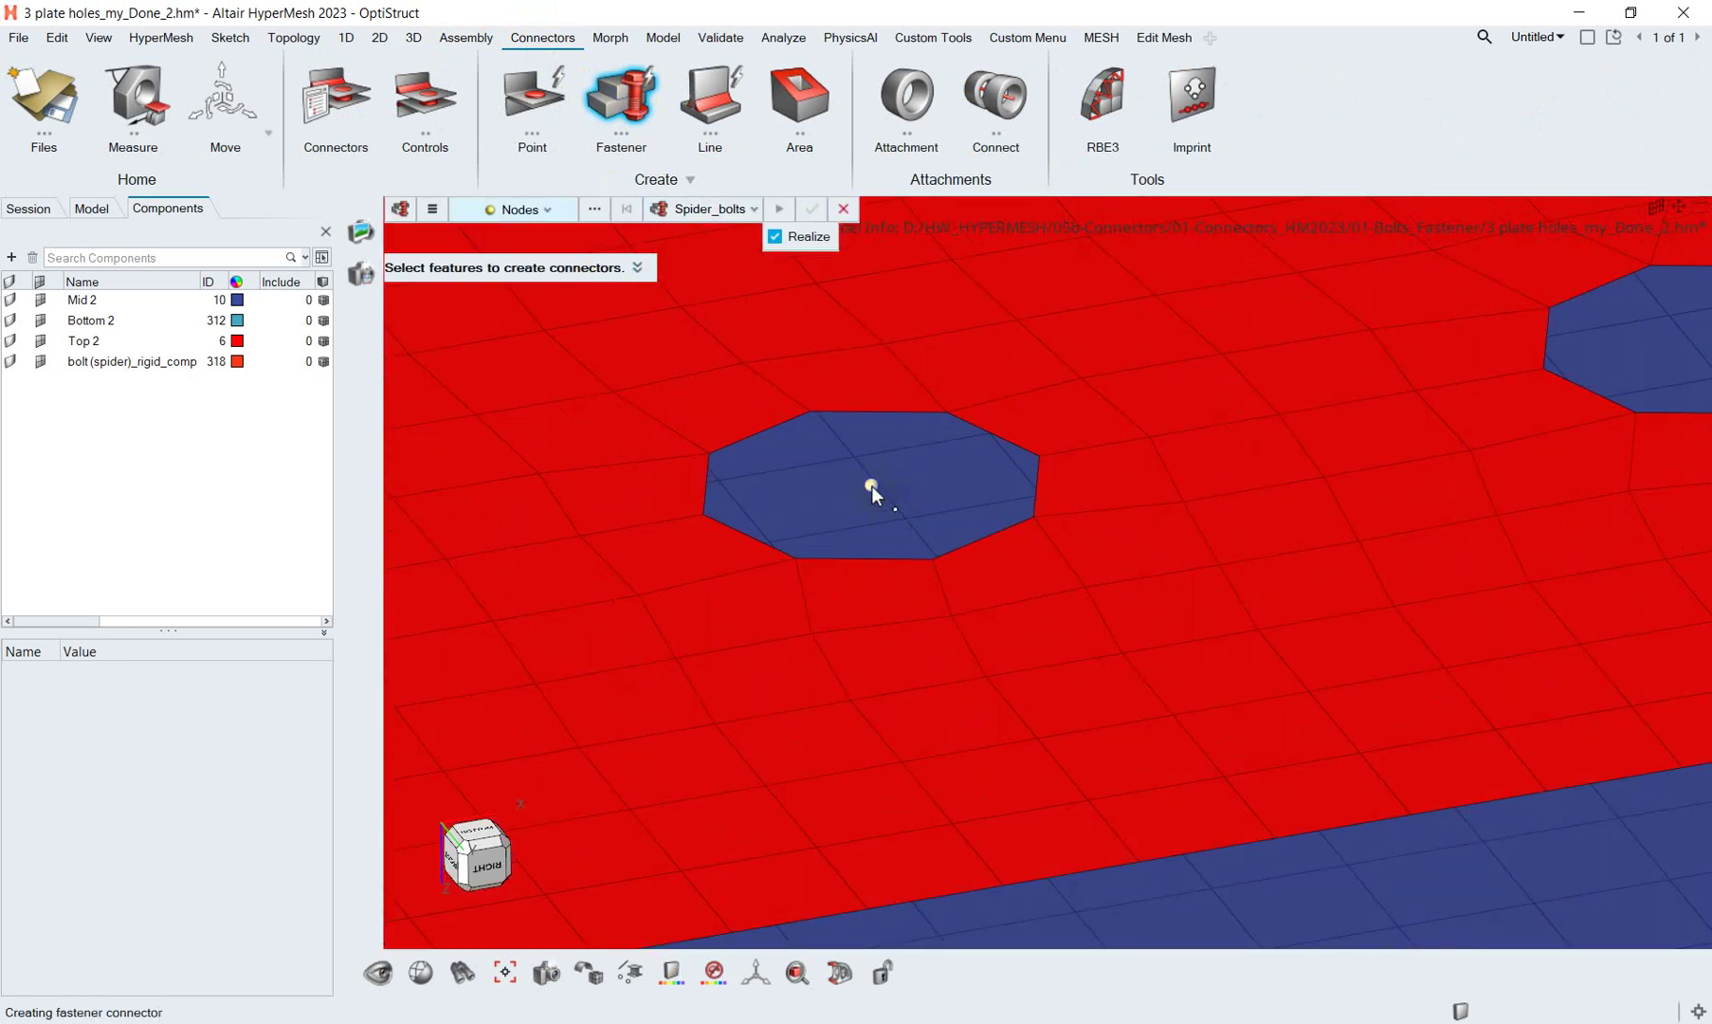
{"action": "left_click", "coordinate": [871, 486]}
{"action": "mouse_move", "coordinate": [905, 535]}
{"action": "middle_mouse_down"}
{"action": "mouse_move", "coordinate": [990, 614]}
{"action": "mouse_move", "coordinate": [974, 638]}
{"action": "middle_mouse_up"}
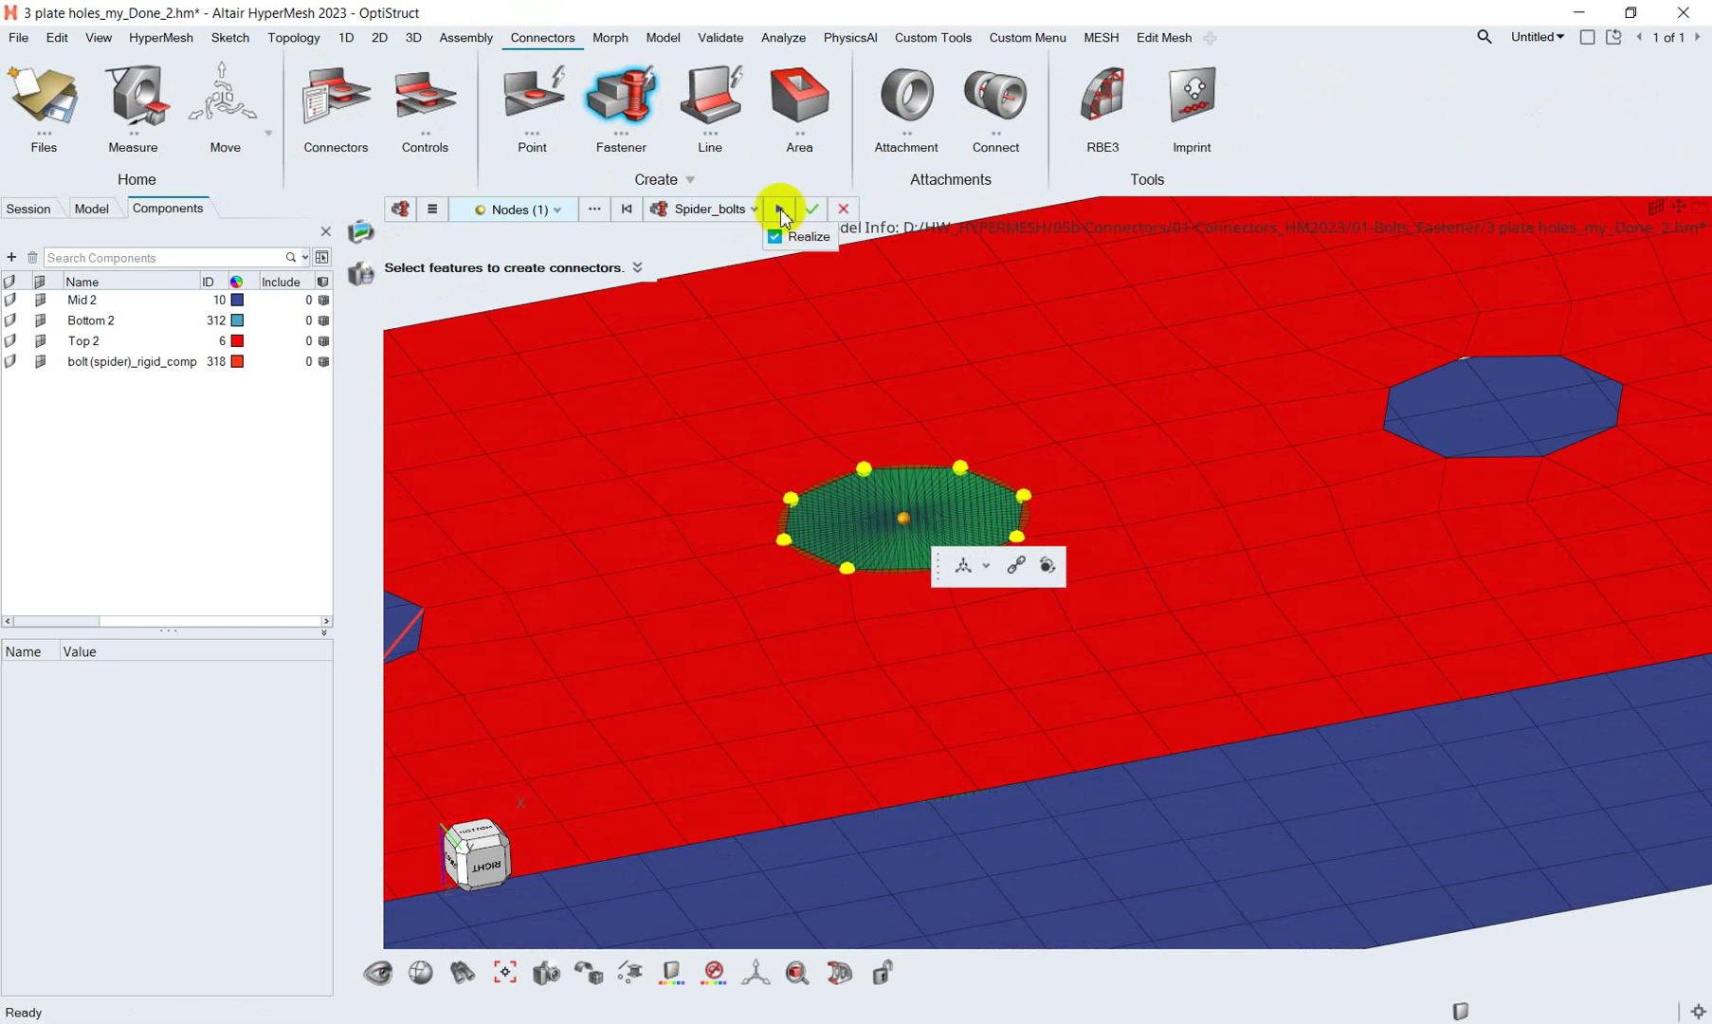
{"action": "left_click", "coordinate": [783, 215]}
{"action": "scroll", "coordinate": [978, 344], "scroll_direction": "down", "scroll_amount": 5}
{"action": "mouse_move", "coordinate": [978, 344]}
{"action": "middle_mouse_down"}
{"action": "mouse_move", "coordinate": [948, 485]}
{"action": "mouse_move", "coordinate": [649, 482]}
{"action": "middle_mouse_up"}
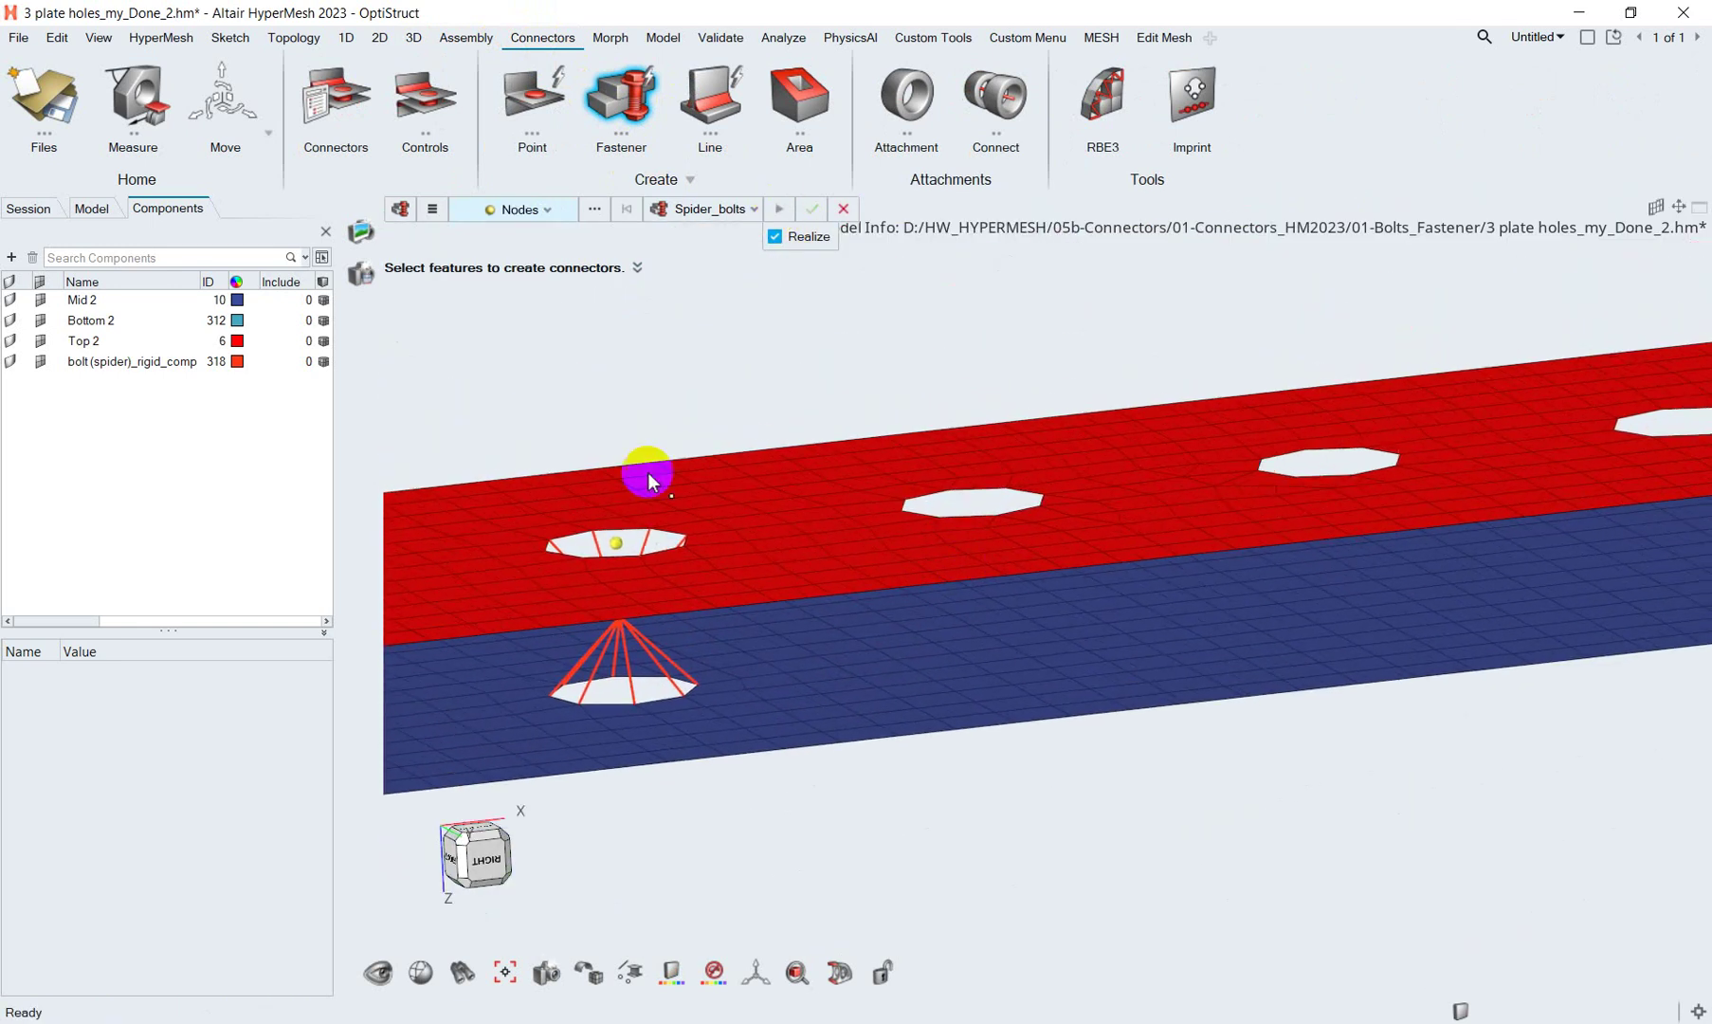
{"action": "mouse_move", "coordinate": [834, 417]}
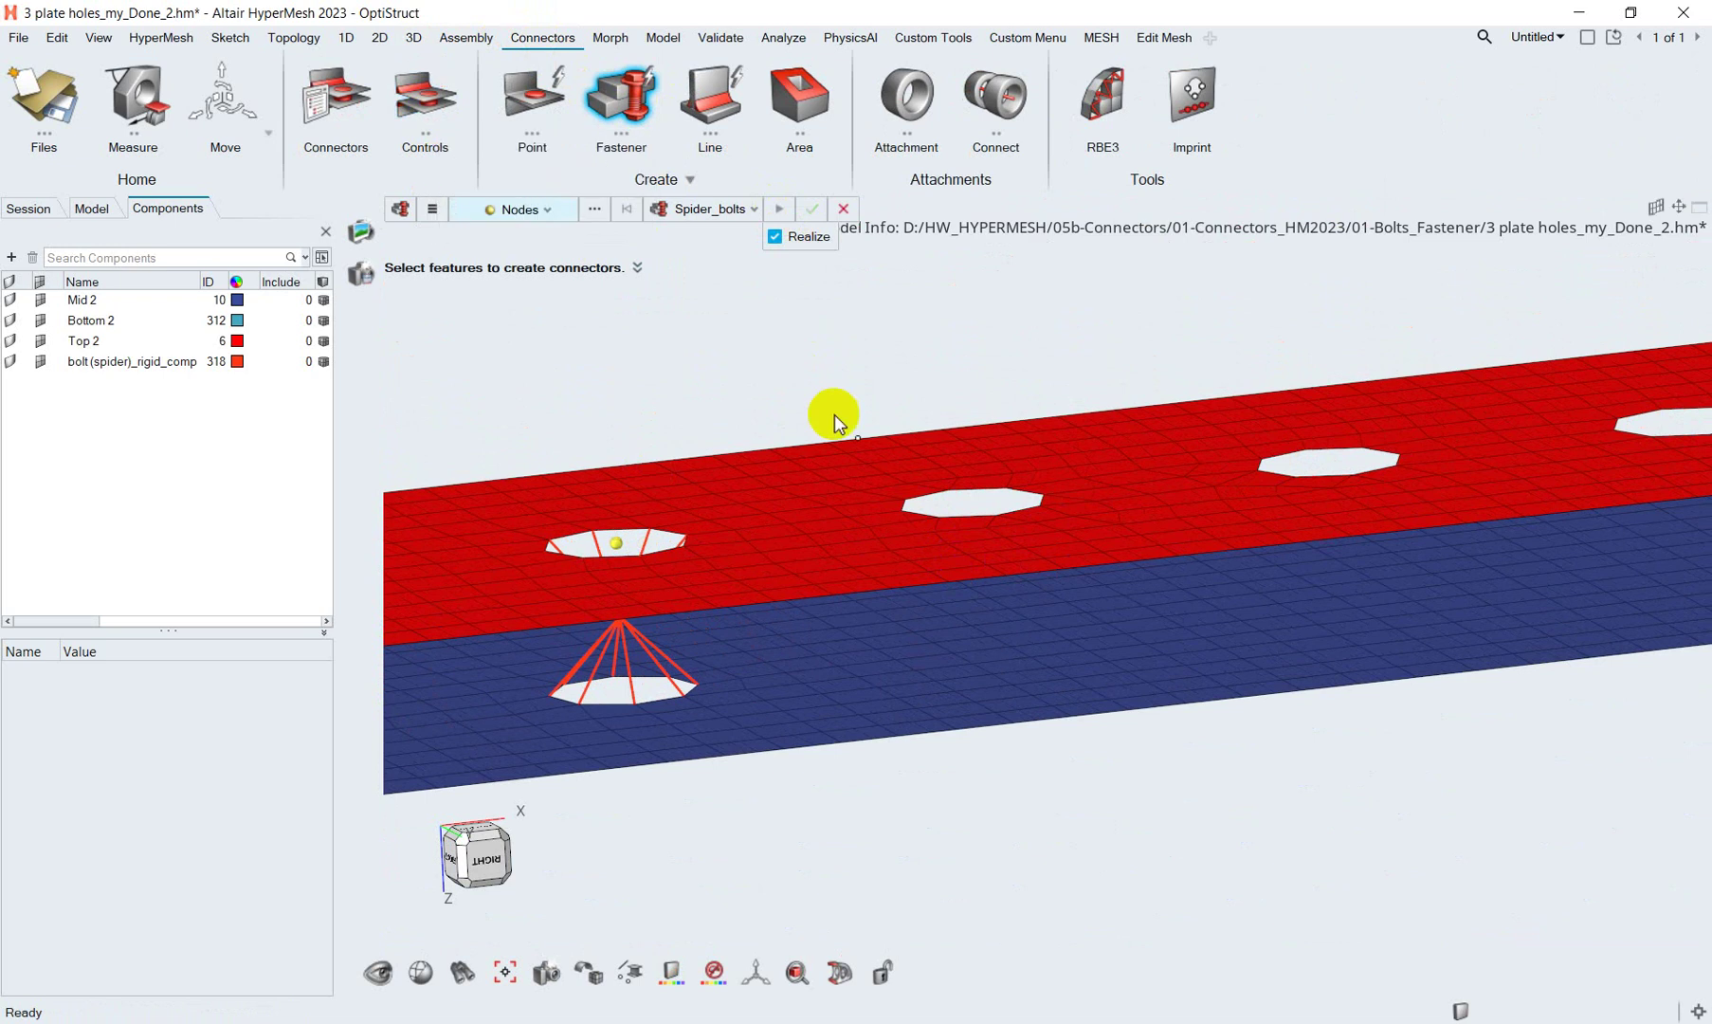
{"action": "middle_click", "coordinate": [827, 456]}
{"action": "middle_click_drag", "start_coordinate": [815, 417], "coordinate": [967, 382]}
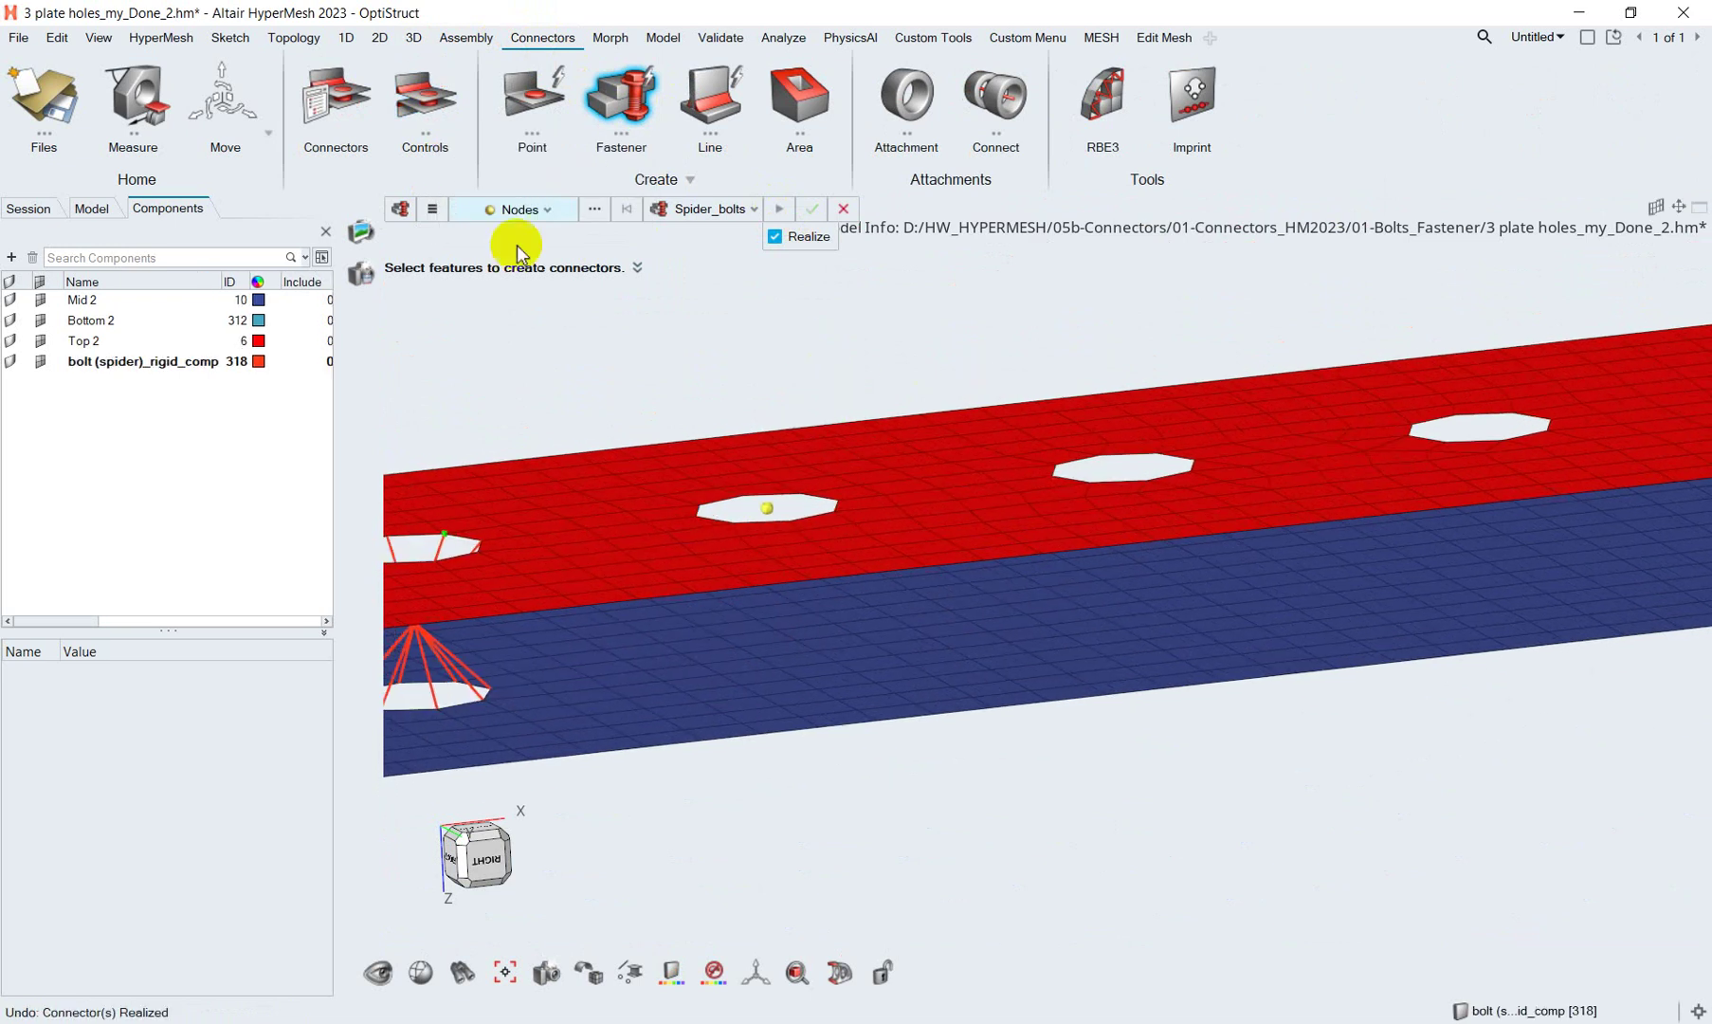
Add fastener control 'Rigid cbar': bolt (CBAR), tolerance 15, 'create hole, if none'.
{"action": "left_click", "coordinate": [423, 106]}
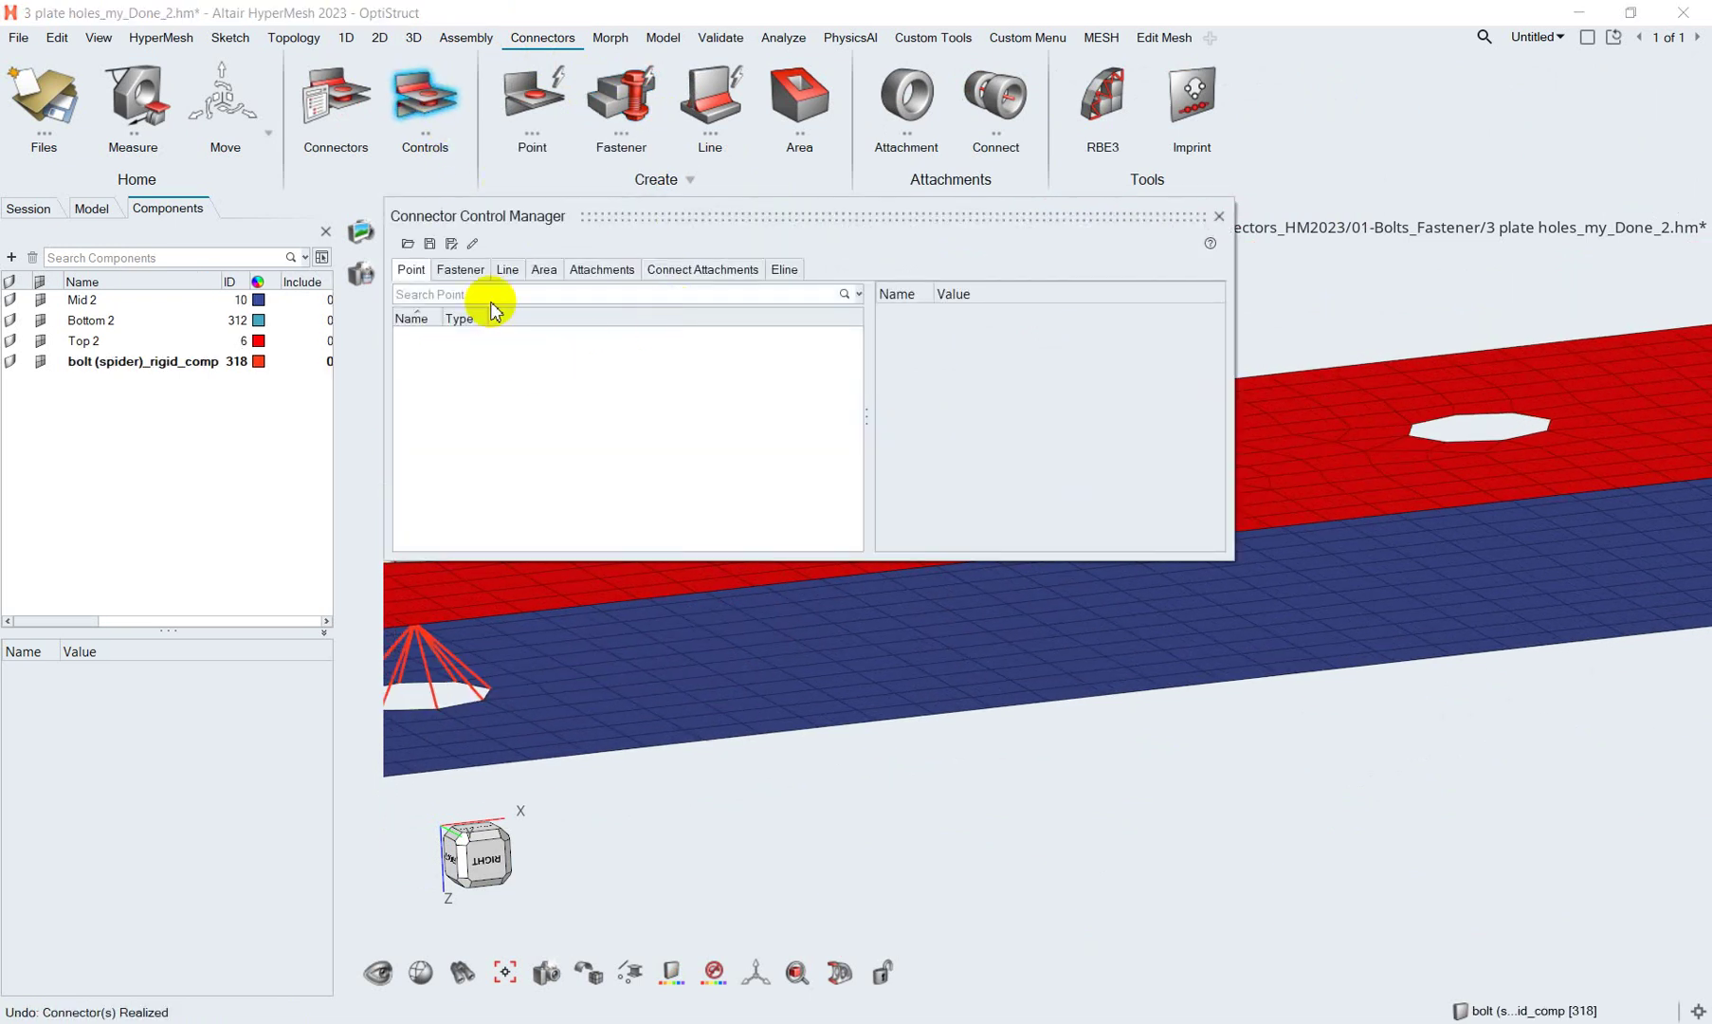
{"action": "left_click", "coordinate": [466, 271]}
{"action": "left_click", "coordinate": [465, 336]}
{"action": "right_click", "coordinate": [451, 369]}
{"action": "left_click", "coordinate": [474, 382]}
{"action": "type", "text": "Rigid cbar"}
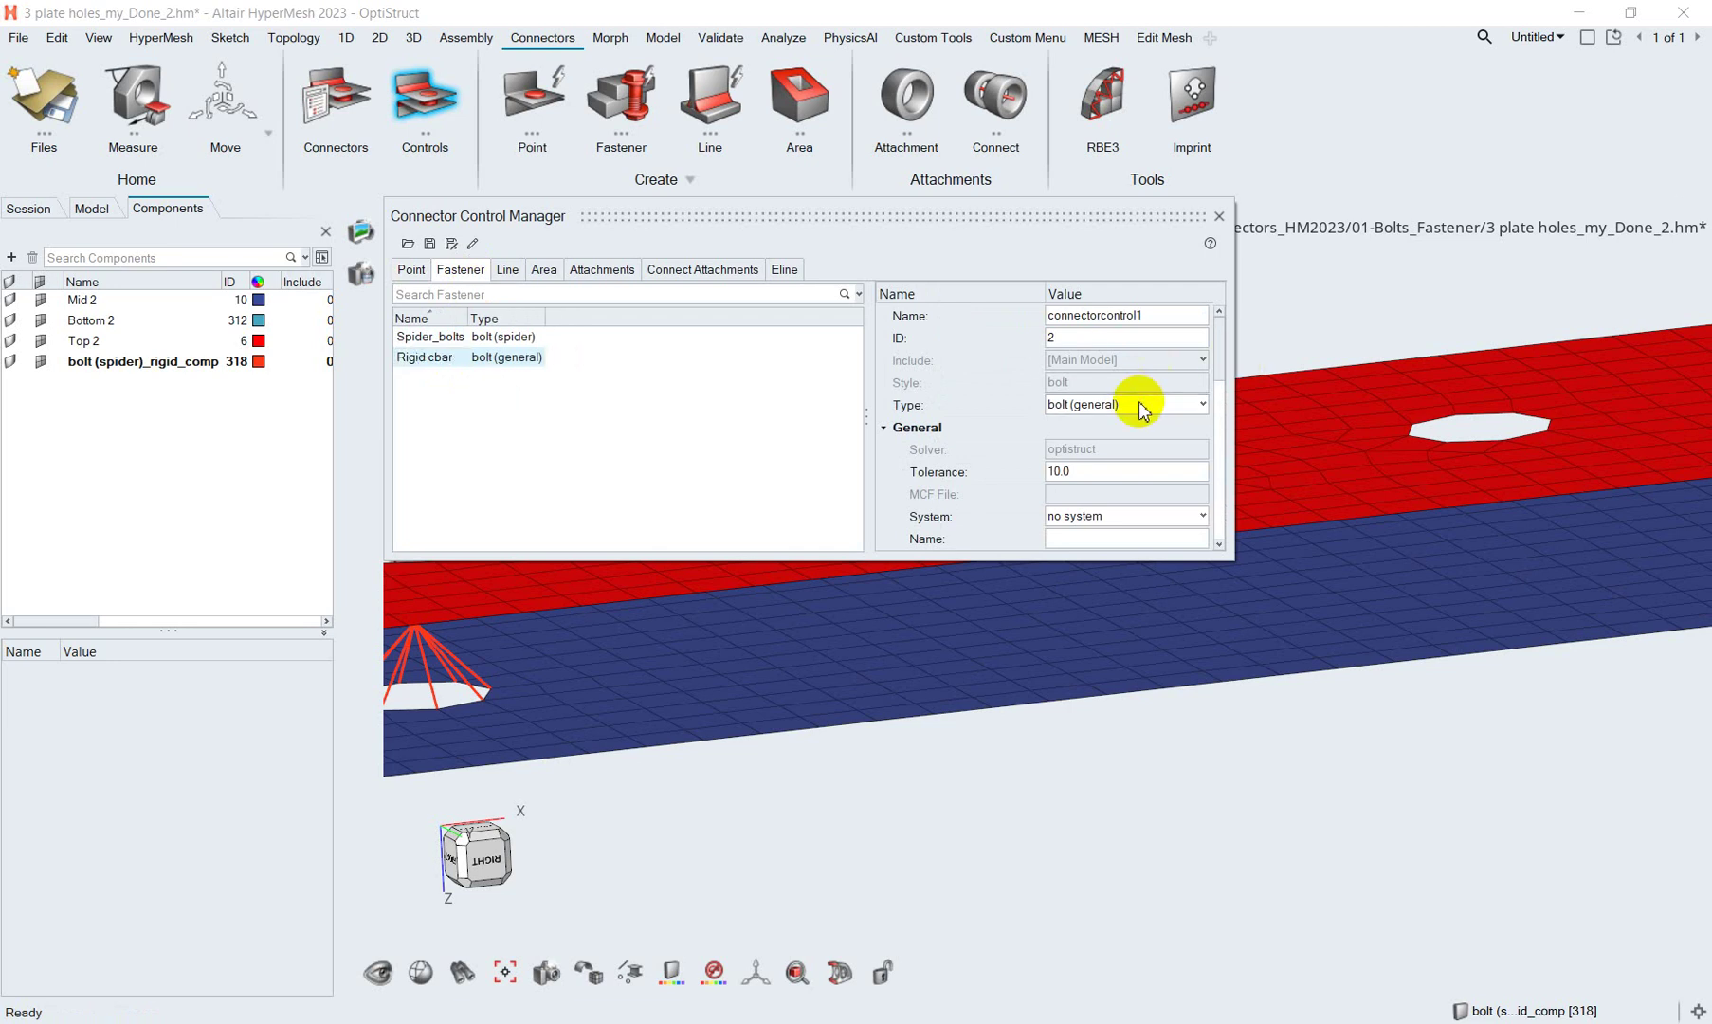
{"action": "left_click", "coordinate": [1138, 401]}
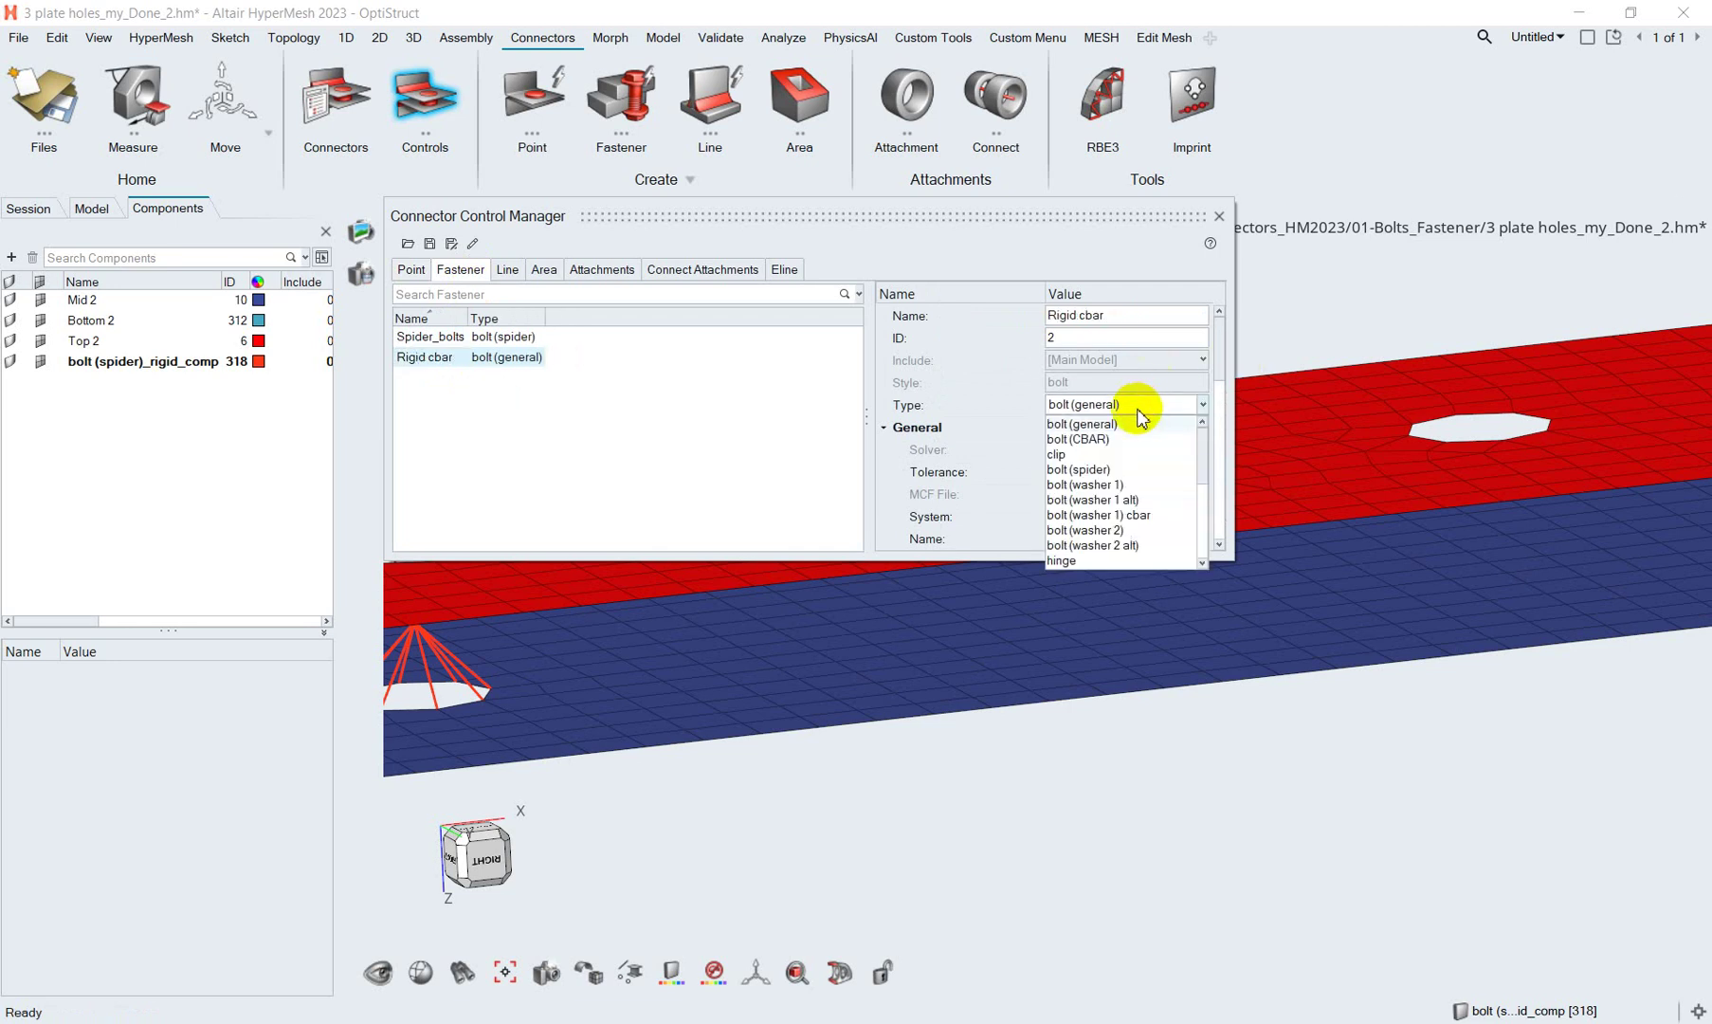
{"action": "left_click", "coordinate": [1081, 439]}
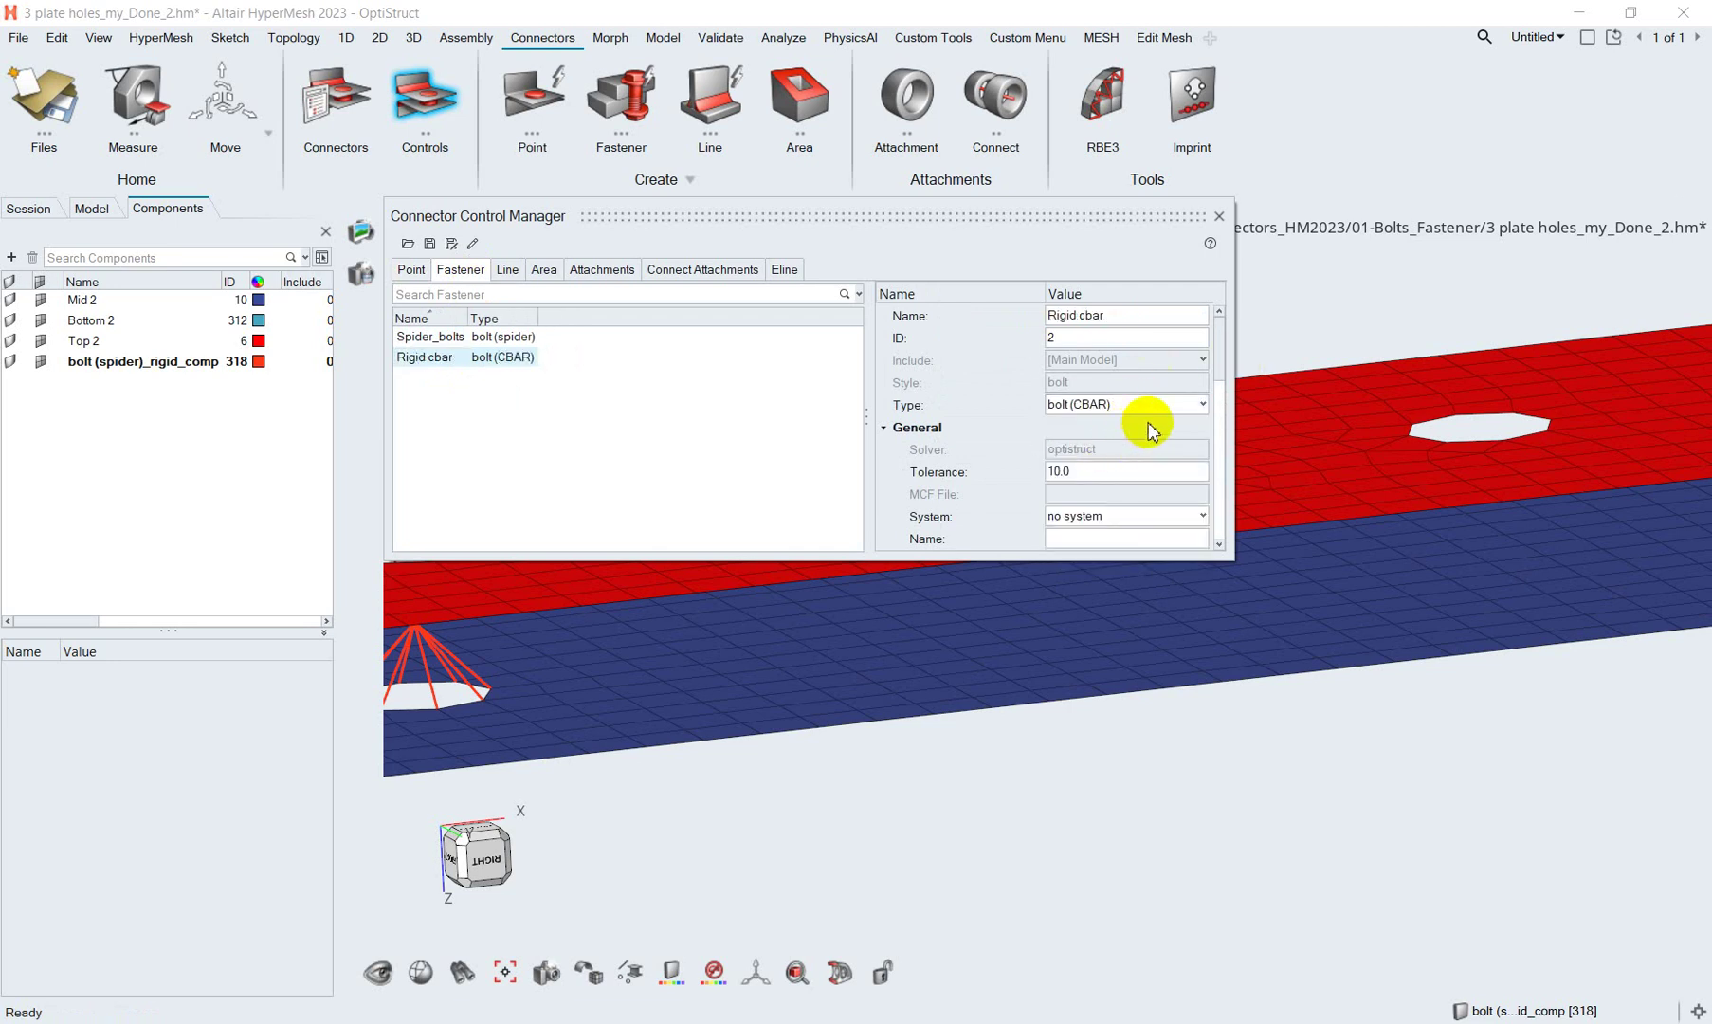
{"action": "left_click", "coordinate": [1091, 477]}
{"action": "type", "text": "15"}
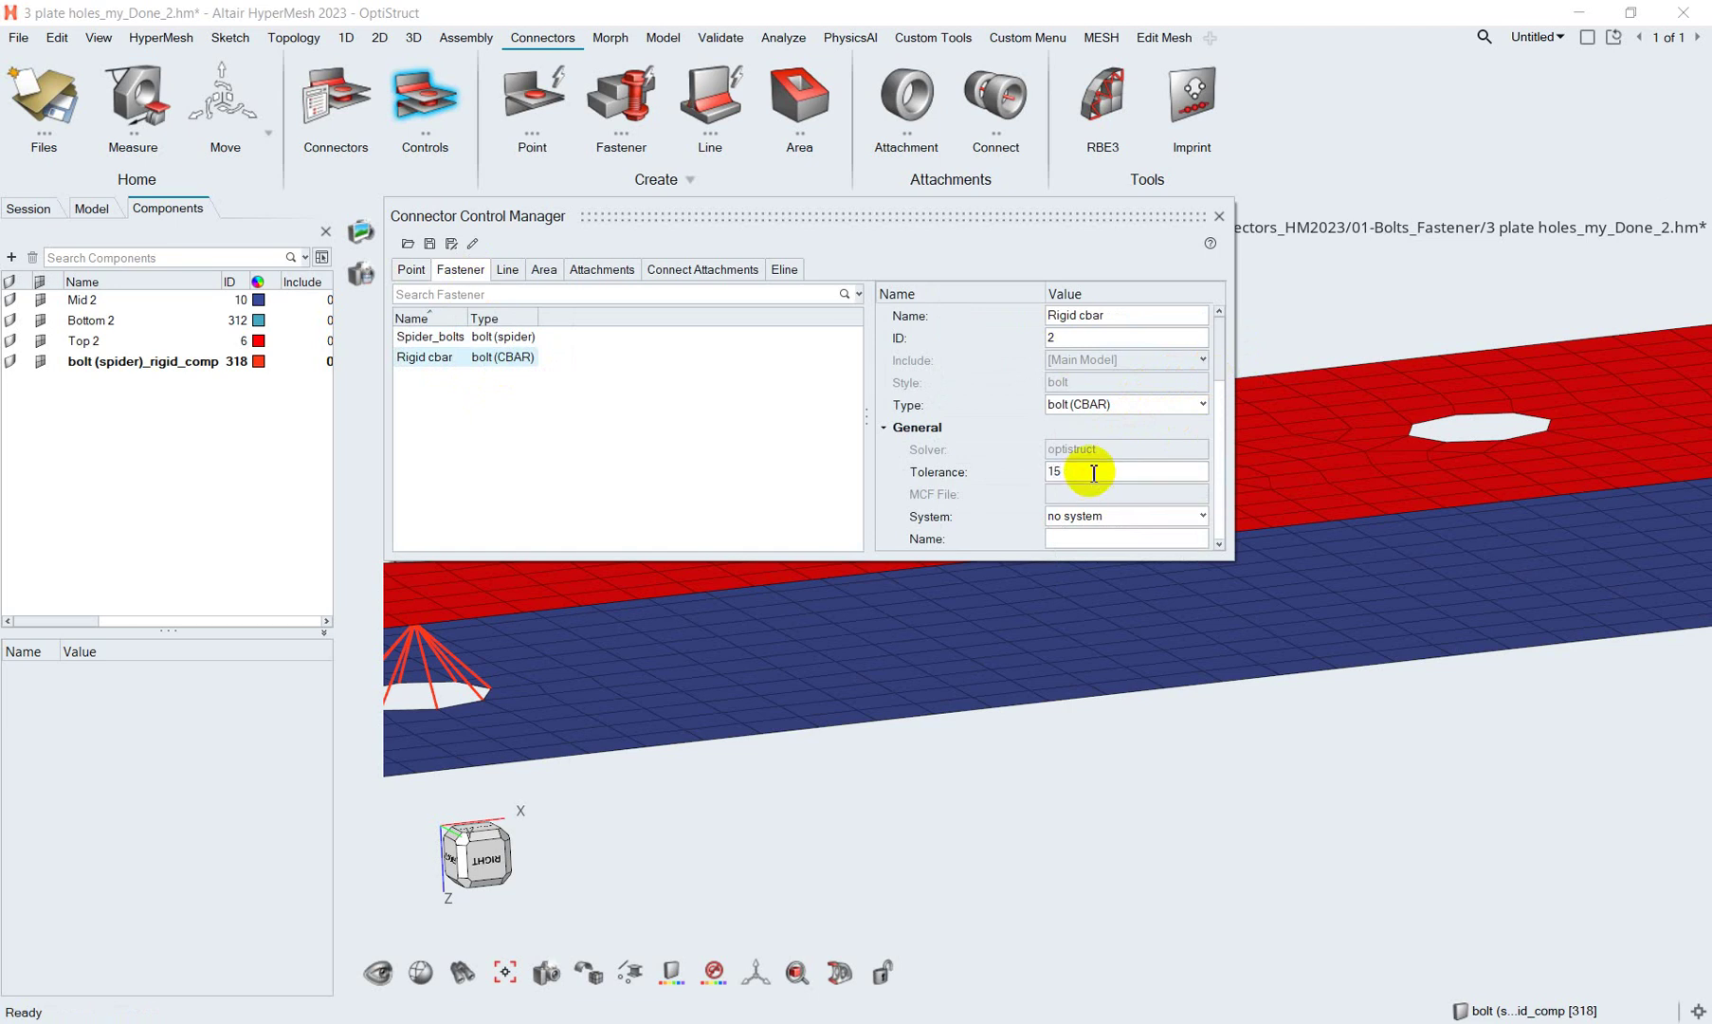
{"action": "left_click_drag", "start_coordinate": [1216, 366], "coordinate": [1207, 485]}
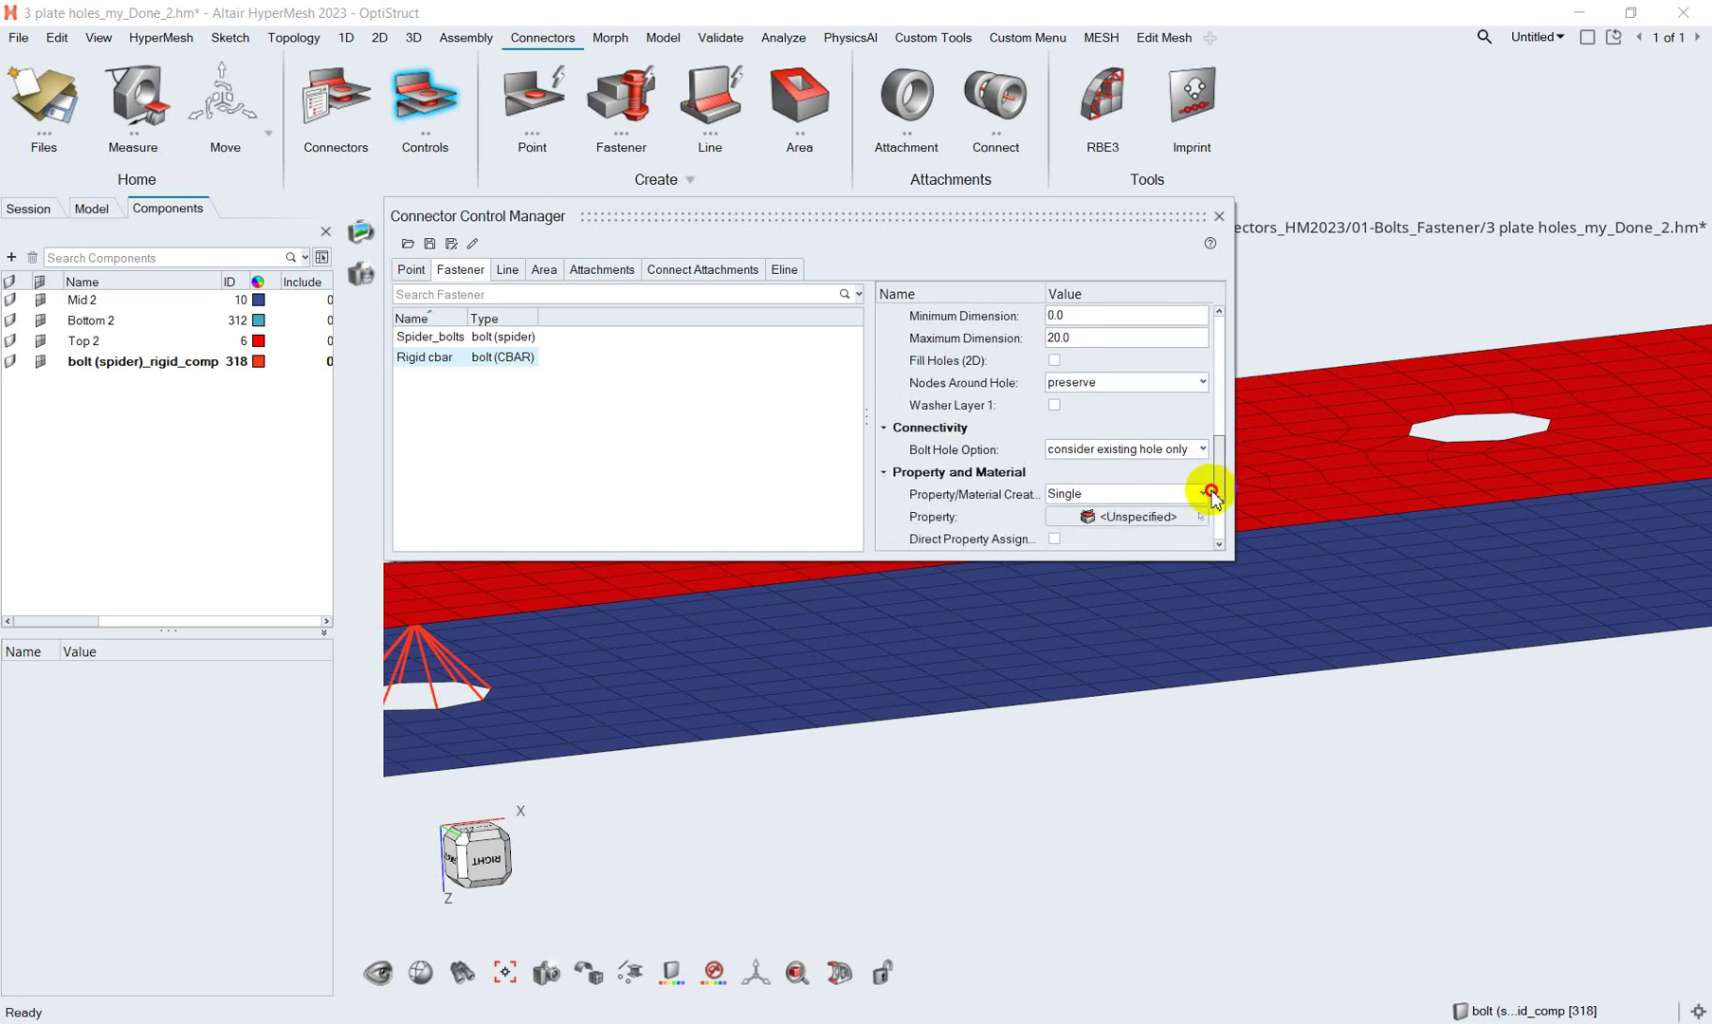
{"action": "left_click", "coordinate": [1173, 455]}
{"action": "left_click", "coordinate": [1111, 483]}
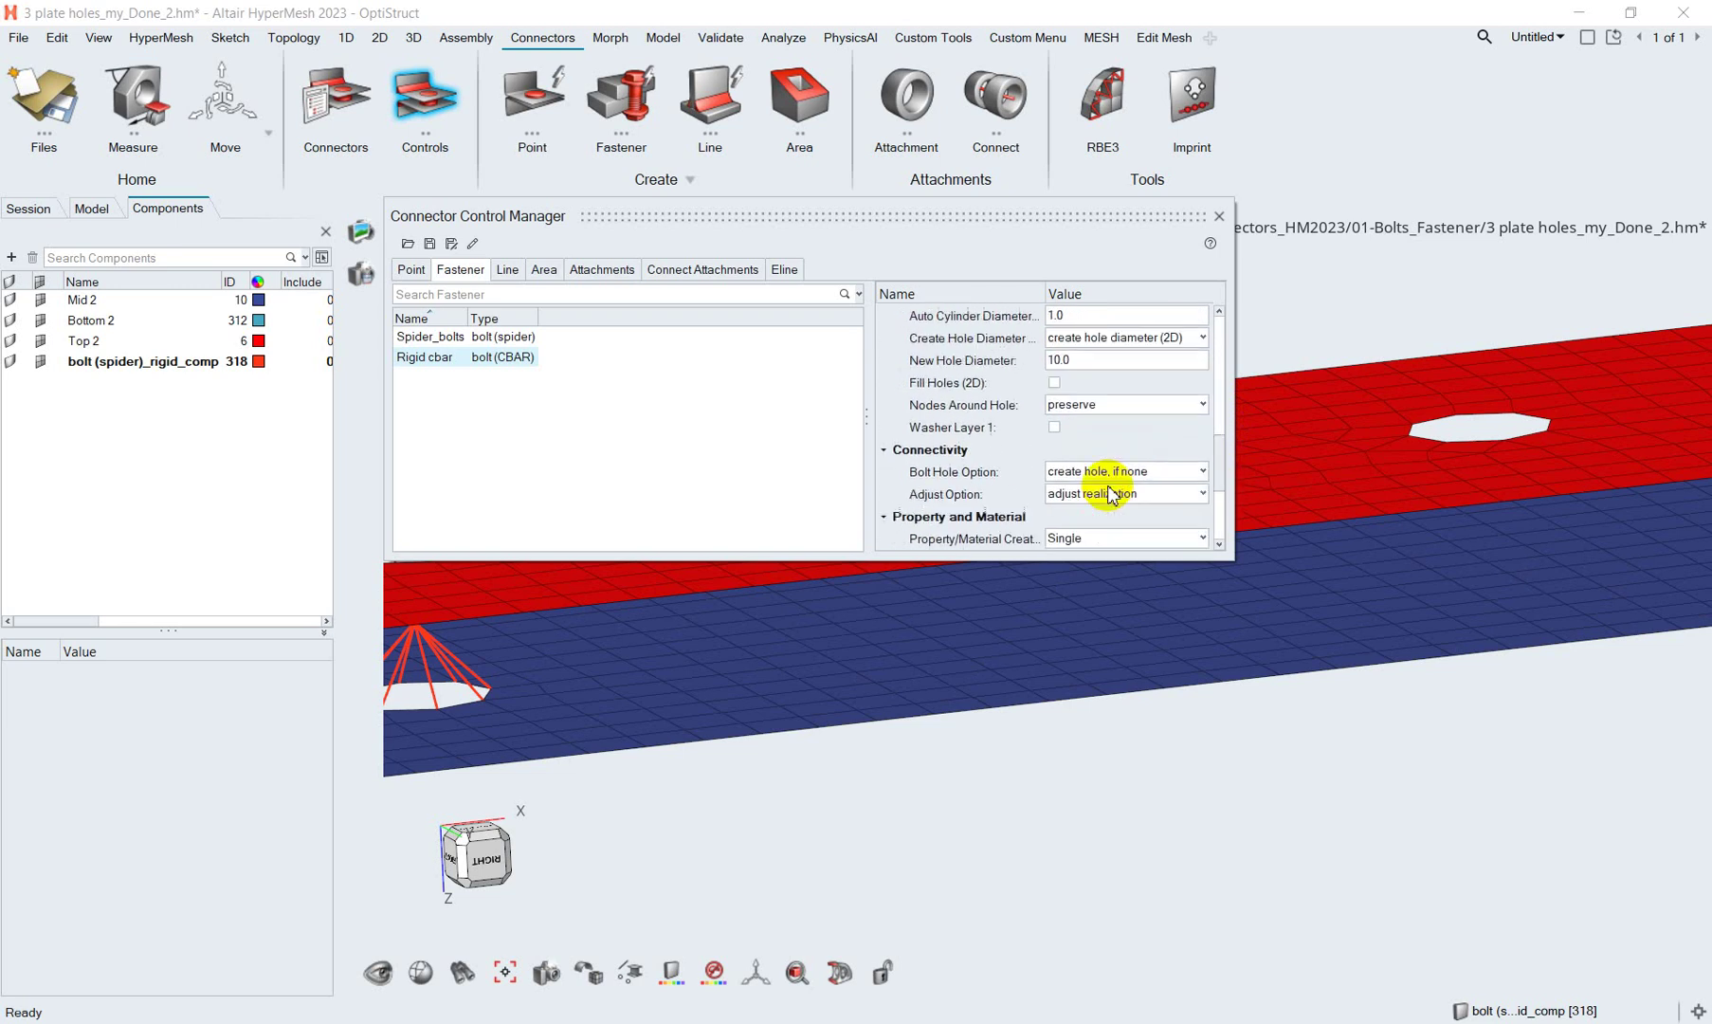
{"action": "scroll", "coordinate": [1209, 455], "scroll_direction": "up", "scroll_amount": 10}
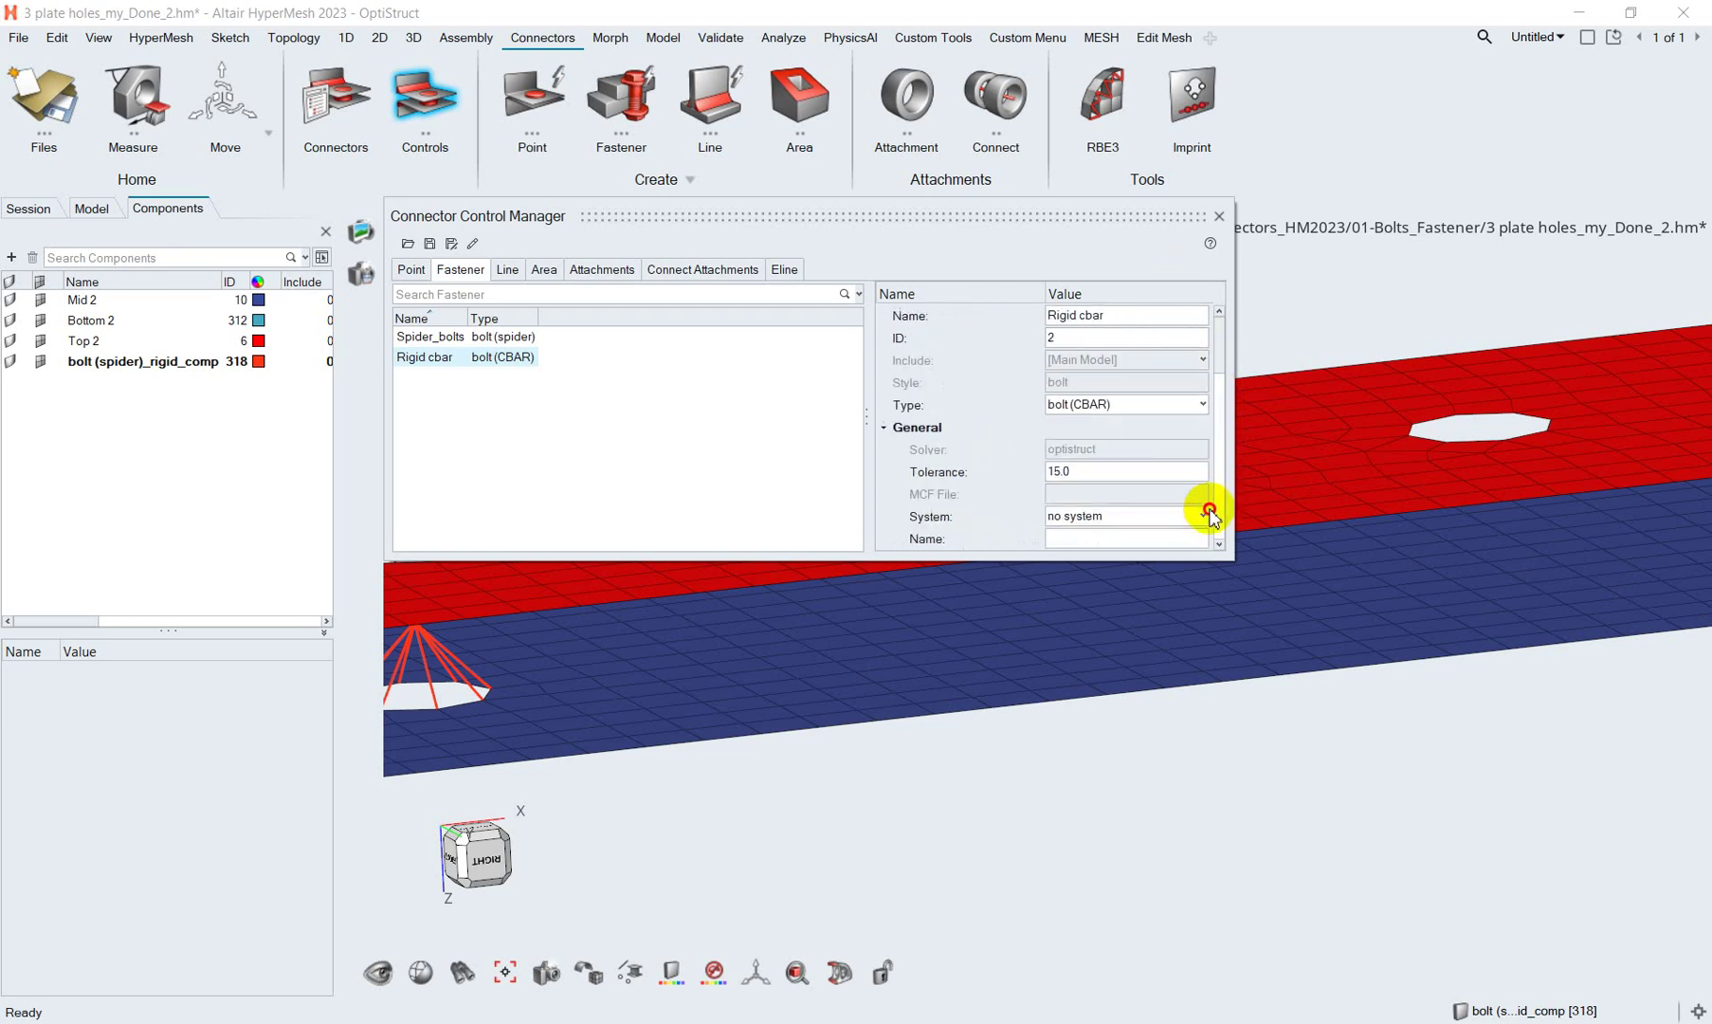
Create a bolt at the second hole's centre node with the current control.
{"action": "left_click", "coordinate": [1218, 216]}
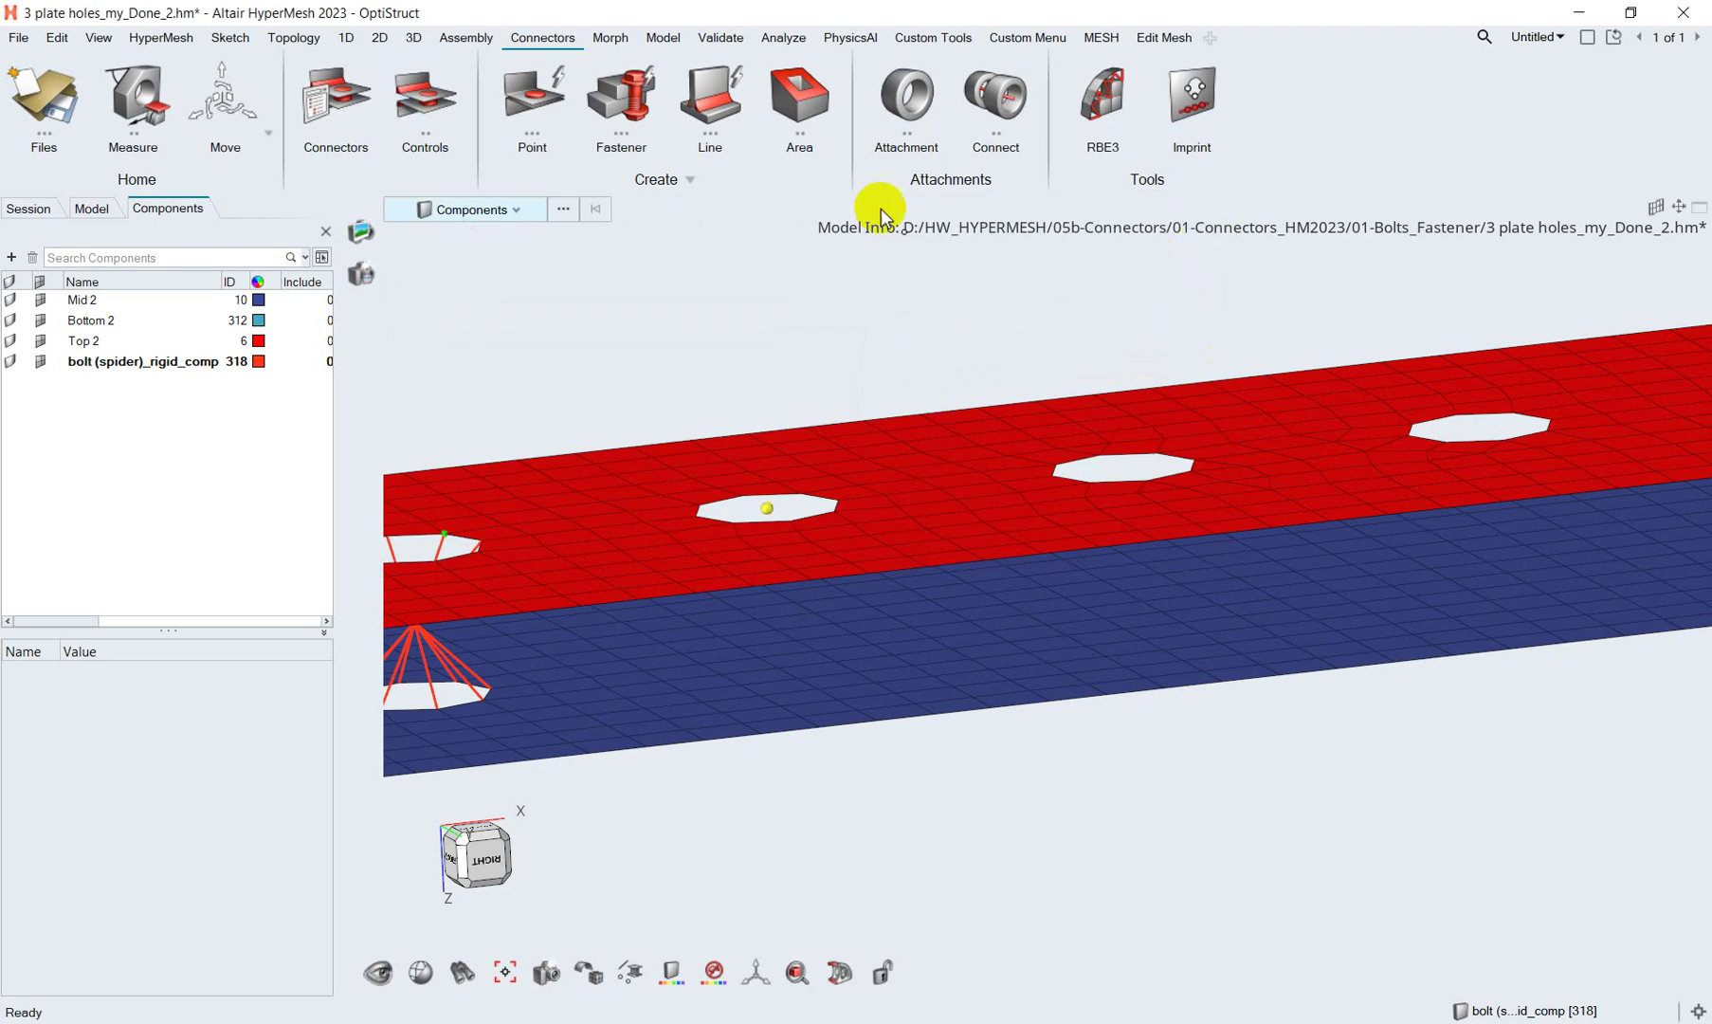
{"action": "left_click", "coordinate": [637, 112]}
{"action": "left_click_drag", "start_coordinate": [790, 467], "coordinate": [961, 473], "text": "ctrl"}
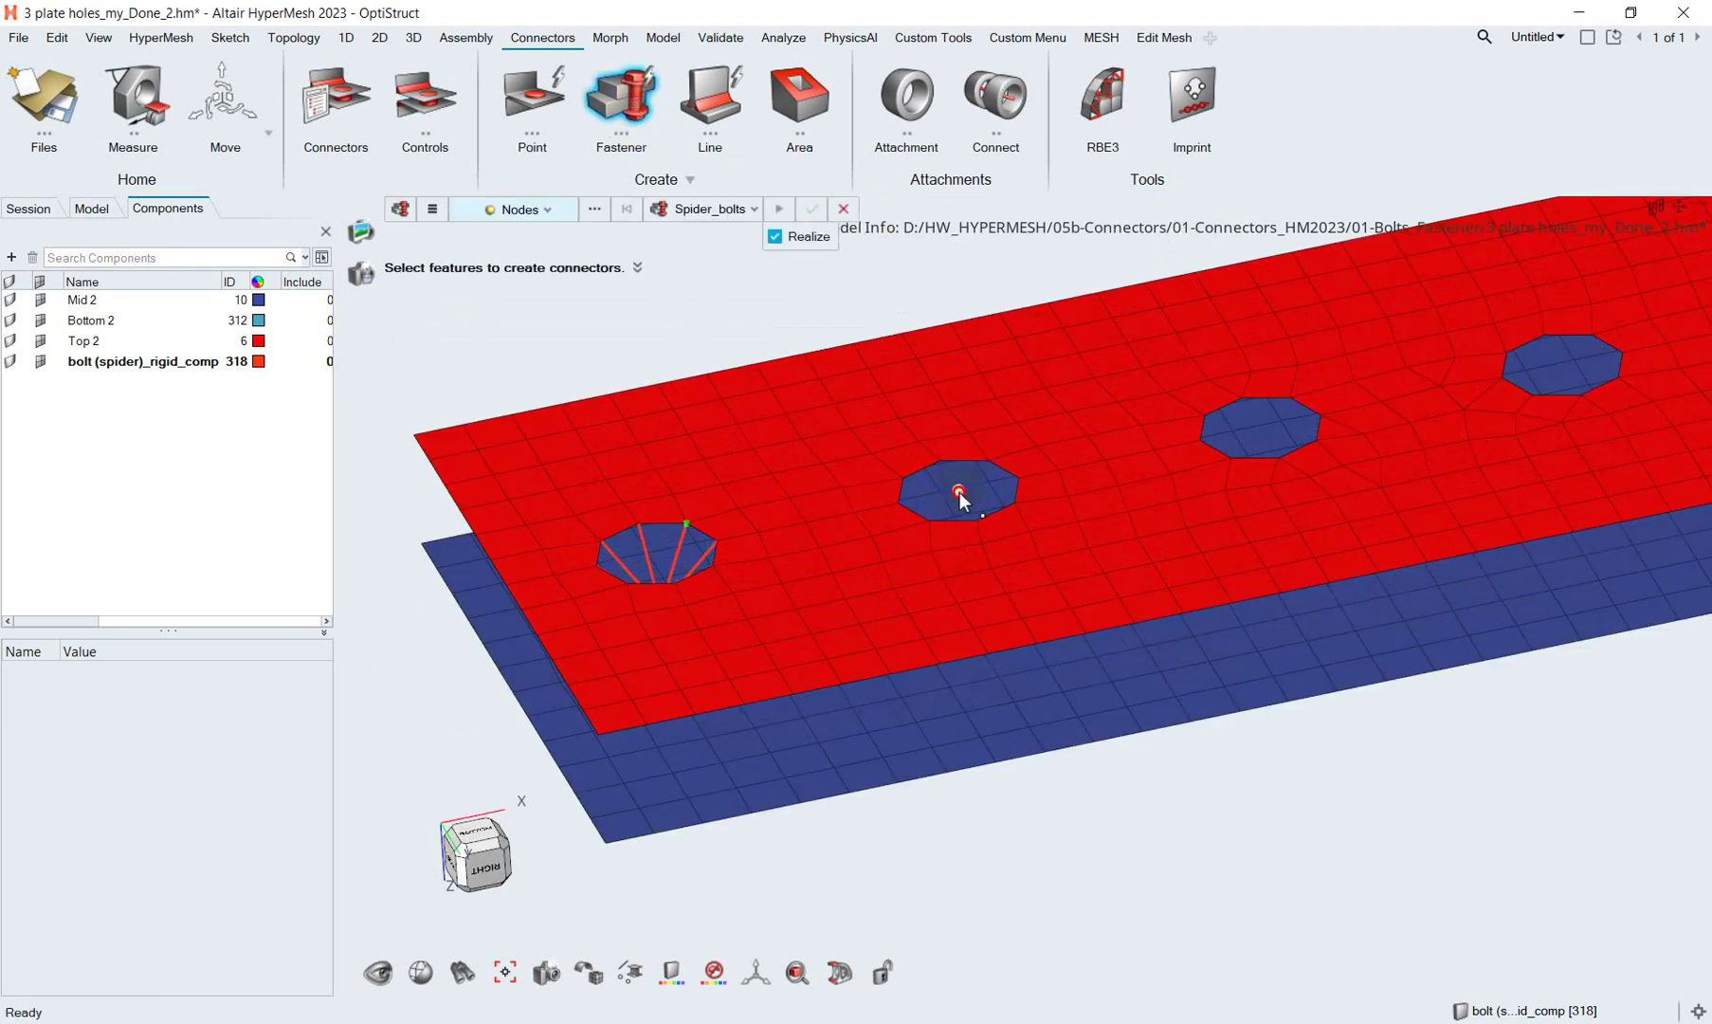
{"action": "left_click", "coordinate": [960, 485]}
{"action": "mouse_move", "coordinate": [990, 584]}
{"action": "left_mouse_down", "text": "ctrl"}
{"action": "mouse_move", "coordinate": [1005, 554]}
{"action": "mouse_move", "coordinate": [987, 544]}
{"action": "left_mouse_up", "text": "ctrl"}
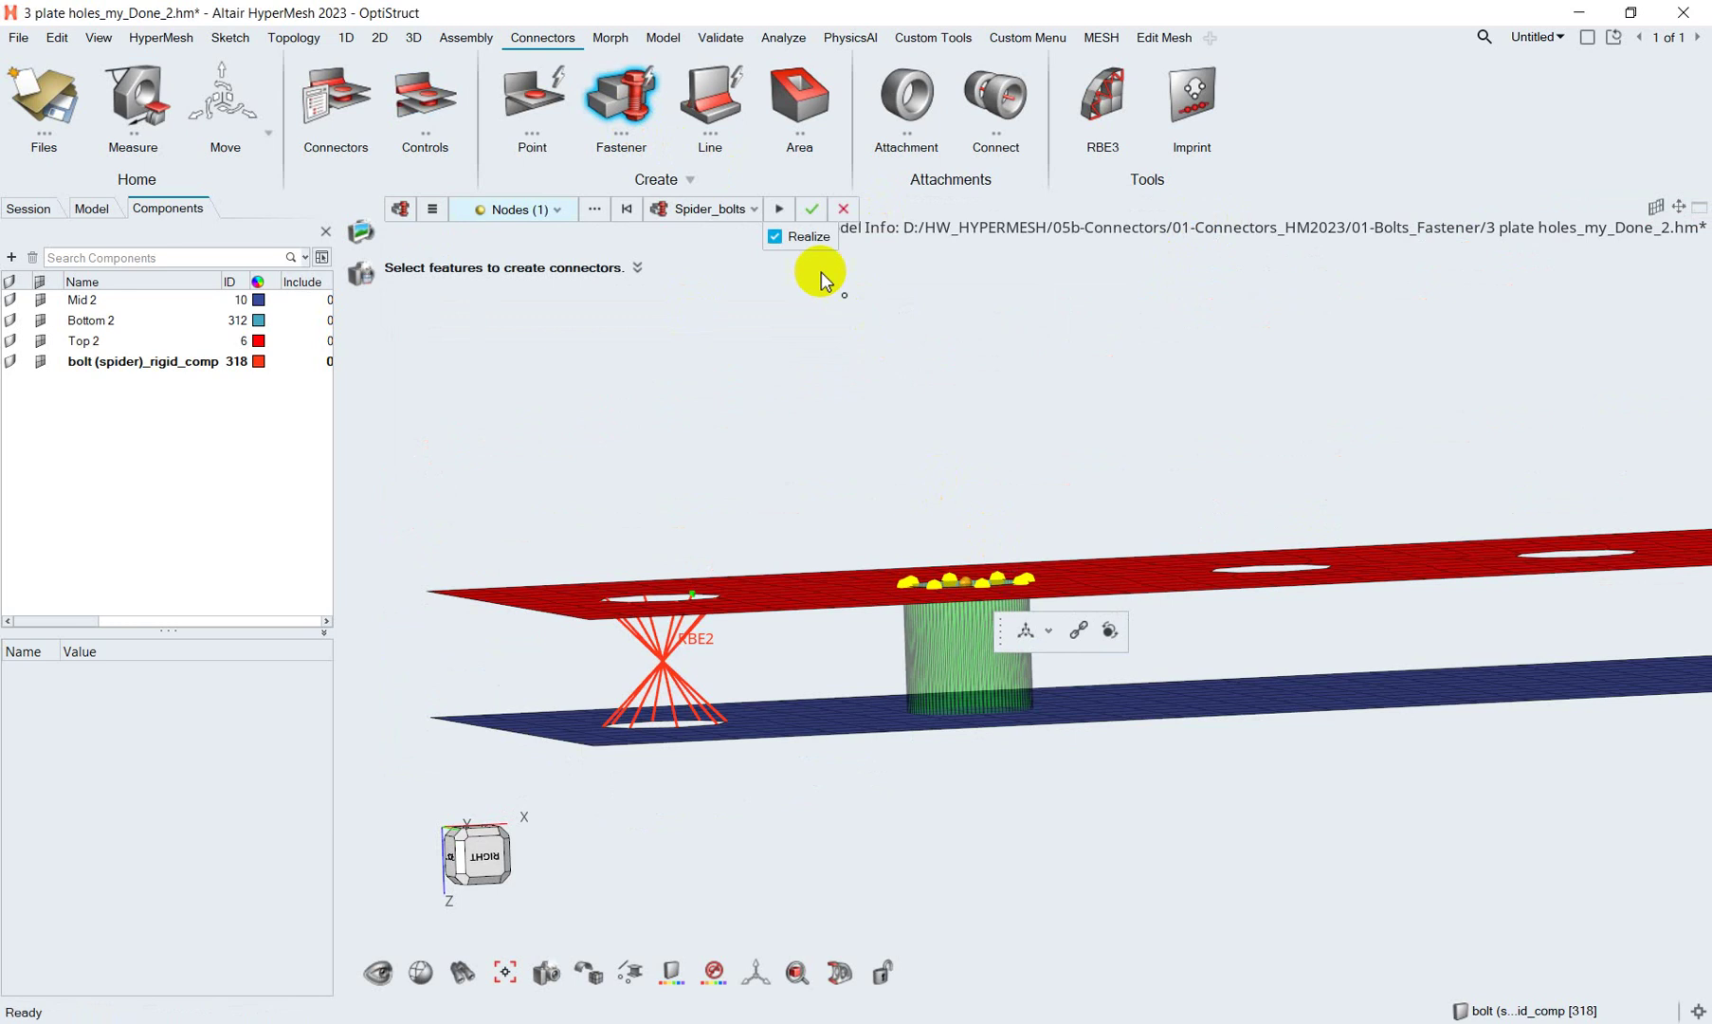
{"action": "left_click", "coordinate": [782, 210]}
{"action": "mouse_move", "coordinate": [1023, 466]}
{"action": "left_mouse_down", "text": "ctrl"}
{"action": "mouse_move", "coordinate": [995, 540]}
{"action": "mouse_move", "coordinate": [967, 528]}
{"action": "left_mouse_up", "text": "ctrl"}
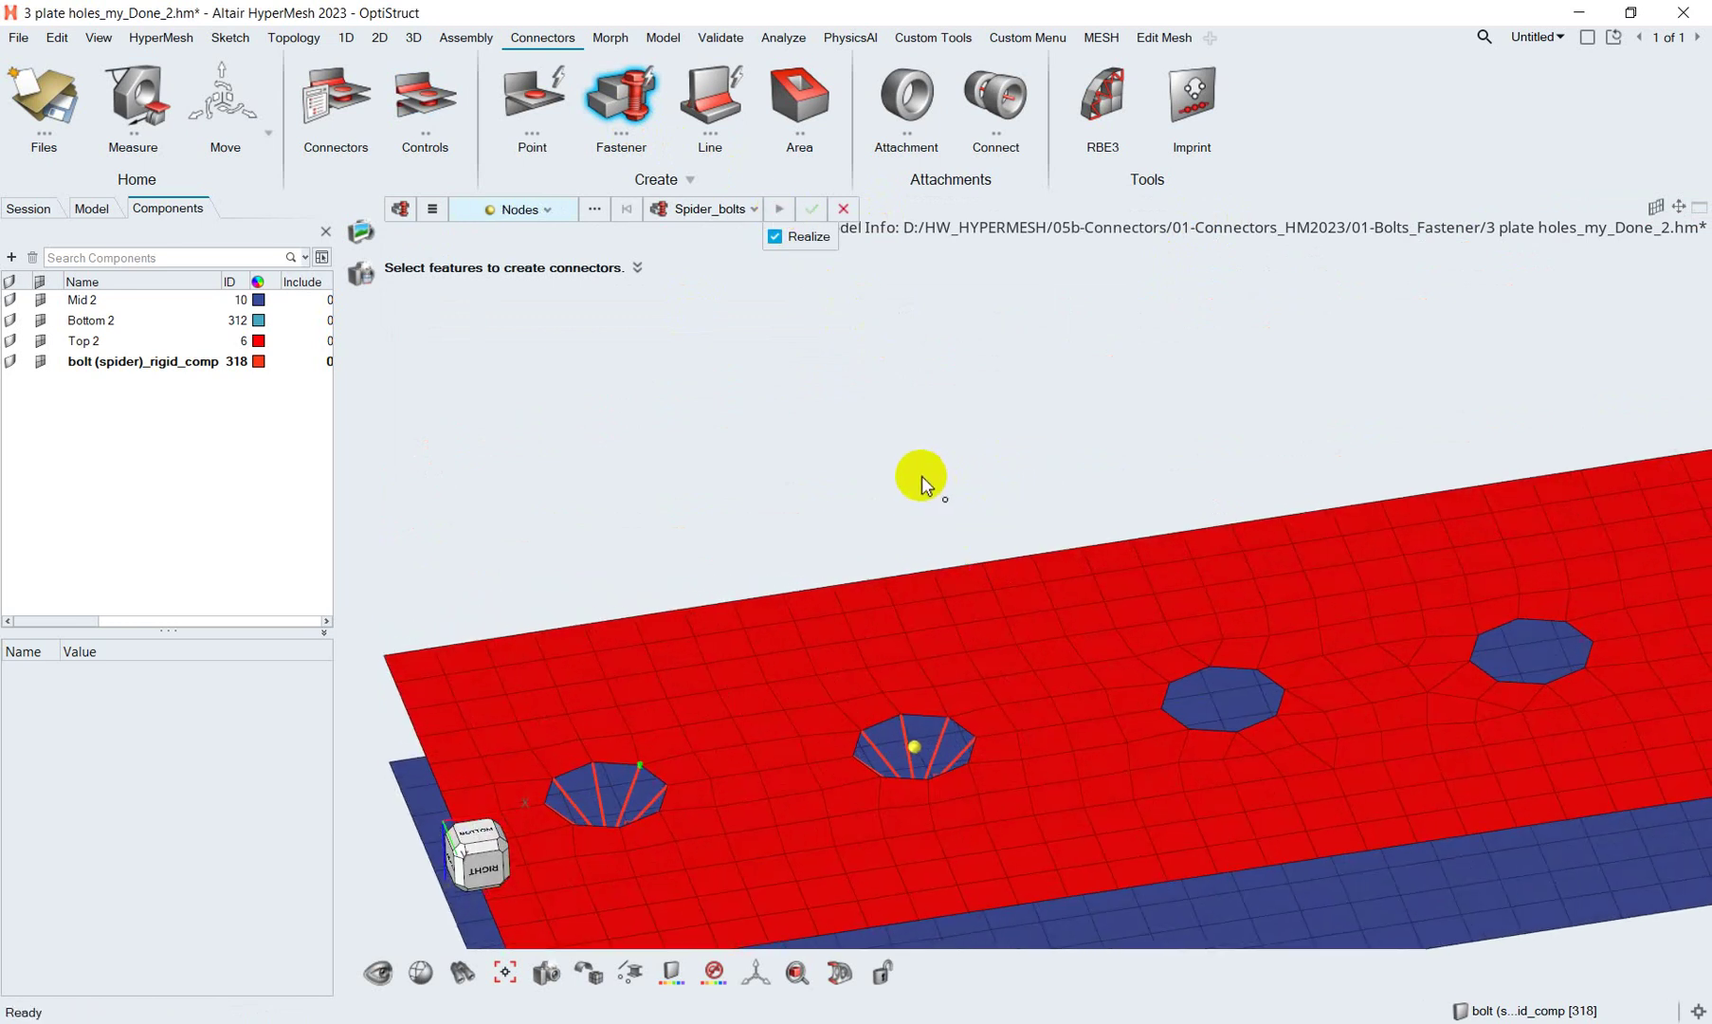
Switch to the Rigid cbar control and realize a bolt at the second hole's centre node.
{"action": "left_click", "coordinate": [732, 210]}
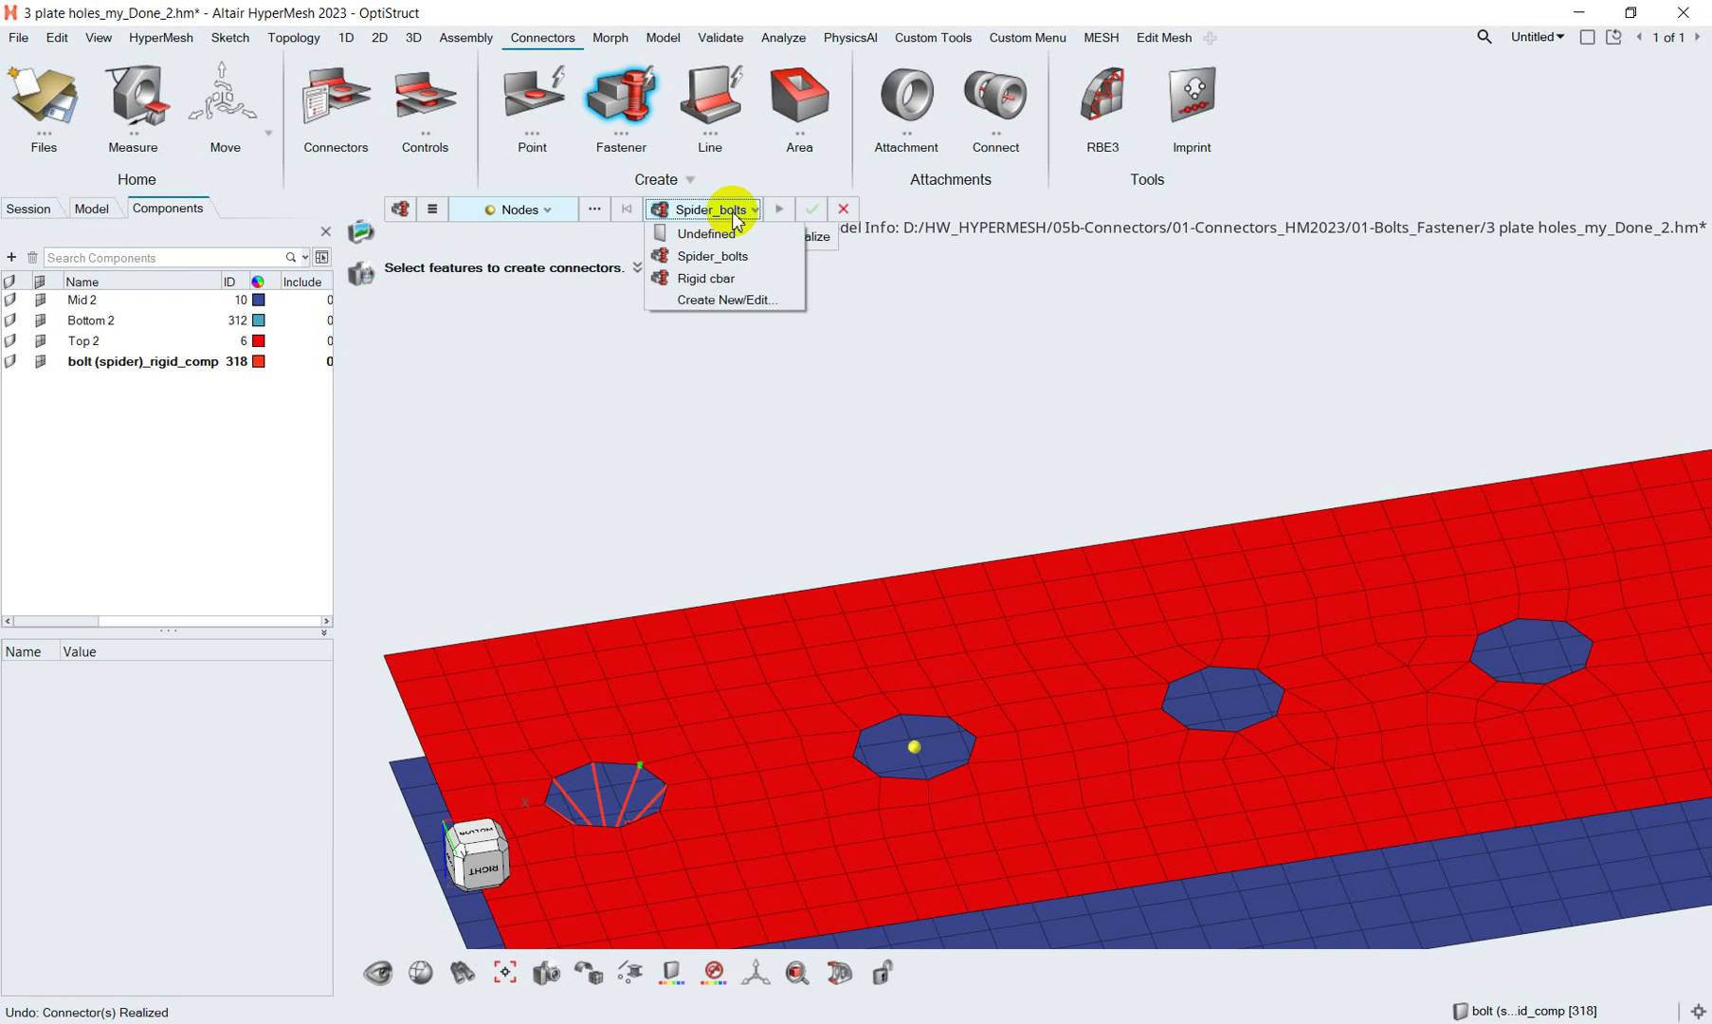
{"action": "left_click", "coordinate": [730, 281]}
{"action": "right_click_drag", "start_coordinate": [936, 580], "coordinate": [671, 351], "text": "ctrl"}
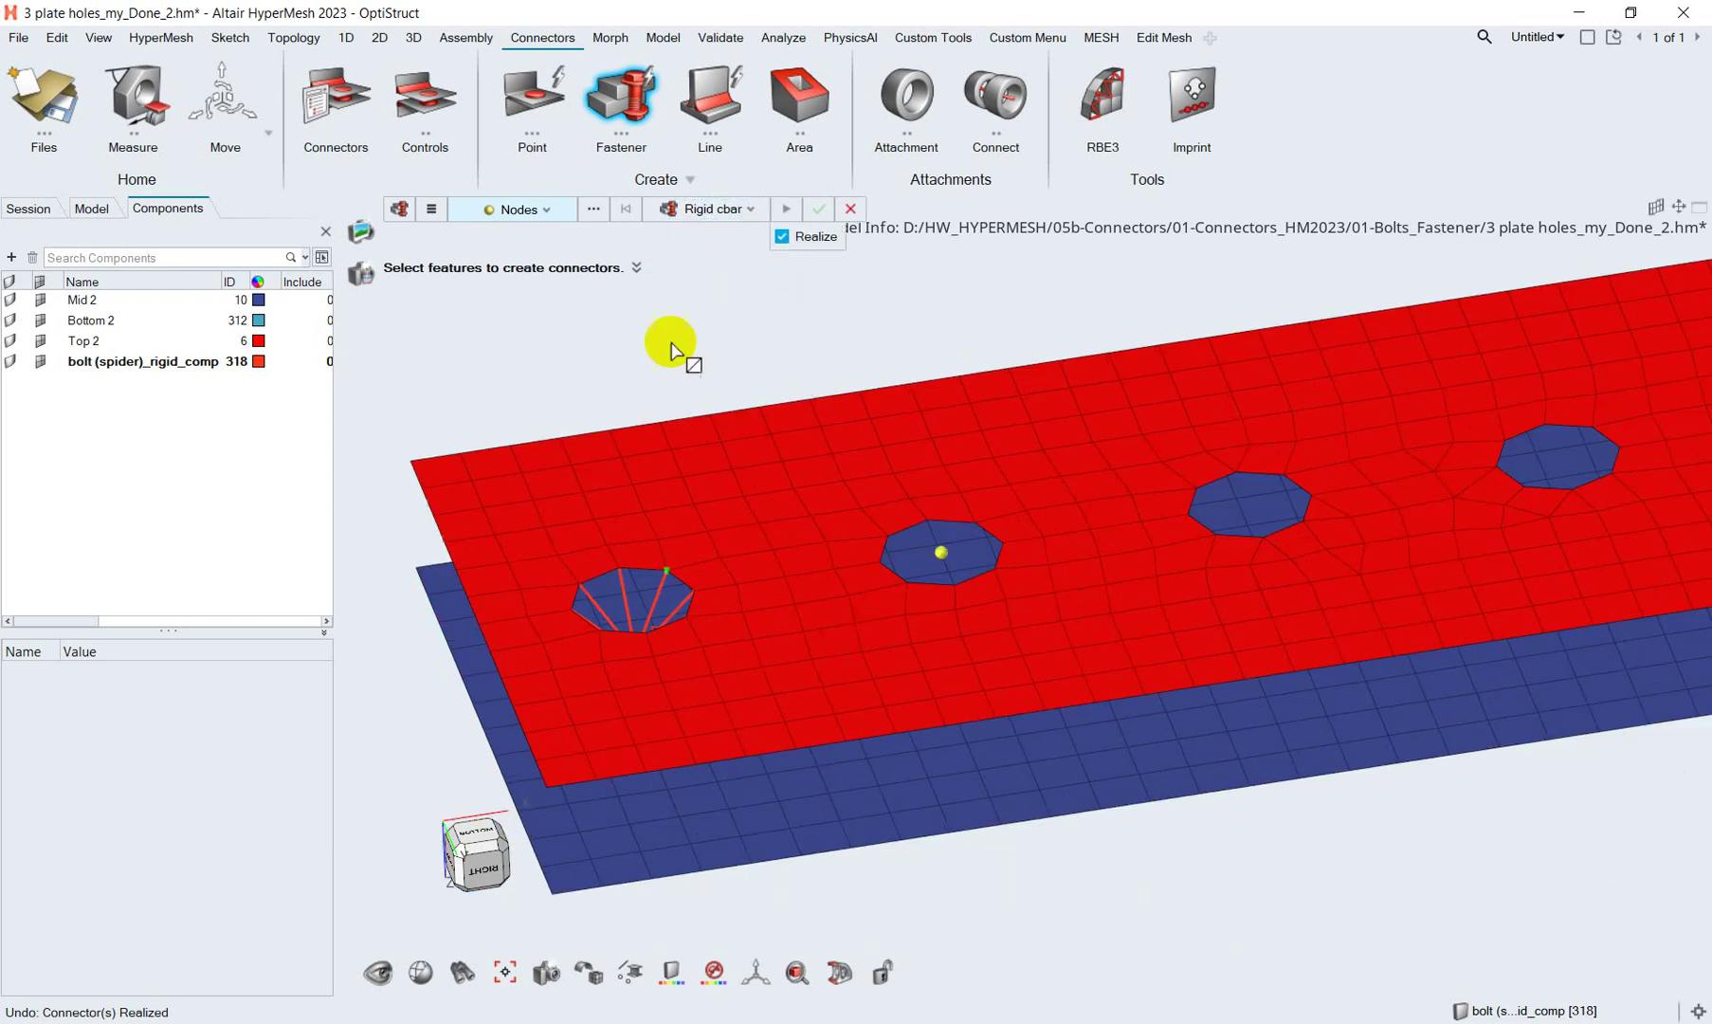
{"action": "left_click", "coordinate": [543, 233]}
{"action": "left_click", "coordinate": [939, 550]}
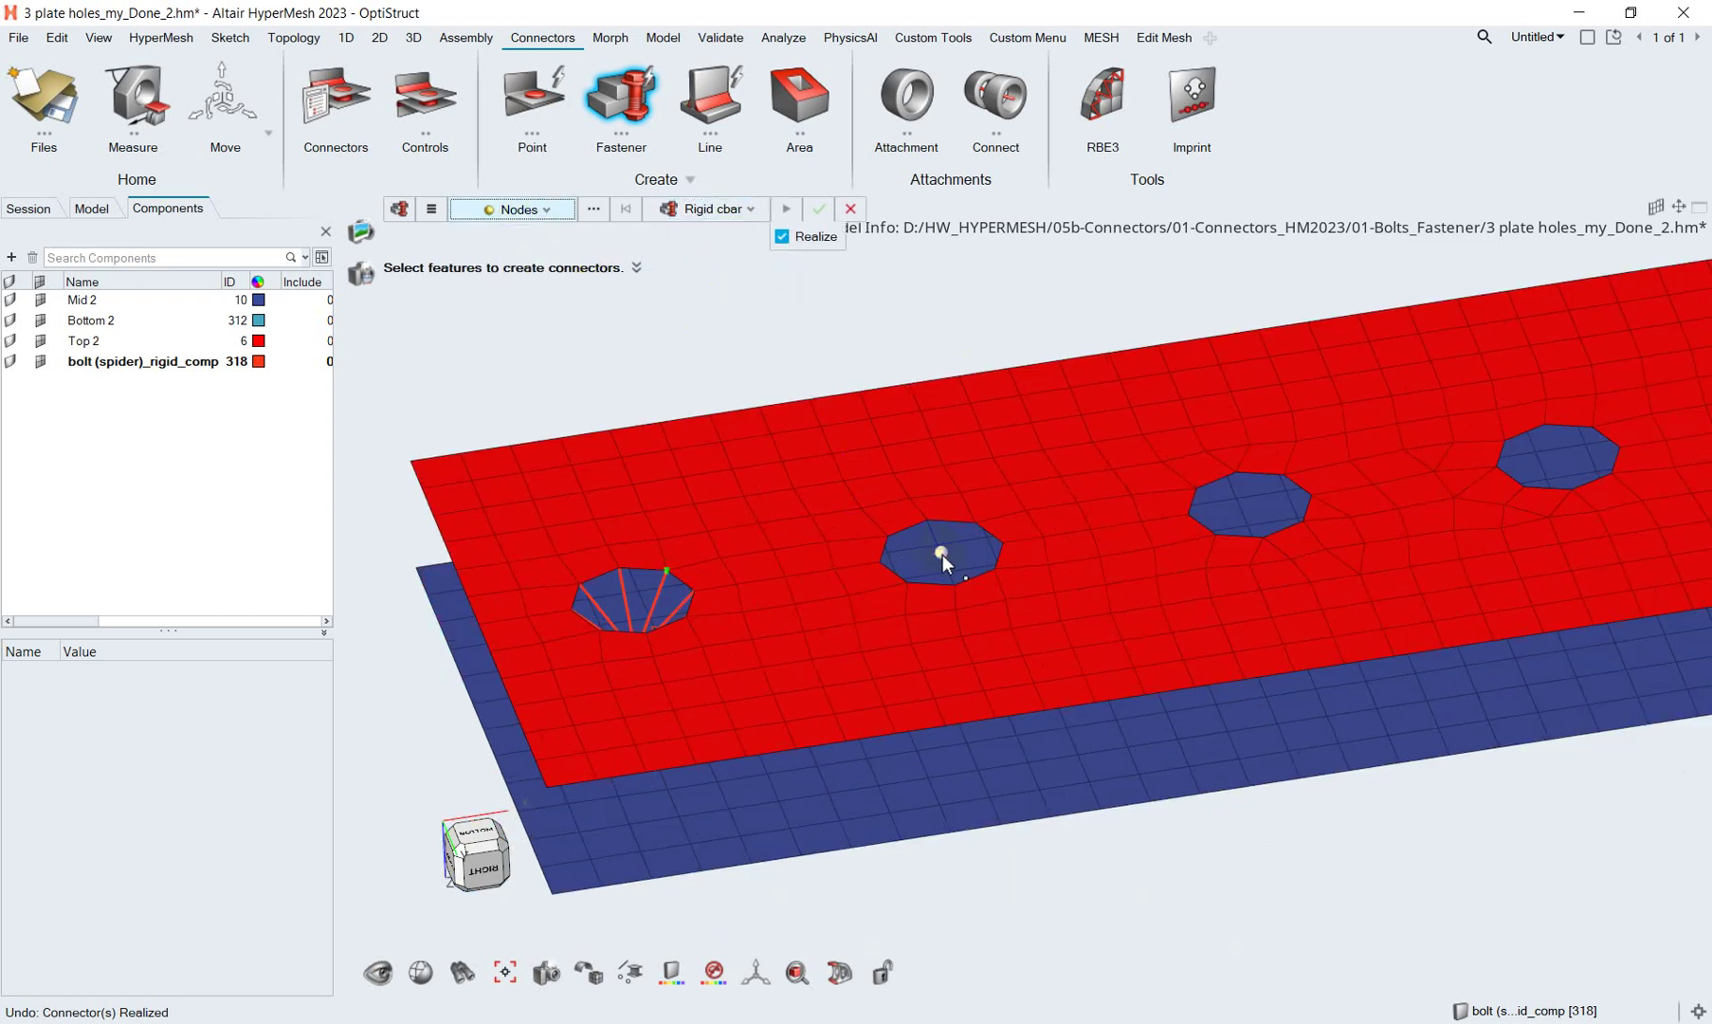
{"action": "left_click", "coordinate": [943, 555]}
{"action": "left_click_drag", "start_coordinate": [1024, 680], "coordinate": [1031, 619], "text": "ctrl"}
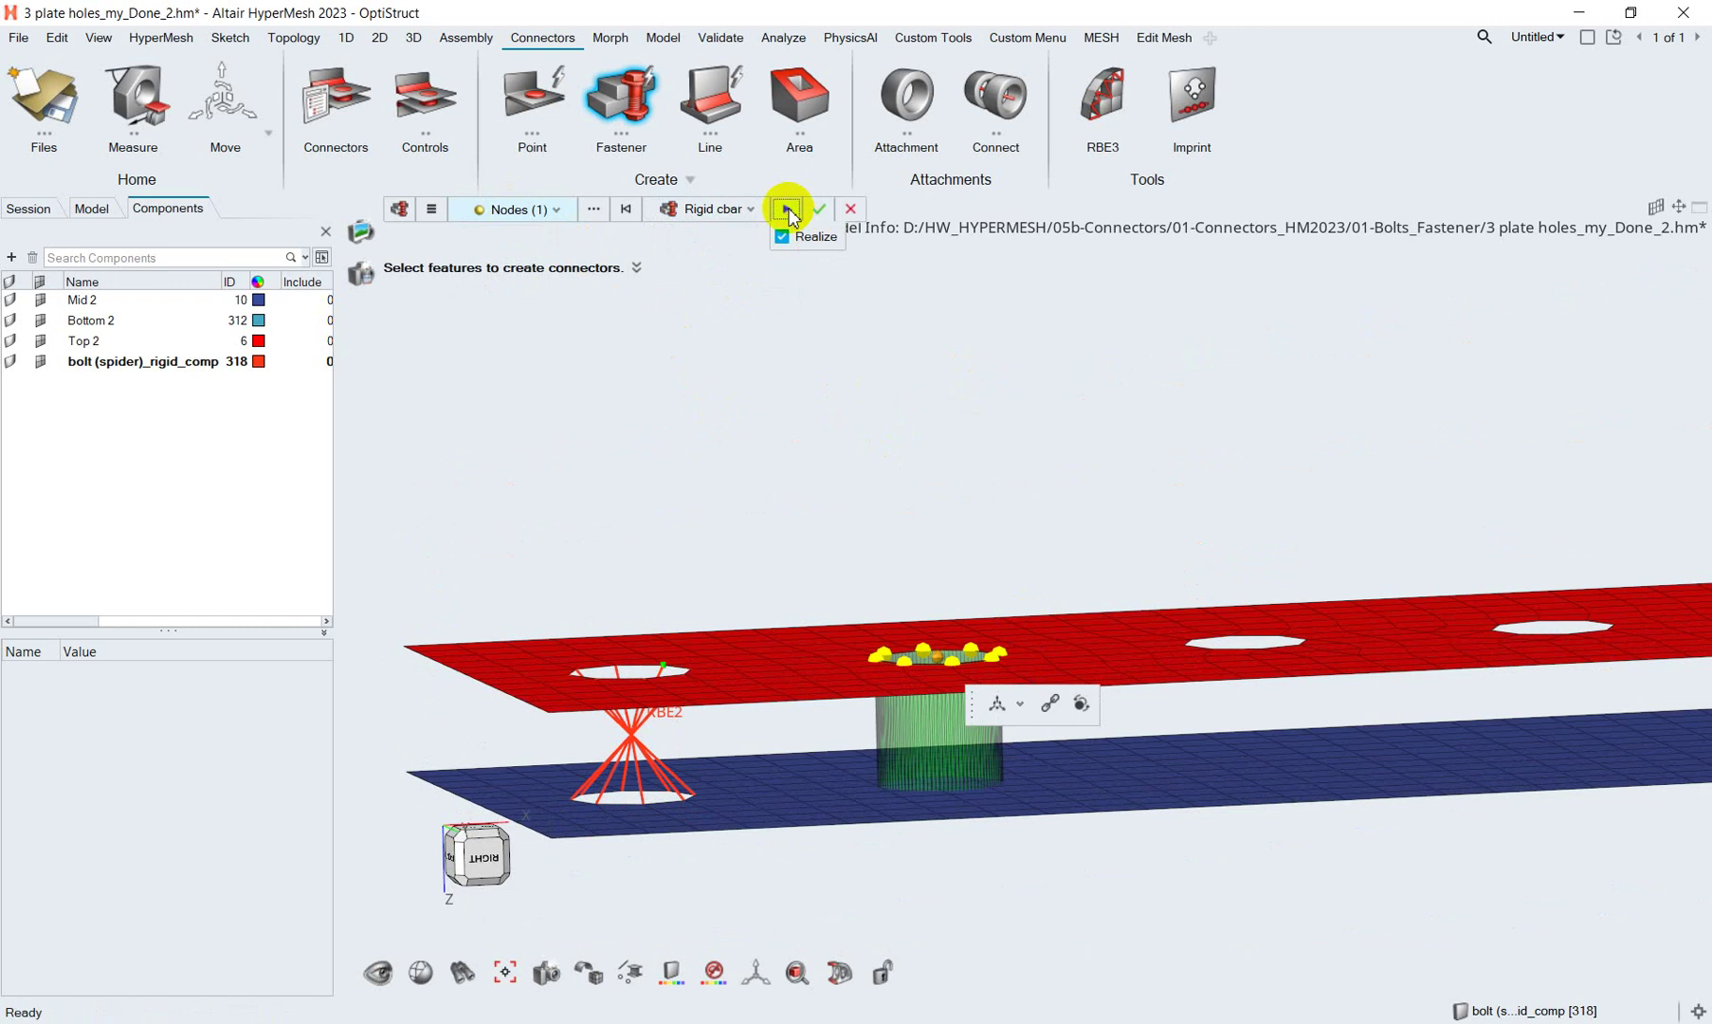
{"action": "left_click", "coordinate": [788, 209]}
{"action": "scroll", "coordinate": [986, 644], "scroll_direction": "up", "scroll_amount": 1}
{"action": "scroll", "coordinate": [948, 687], "scroll_direction": "up", "scroll_amount": 1}
{"action": "scroll", "coordinate": [971, 658], "scroll_direction": "up", "scroll_amount": 1}
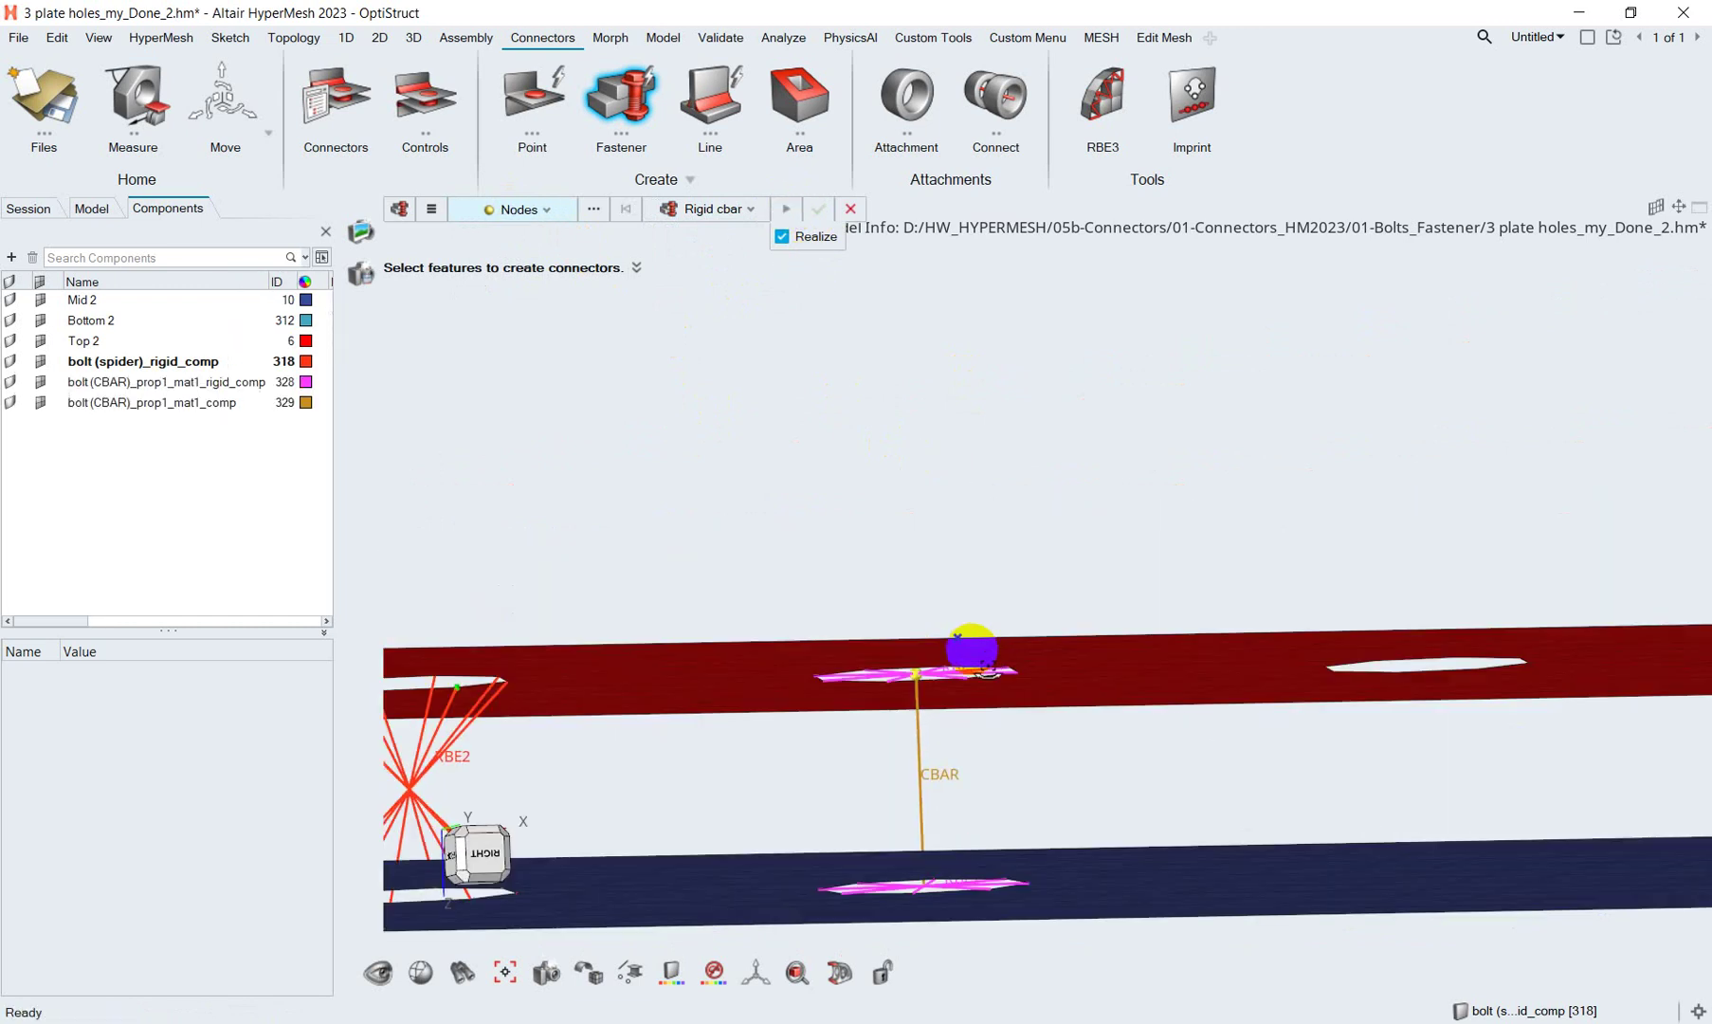
{"action": "left_click_drag", "start_coordinate": [985, 673], "coordinate": [875, 576], "text": "ctrl"}
Display the fastener connectors as 3-D cylinders.
{"action": "left_click", "coordinate": [633, 975]}
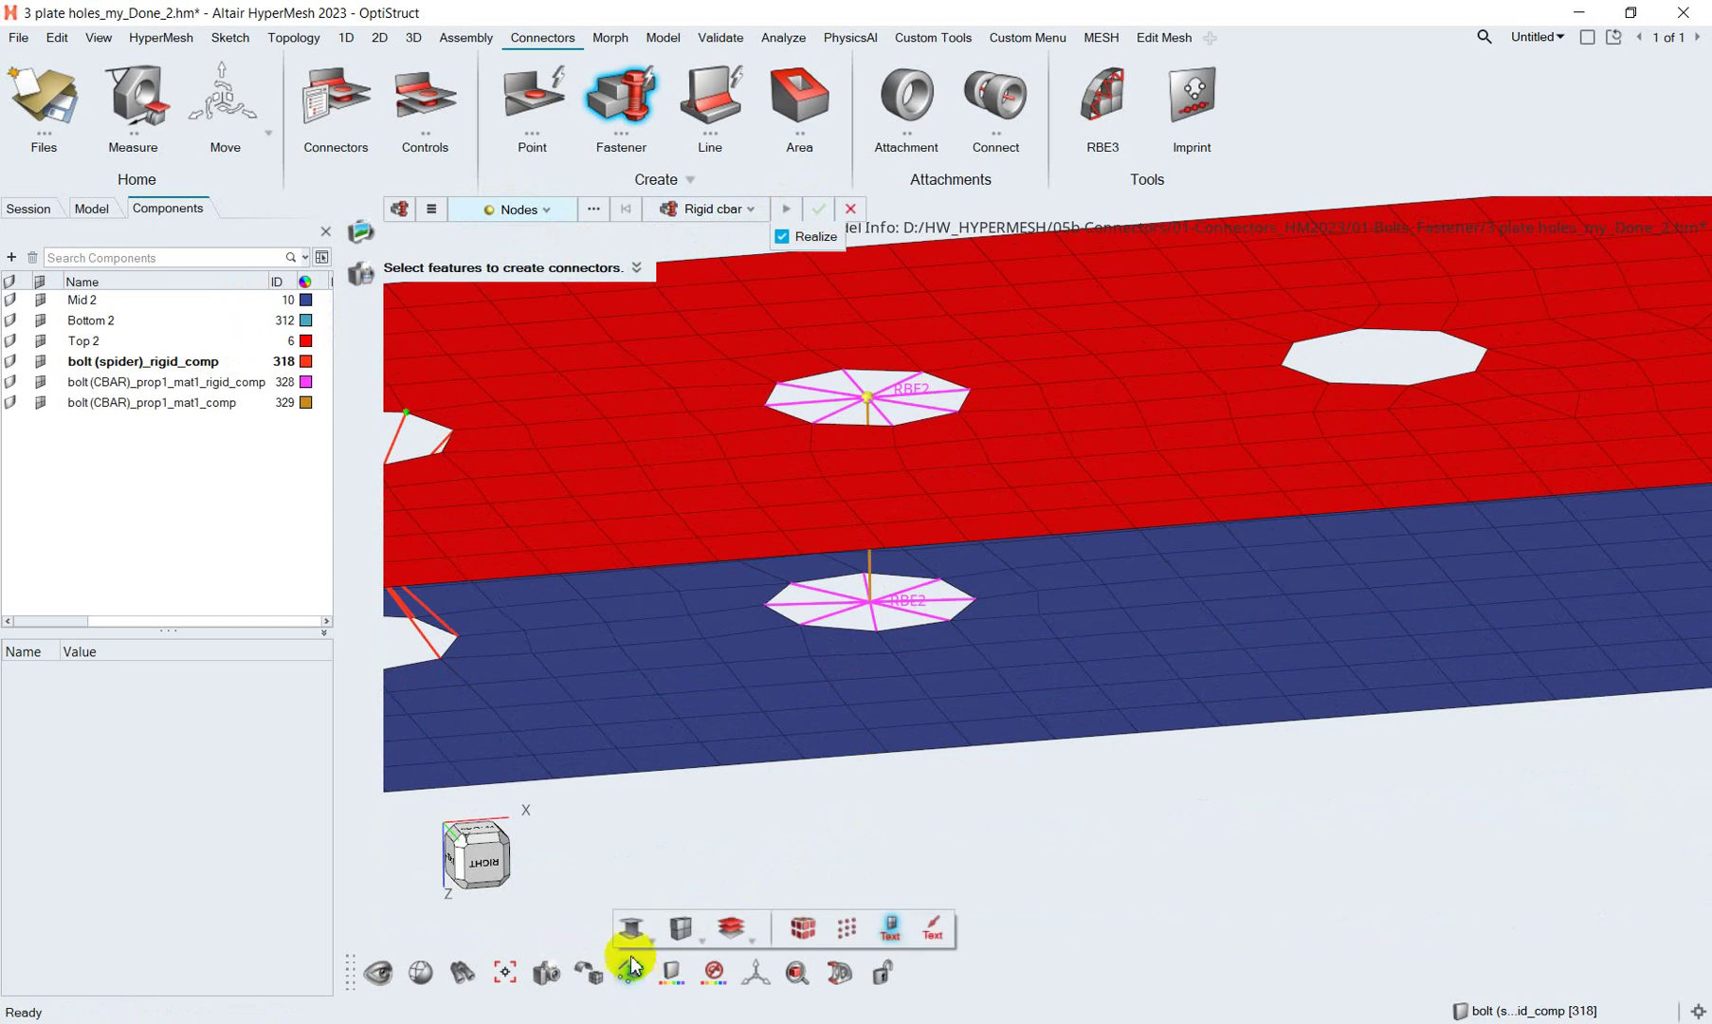
{"action": "left_click", "coordinate": [626, 938]}
{"action": "mouse_move", "coordinate": [893, 663]}
{"action": "left_mouse_down", "text": "ctrl"}
{"action": "mouse_move", "coordinate": [950, 703]}
{"action": "mouse_move", "coordinate": [953, 668]}
{"action": "mouse_move", "coordinate": [932, 675]}
{"action": "mouse_move", "coordinate": [1012, 657]}
{"action": "mouse_move", "coordinate": [994, 730]}
{"action": "mouse_move", "coordinate": [1130, 738]}
{"action": "mouse_move", "coordinate": [814, 650]}
{"action": "mouse_move", "coordinate": [814, 585]}
{"action": "mouse_move", "coordinate": [1119, 685]}
{"action": "mouse_move", "coordinate": [1172, 651]}
{"action": "left_mouse_up", "text": "ctrl"}
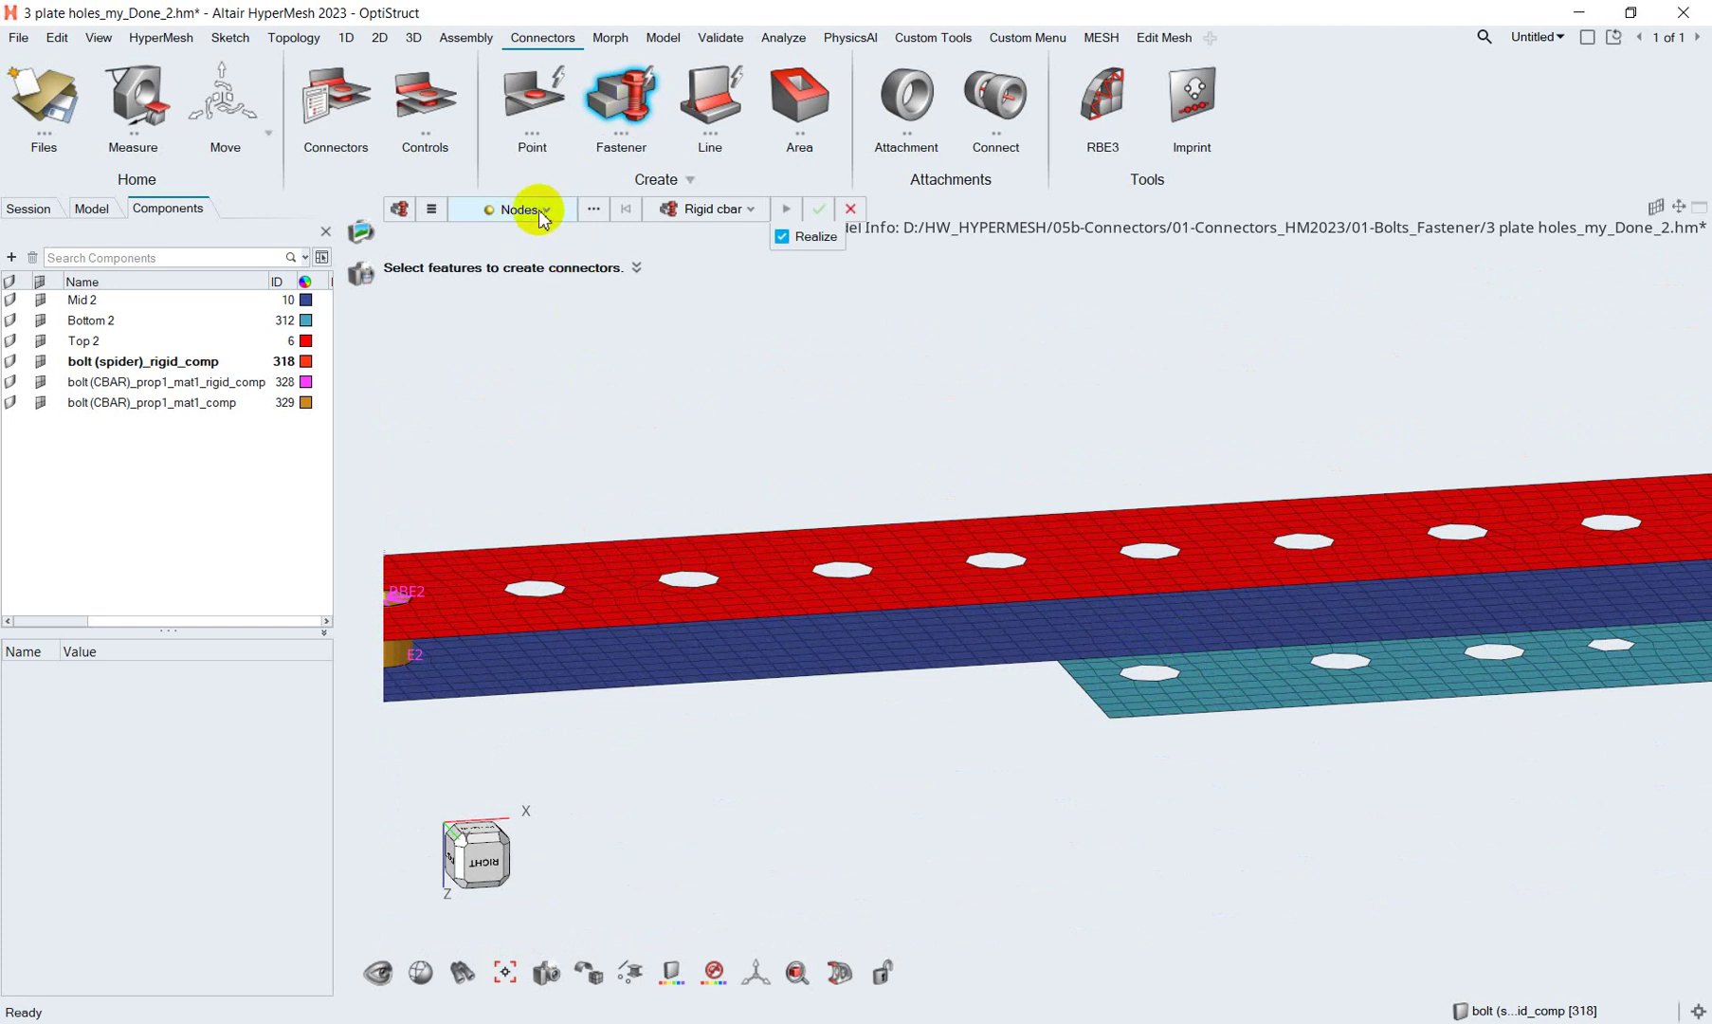
Place a trial bolt at a hole, then exit the Fastener tool to discard it.
{"action": "left_click_drag", "start_coordinate": [1112, 596], "coordinate": [1119, 629], "text": "ctrl"}
{"action": "scroll", "coordinate": [1162, 557], "scroll_direction": "up", "scroll_amount": 3}
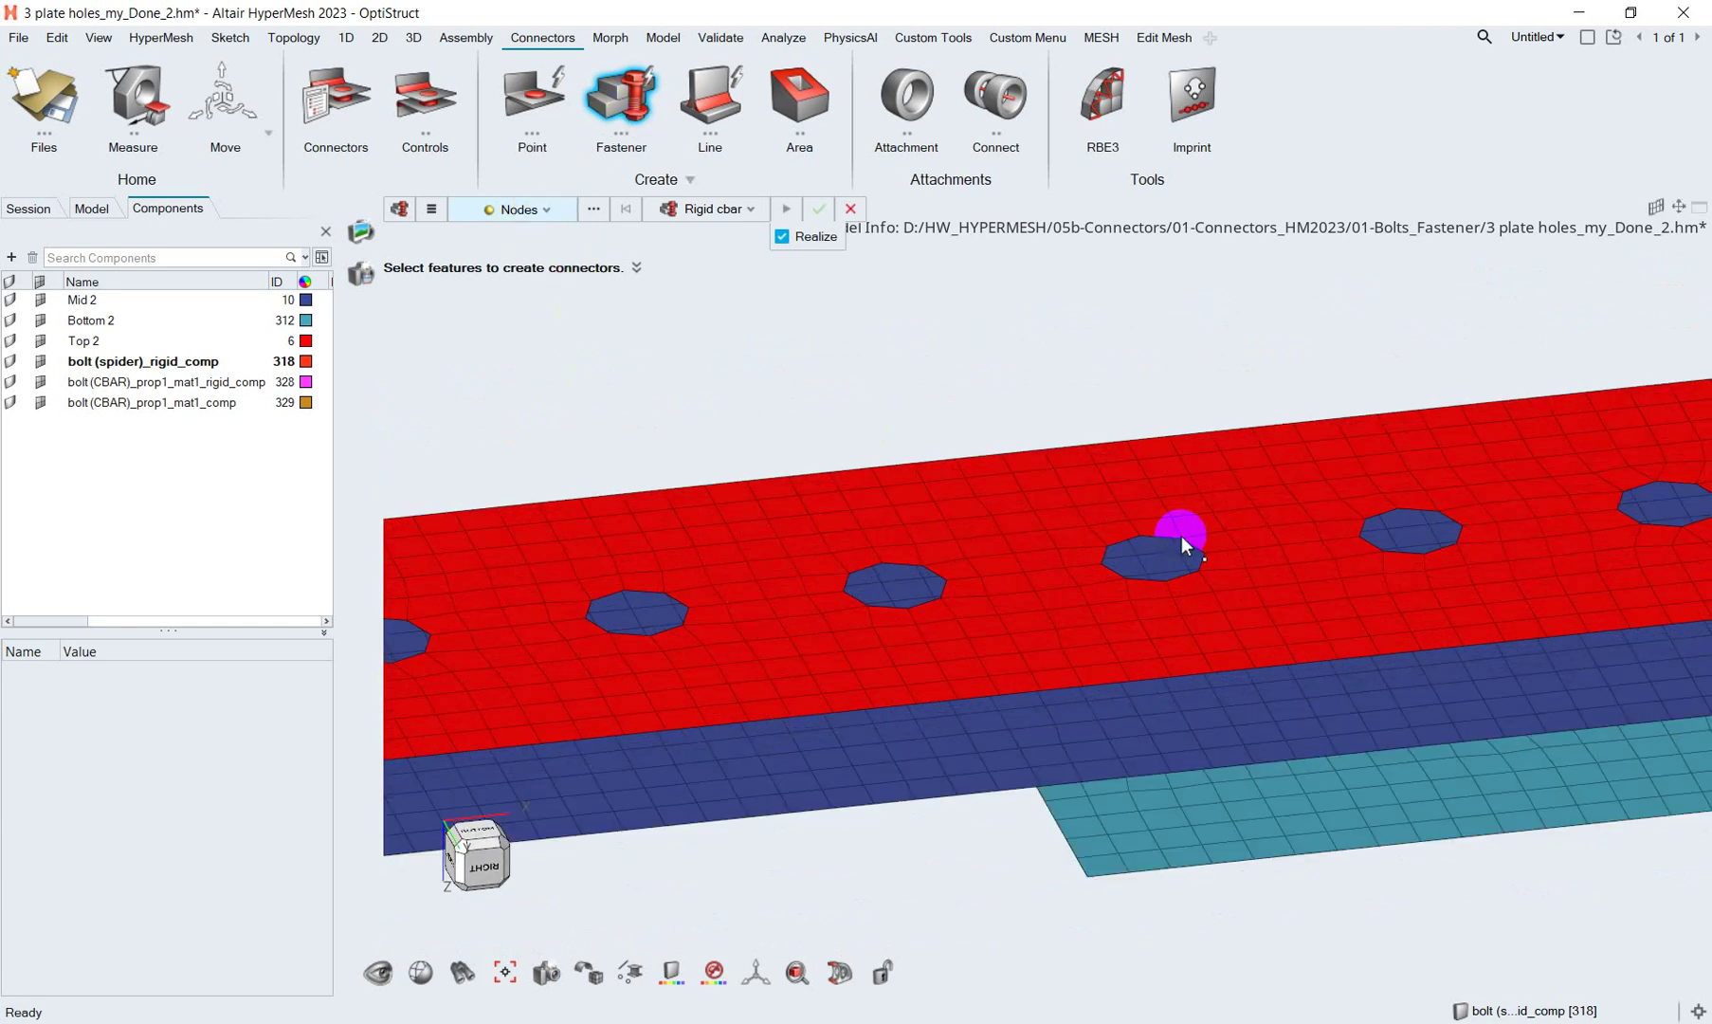
{"action": "left_click", "coordinate": [1181, 537]}
{"action": "mouse_move", "coordinate": [1146, 649]}
{"action": "left_mouse_down", "text": "ctrl"}
{"action": "mouse_move", "coordinate": [1145, 611]}
{"action": "mouse_move", "coordinate": [1158, 622]}
{"action": "mouse_move", "coordinate": [1138, 619]}
{"action": "left_mouse_up", "text": "ctrl"}
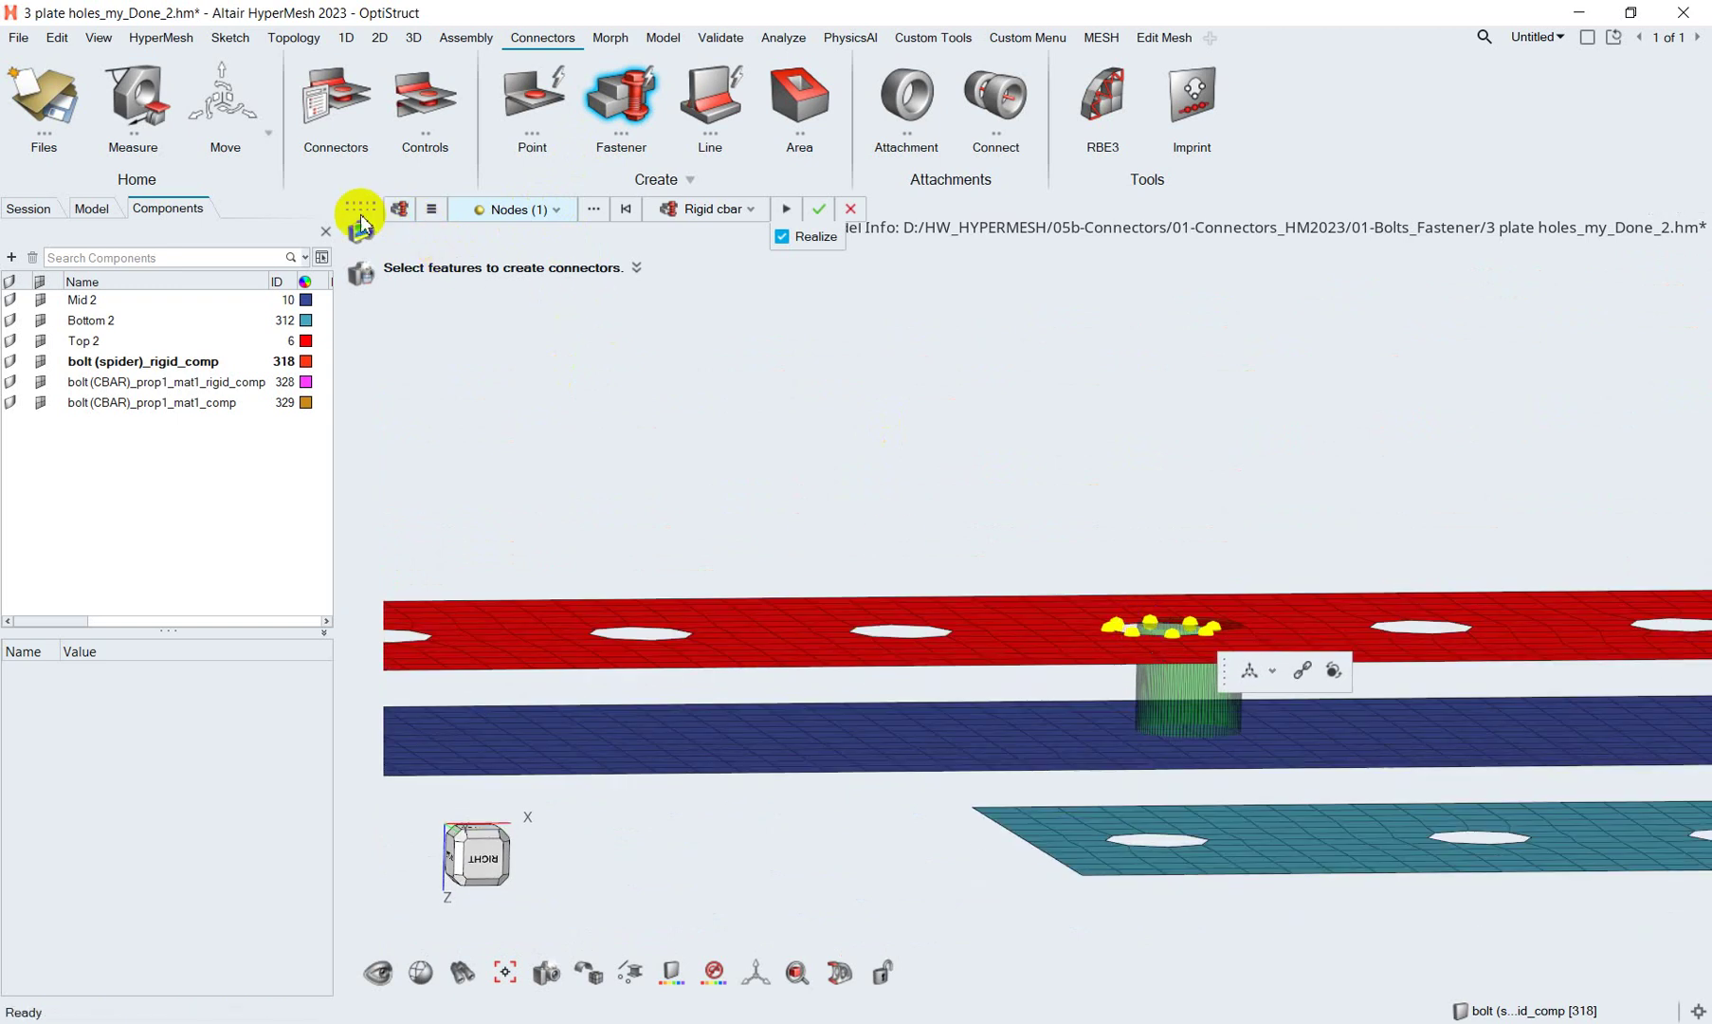
{"action": "left_click", "coordinate": [428, 114]}
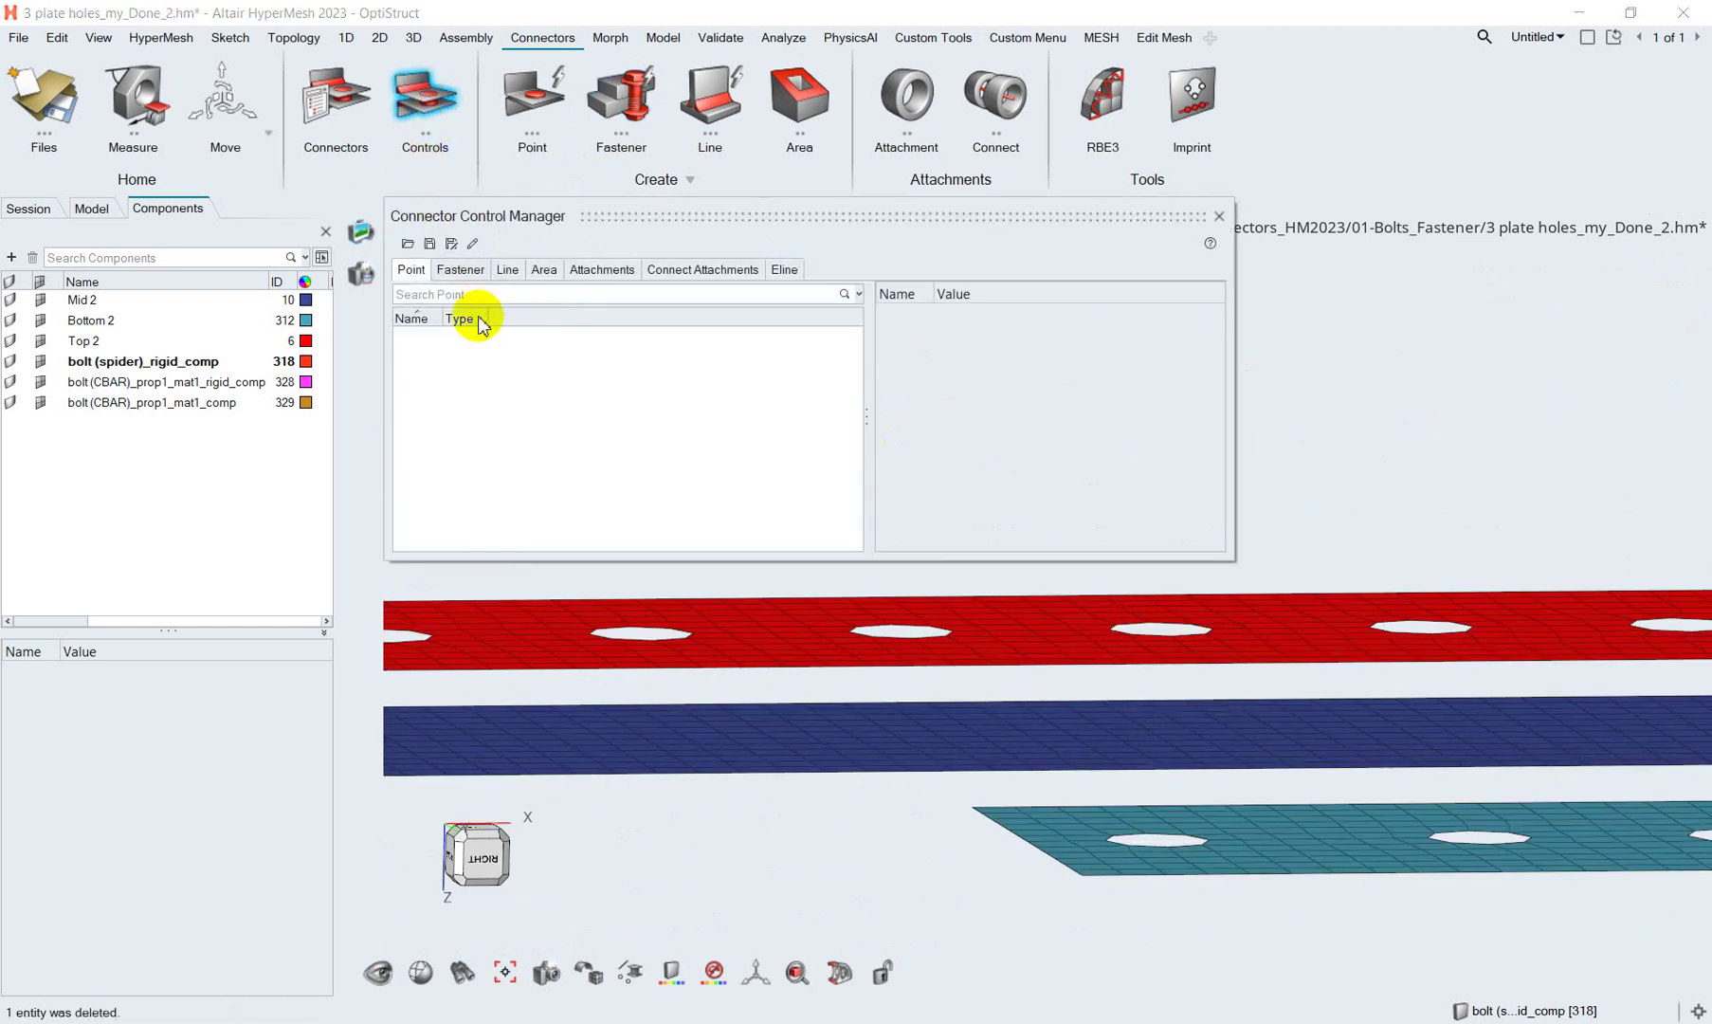
Raise the Spider_bolts fastener control's tolerance to 30.
{"action": "left_click", "coordinate": [464, 269]}
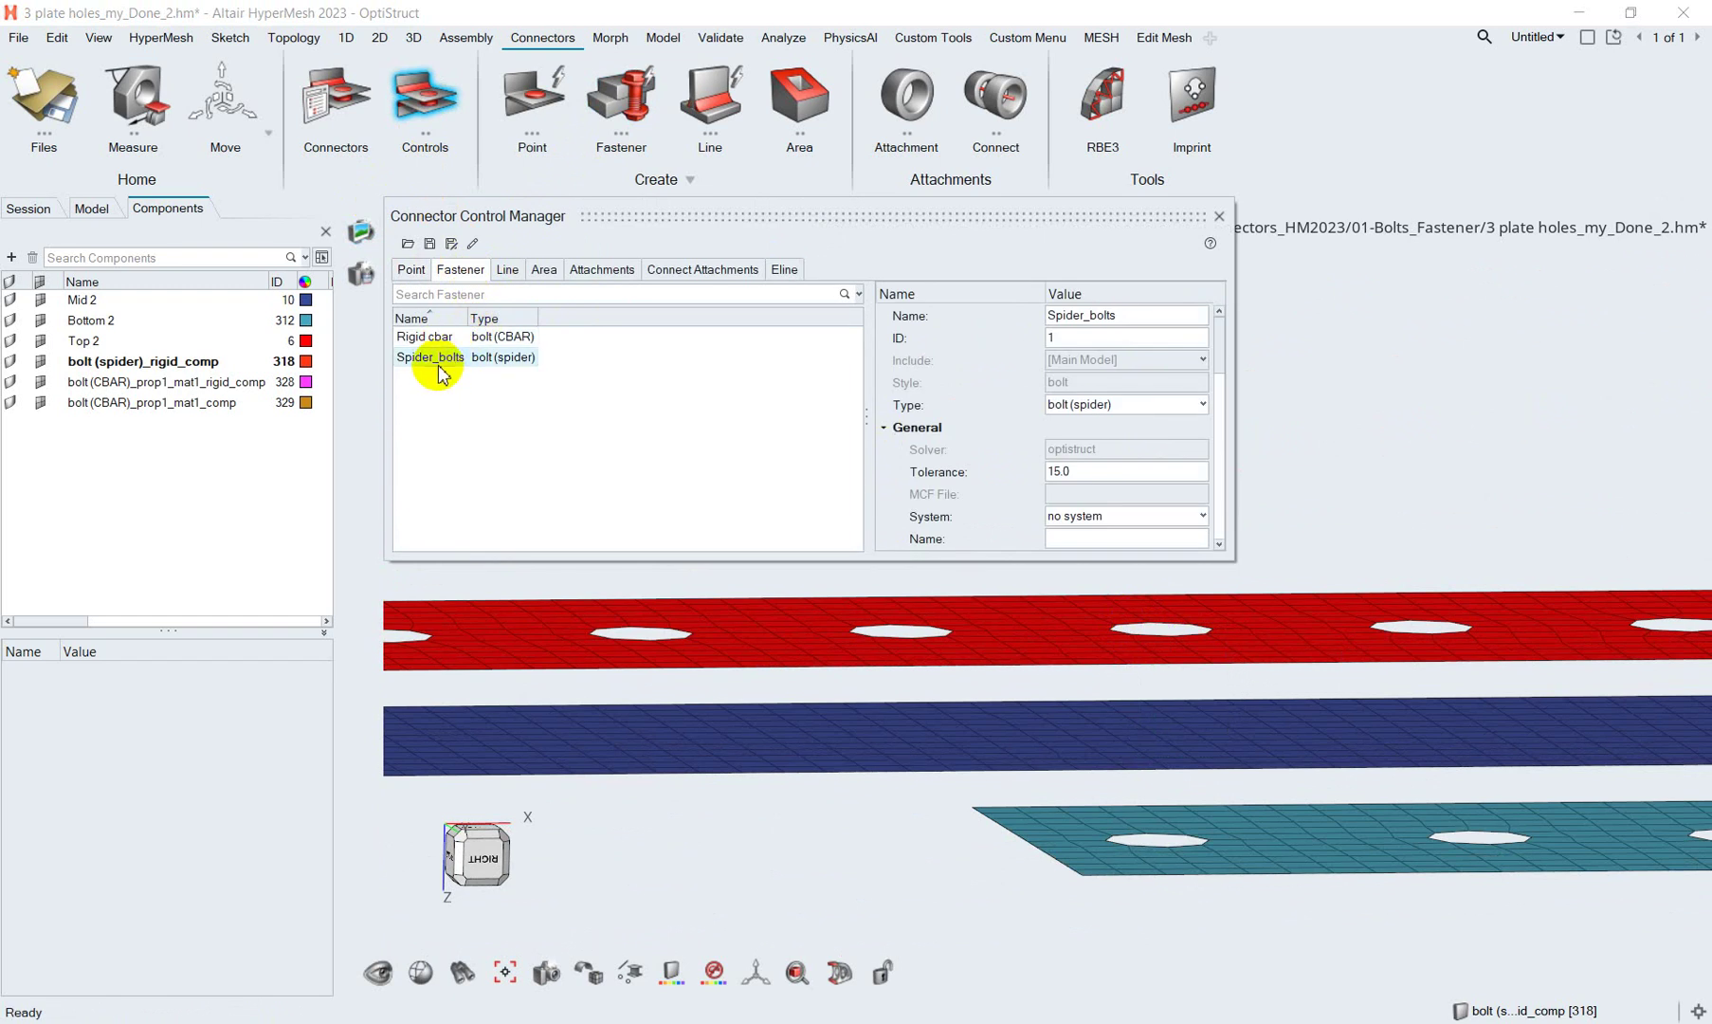
{"action": "left_click", "coordinate": [1099, 472]}
{"action": "type", "text": "30"}
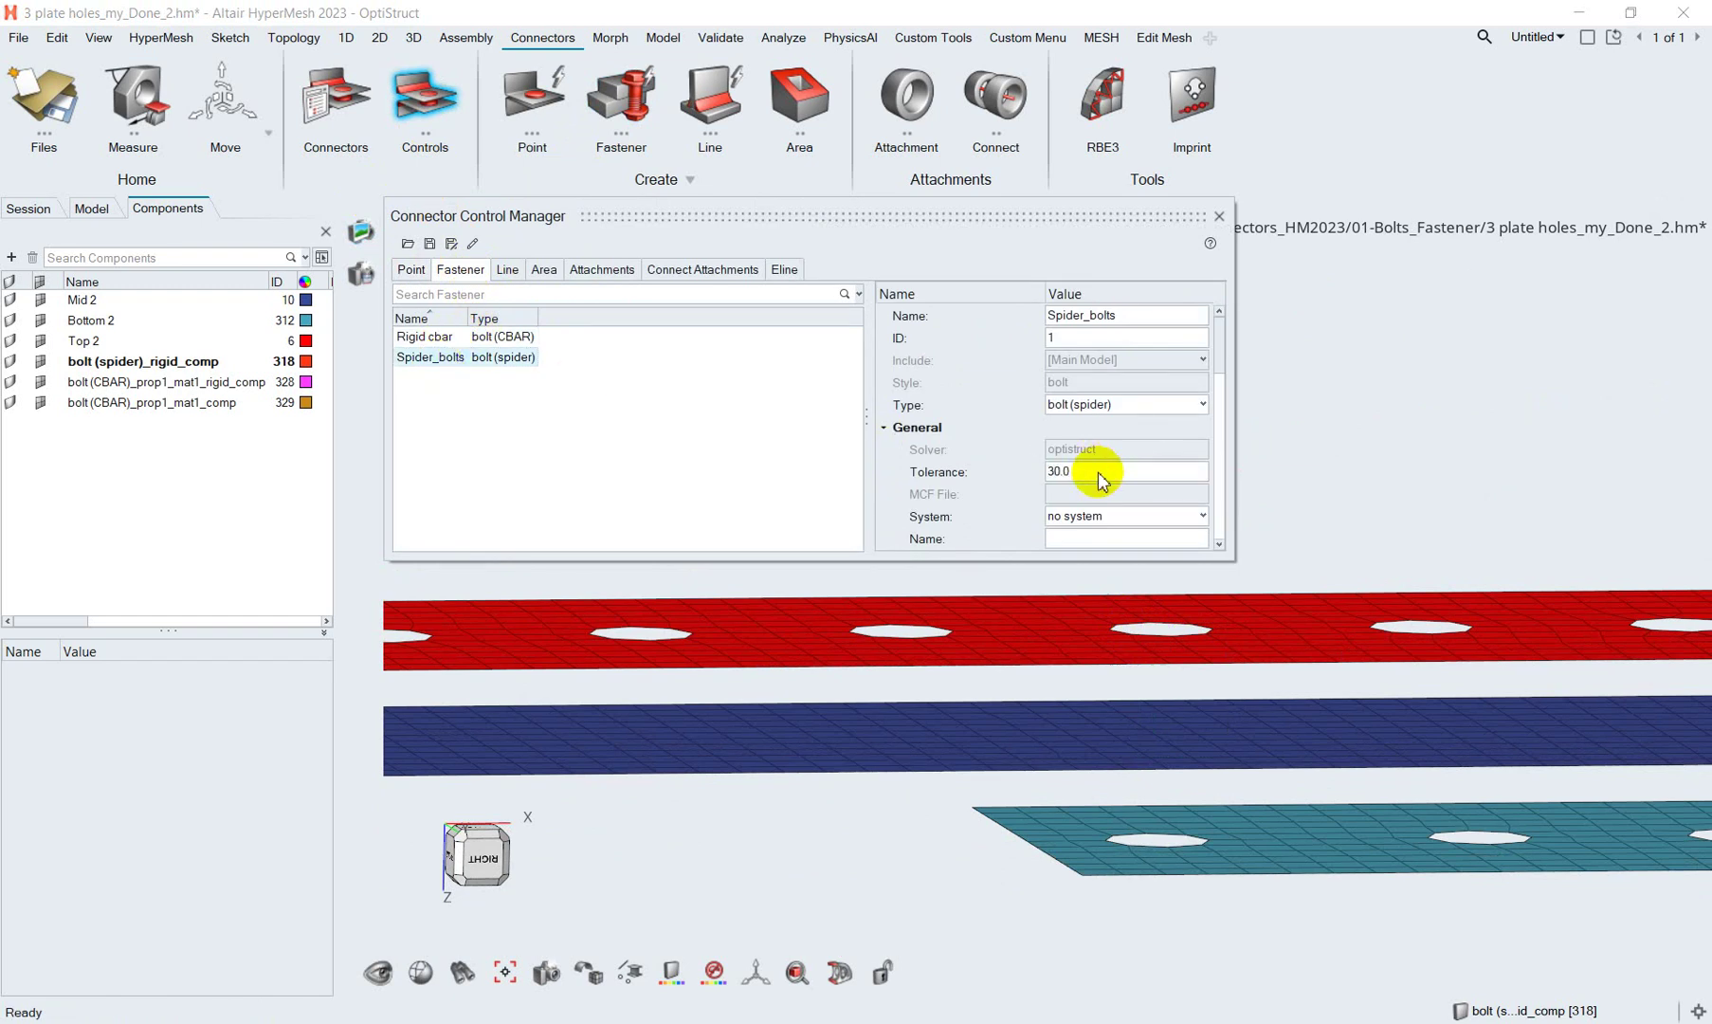
{"action": "left_click", "coordinate": [1221, 217]}
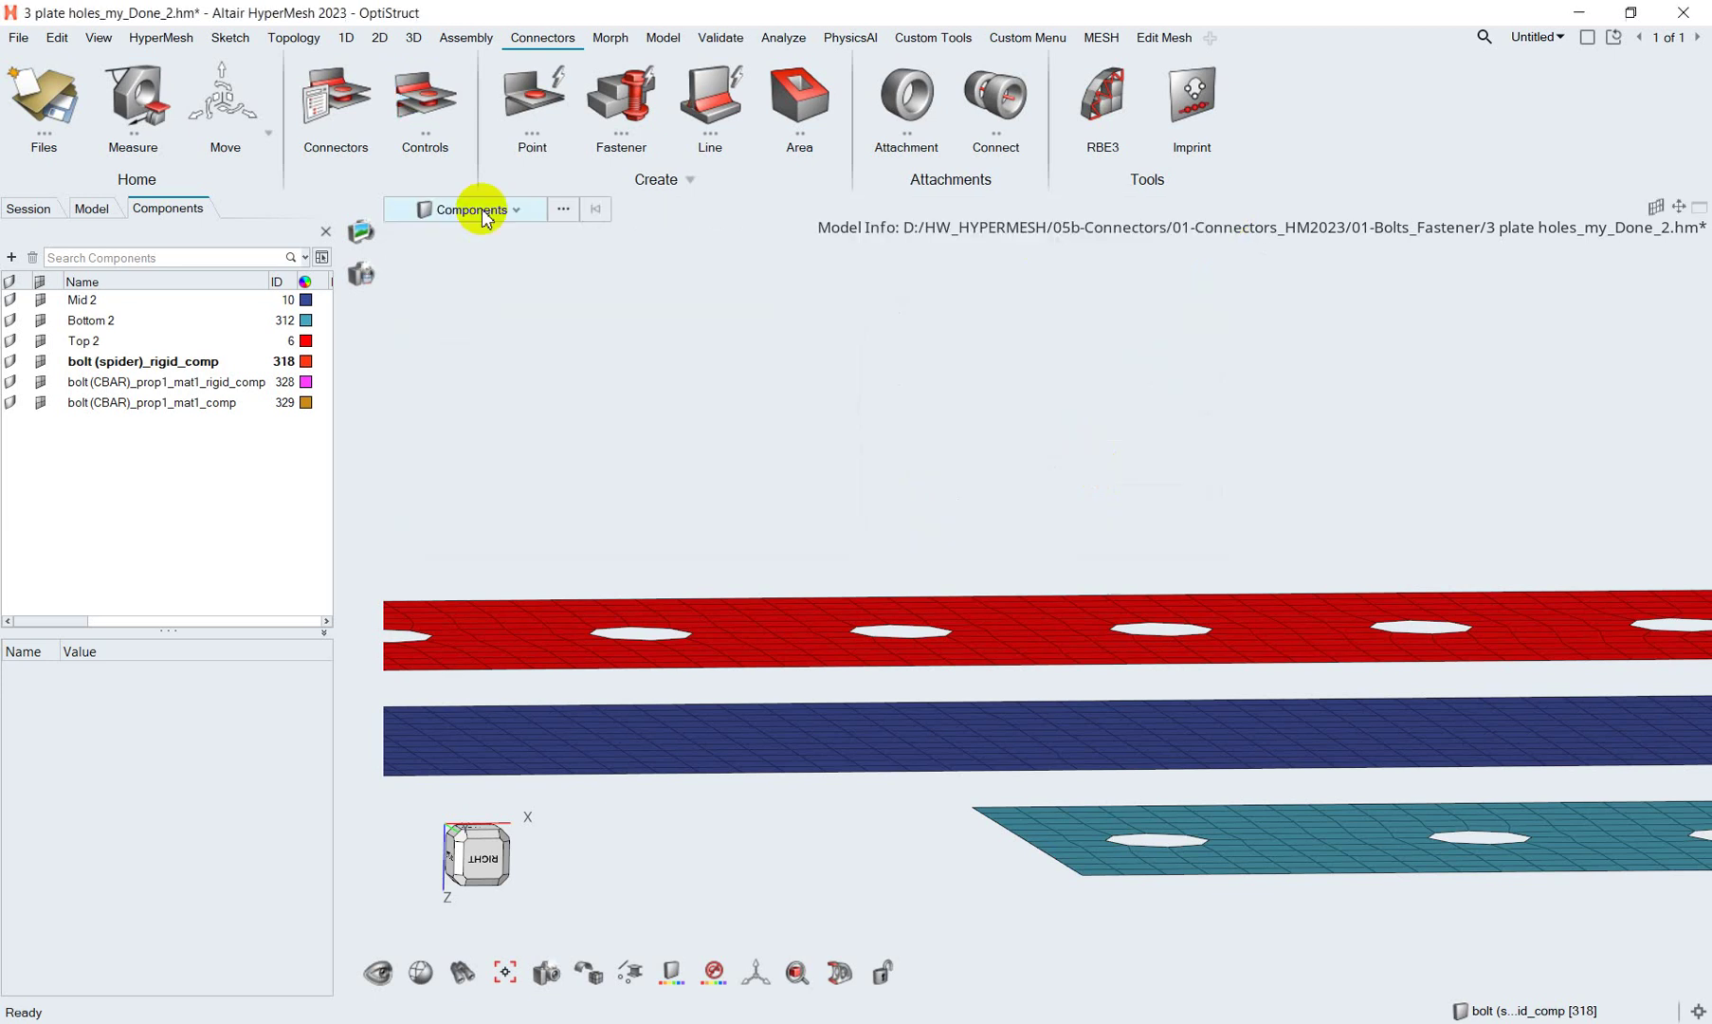
Measure the roughly 20-unit gap from a top-plate hole down to the bottom plate.
{"action": "left_click", "coordinate": [175, 121]}
{"action": "mouse_move", "coordinate": [1084, 666]}
{"action": "middle_mouse_down"}
{"action": "mouse_move", "coordinate": [1098, 689]}
{"action": "mouse_move", "coordinate": [1137, 631]}
{"action": "middle_mouse_up"}
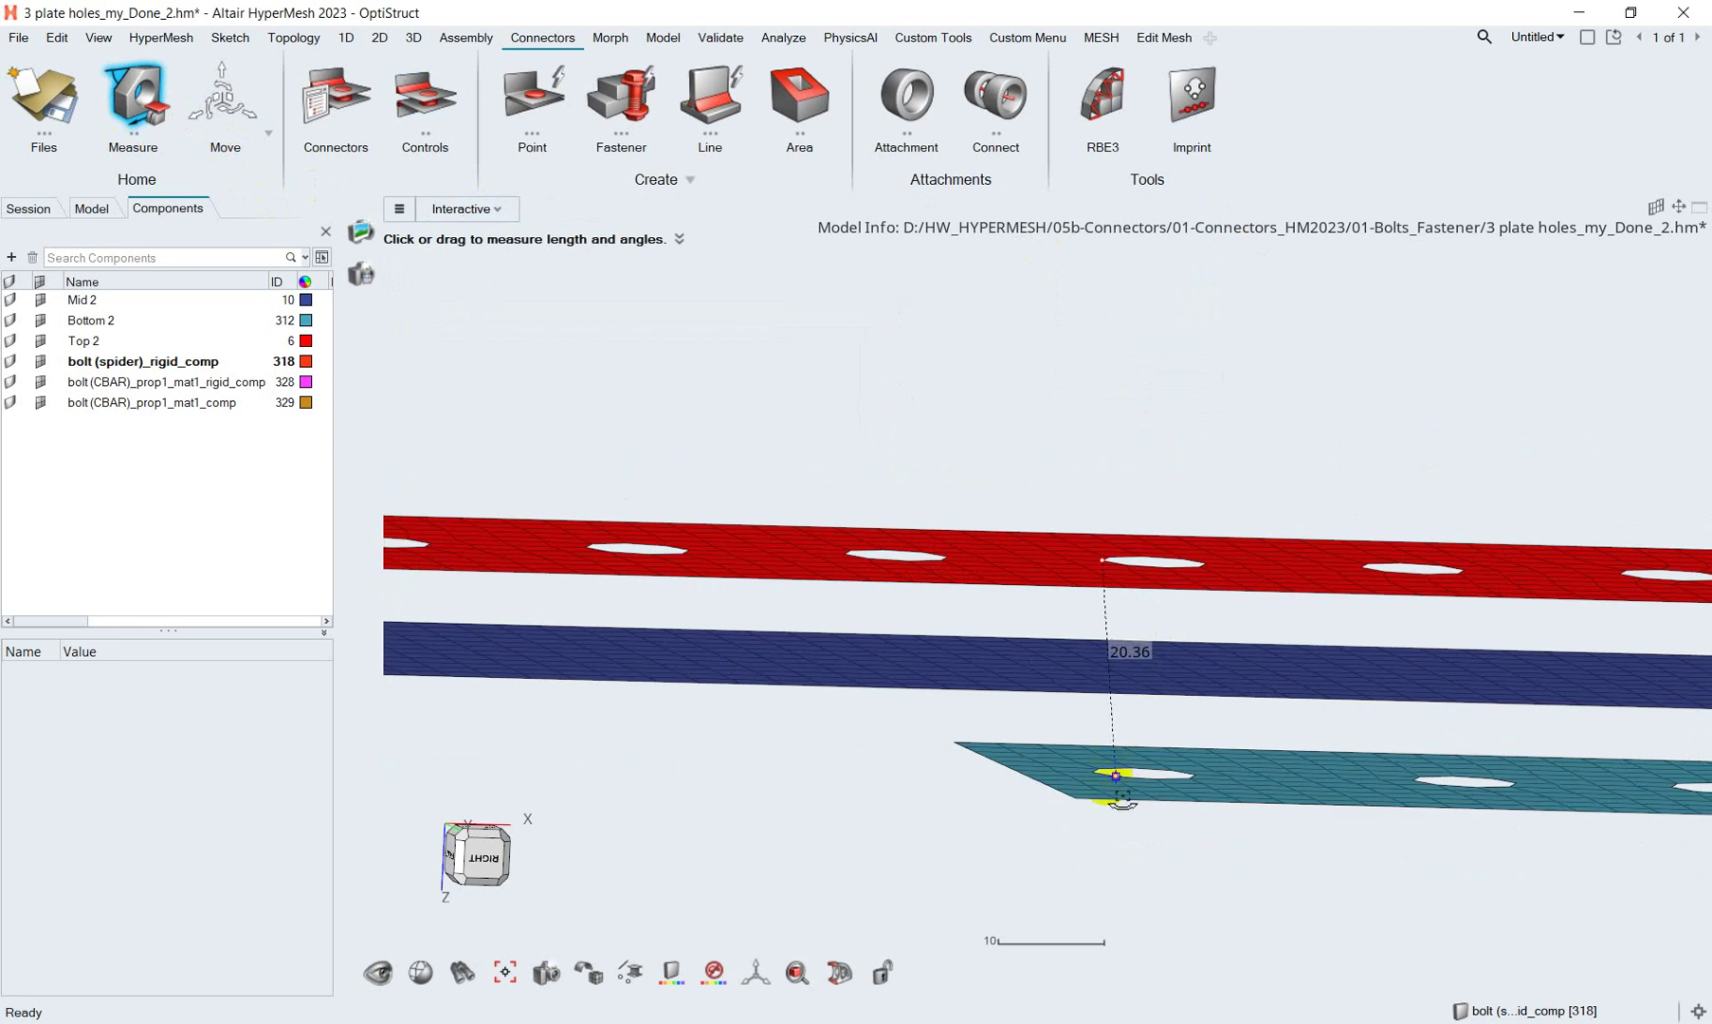
{"action": "middle_click_drag", "start_coordinate": [1107, 783], "coordinate": [1098, 780]}
{"action": "left_click", "coordinate": [1090, 766]}
{"action": "mouse_move", "coordinate": [1142, 630]}
{"action": "middle_mouse_down"}
{"action": "mouse_move", "coordinate": [1137, 660]}
{"action": "mouse_move", "coordinate": [1120, 555]}
{"action": "middle_mouse_up"}
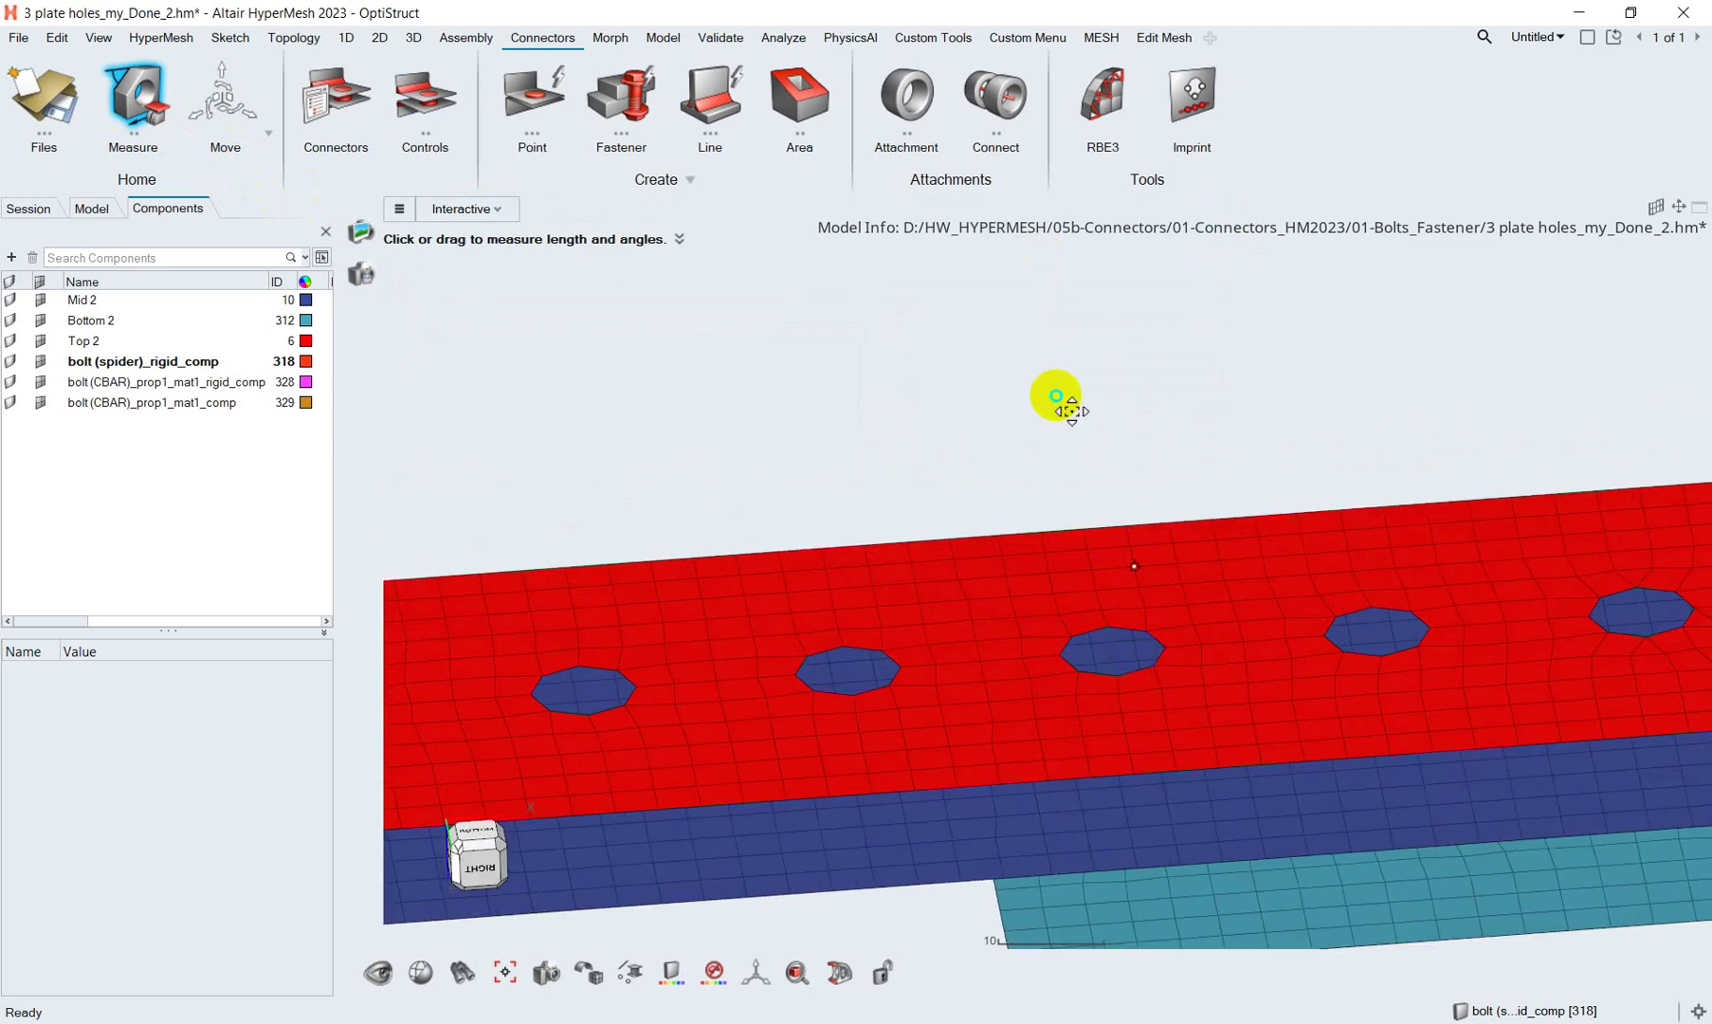
{"action": "mouse_move", "coordinate": [1055, 393]}
{"action": "middle_mouse_down"}
{"action": "mouse_move", "coordinate": [1031, 420]}
{"action": "mouse_move", "coordinate": [1125, 483]}
{"action": "mouse_move", "coordinate": [884, 426]}
{"action": "middle_mouse_up"}
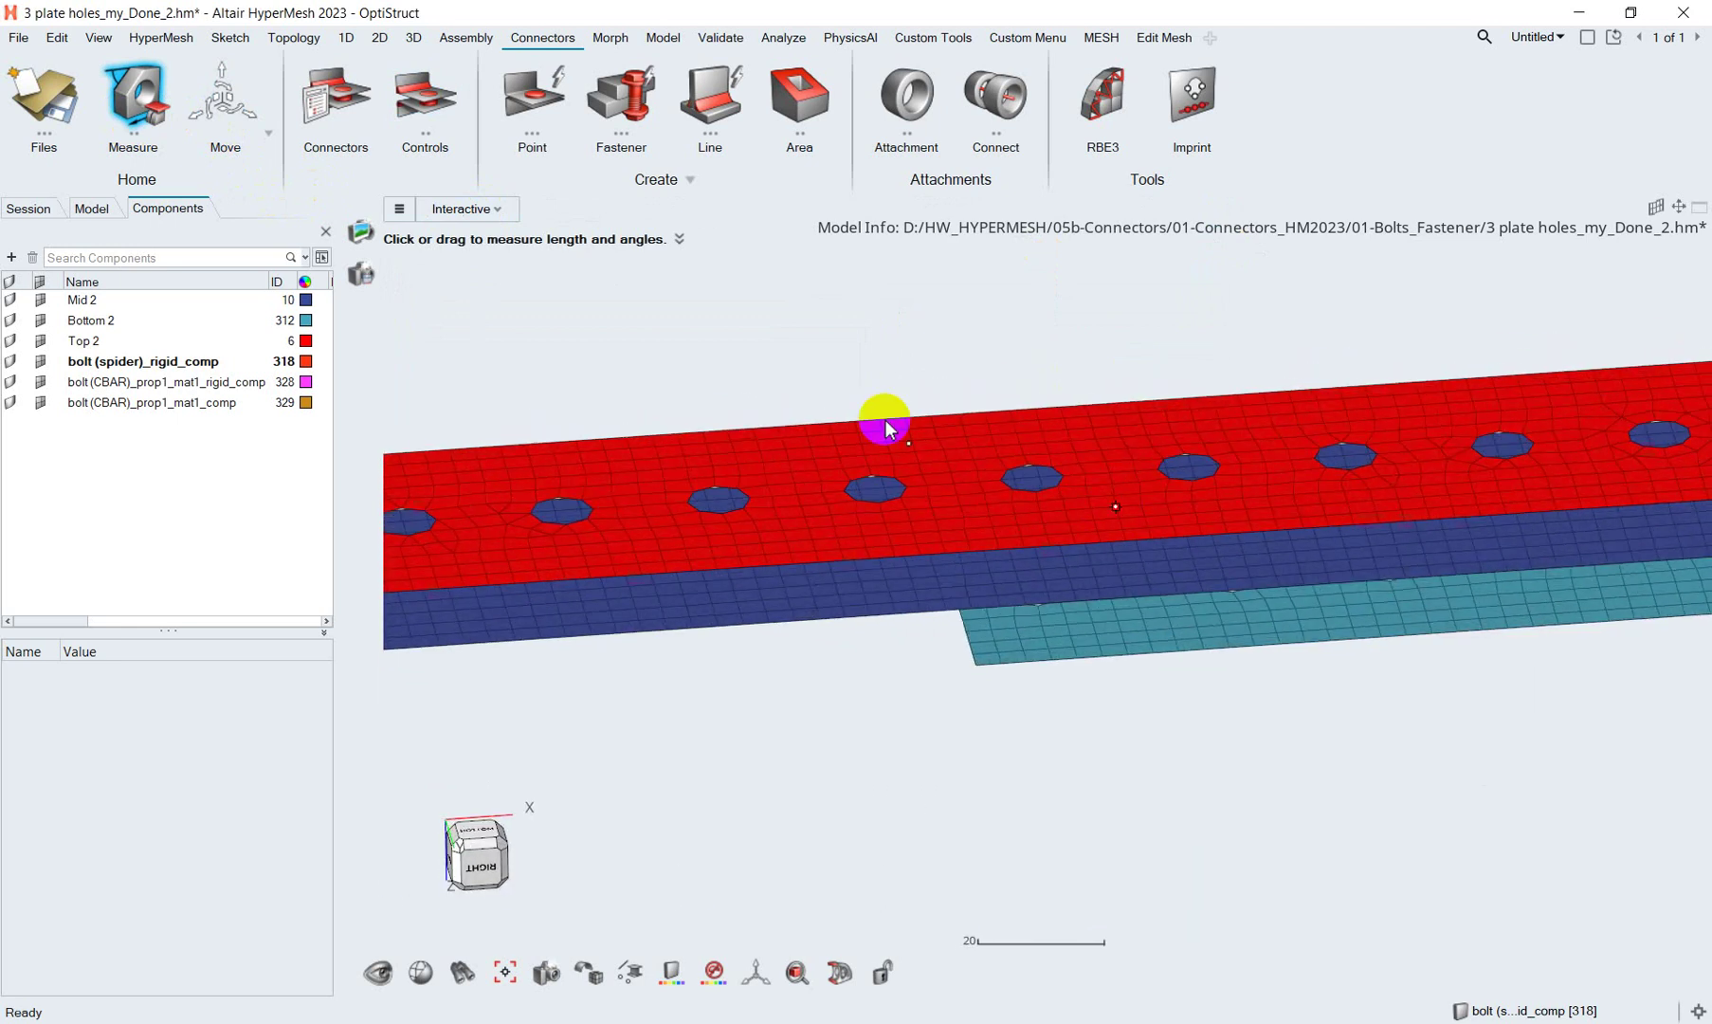
{"action": "left_click", "coordinate": [638, 113]}
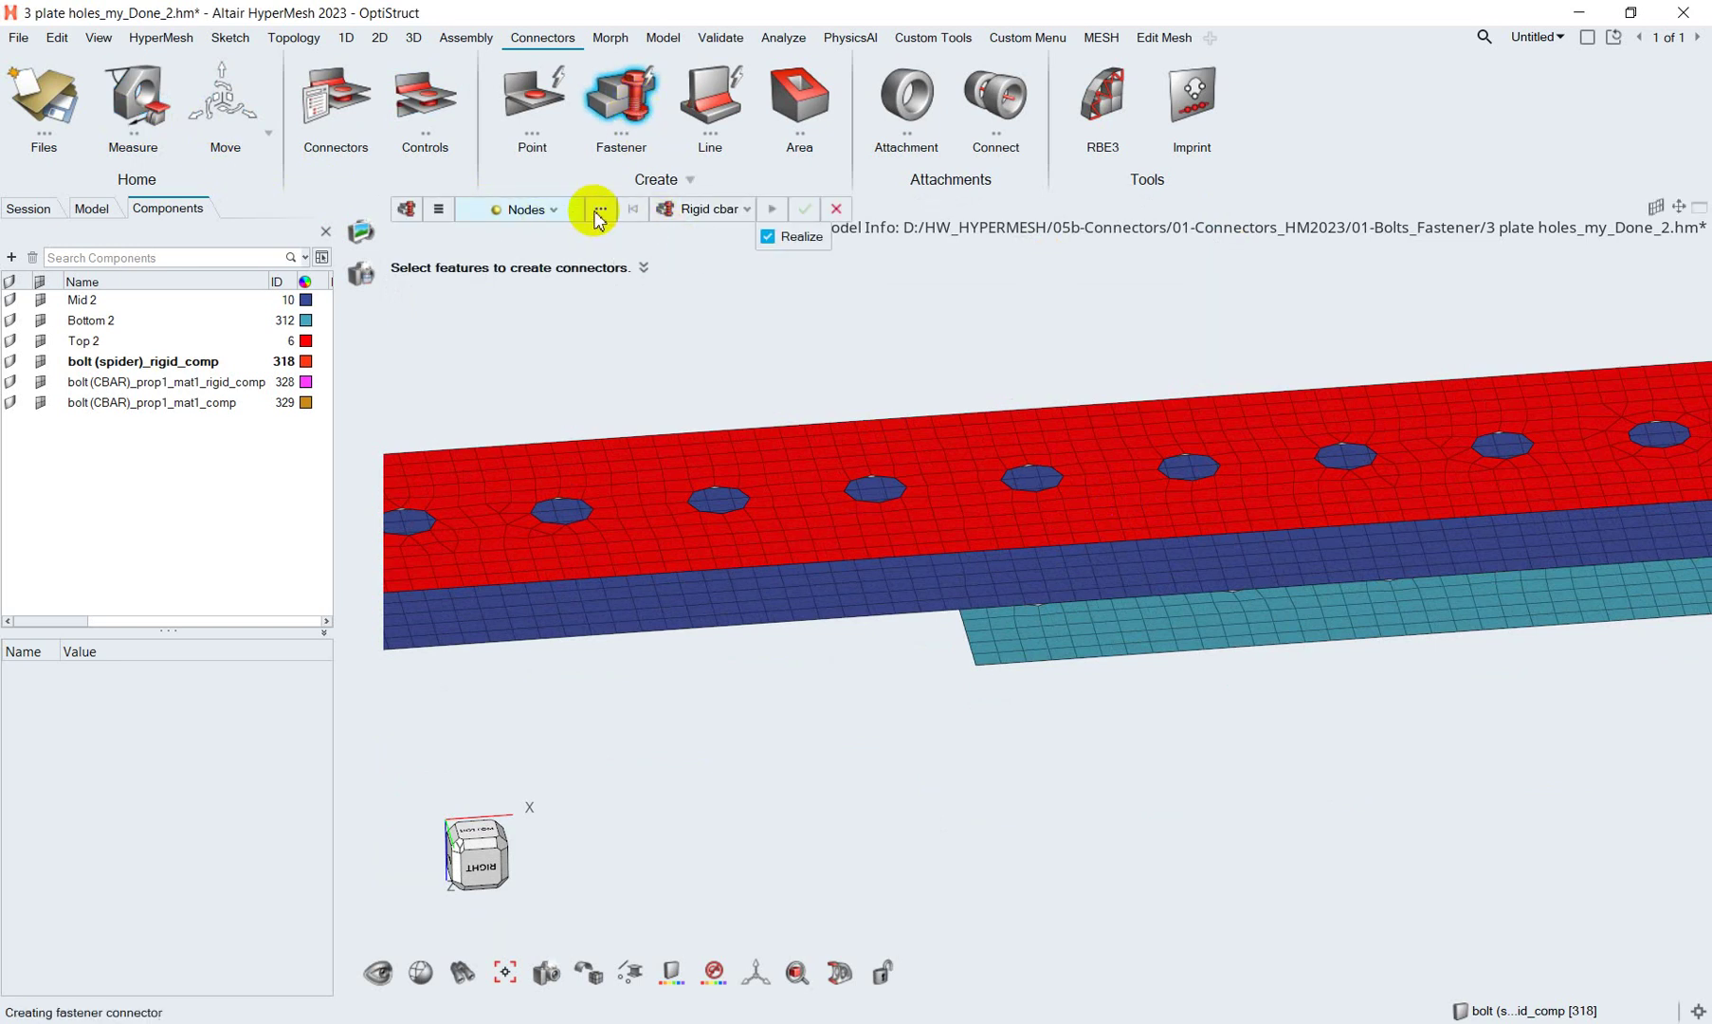
Pick a hole's node, realize a rigid CBAR bolt there, and exit fastener creation.
{"action": "mouse_move", "coordinate": [946, 454]}
{"action": "middle_mouse_down"}
{"action": "mouse_move", "coordinate": [1059, 488]}
{"action": "mouse_move", "coordinate": [1084, 450]}
{"action": "mouse_move", "coordinate": [1060, 521]}
{"action": "mouse_move", "coordinate": [1043, 509]}
{"action": "middle_mouse_up"}
{"action": "left_click", "coordinate": [1086, 450]}
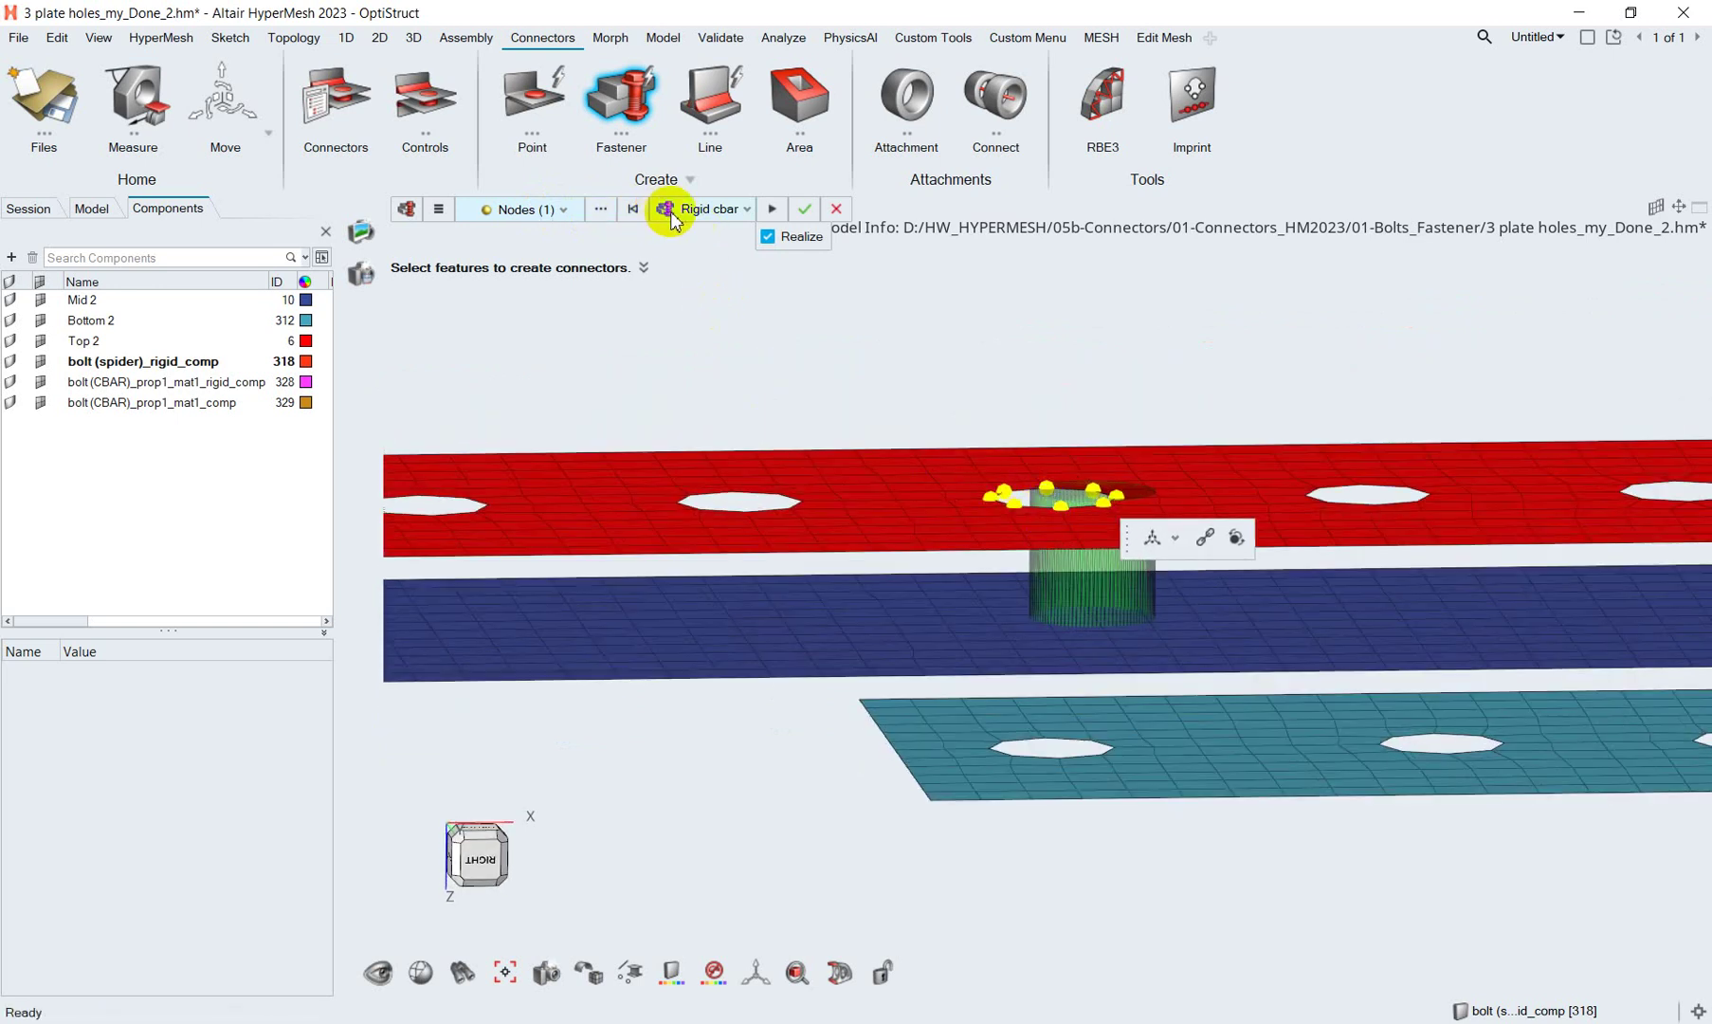
{"action": "left_click", "coordinate": [771, 209]}
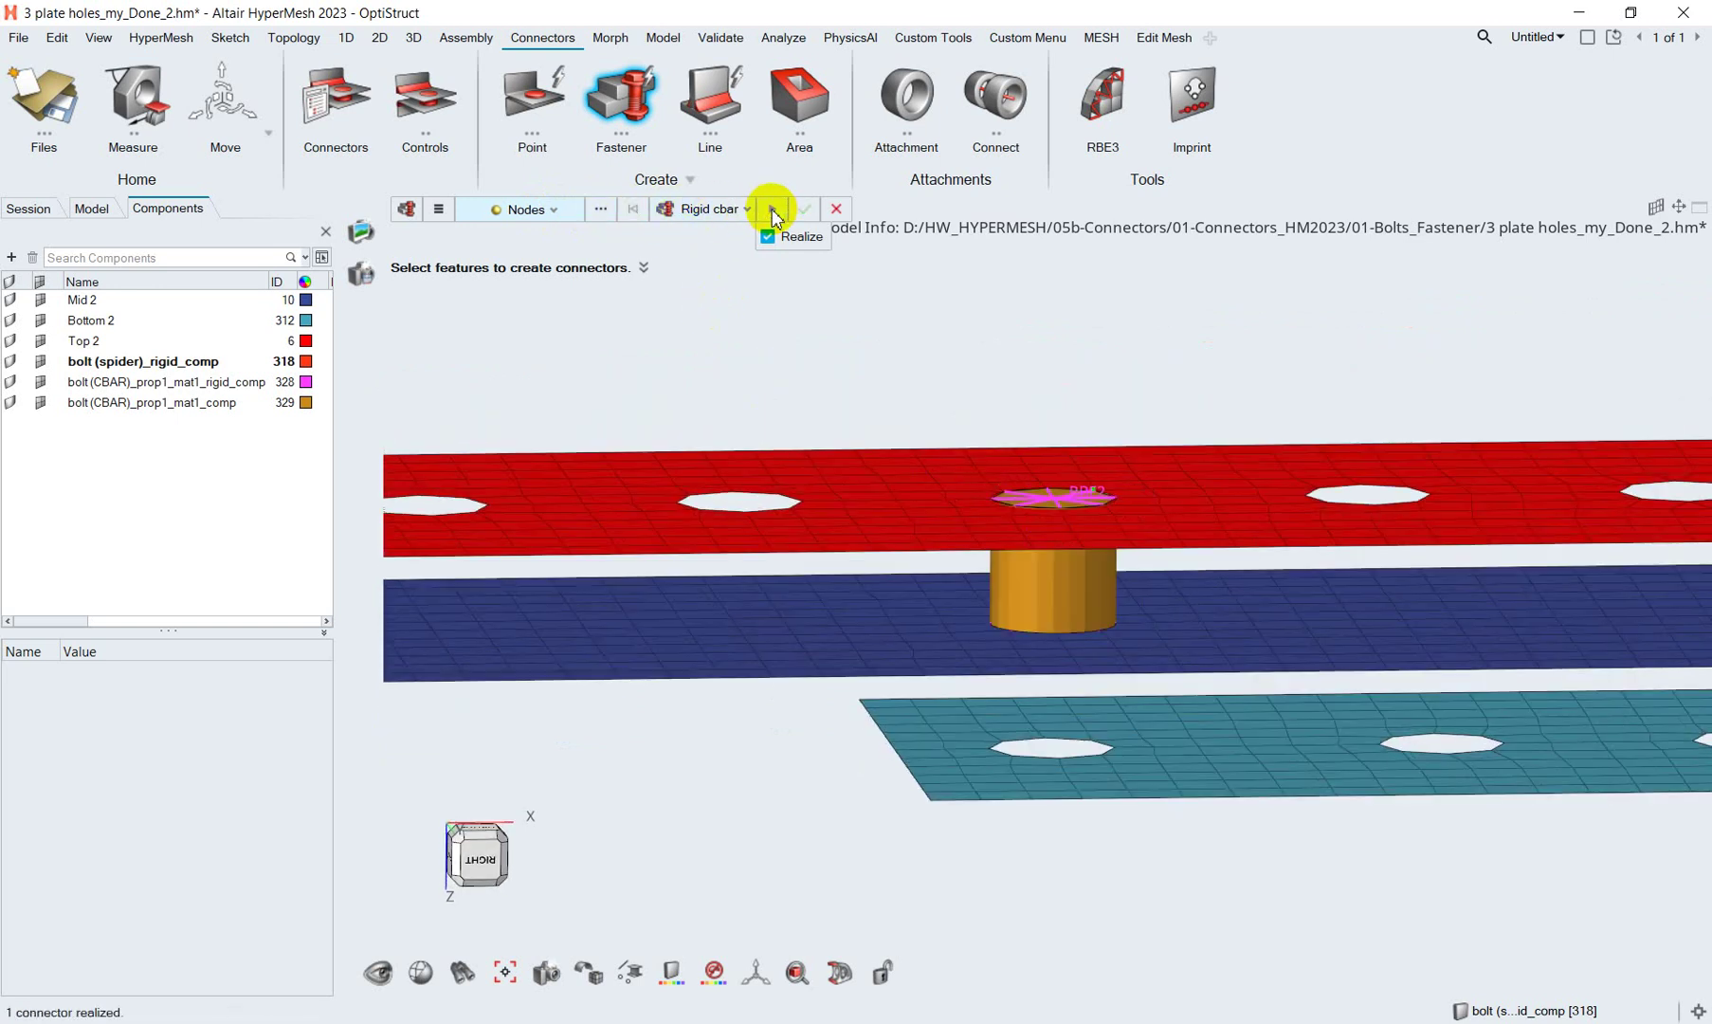
{"action": "mouse_move", "coordinate": [1110, 512]}
{"action": "middle_mouse_down"}
{"action": "mouse_move", "coordinate": [1124, 528]}
{"action": "mouse_move", "coordinate": [1031, 504]}
{"action": "mouse_move", "coordinate": [1000, 428]}
{"action": "mouse_move", "coordinate": [890, 337]}
{"action": "mouse_move", "coordinate": [928, 432]}
{"action": "middle_mouse_up"}
{"action": "left_click", "coordinate": [835, 209]}
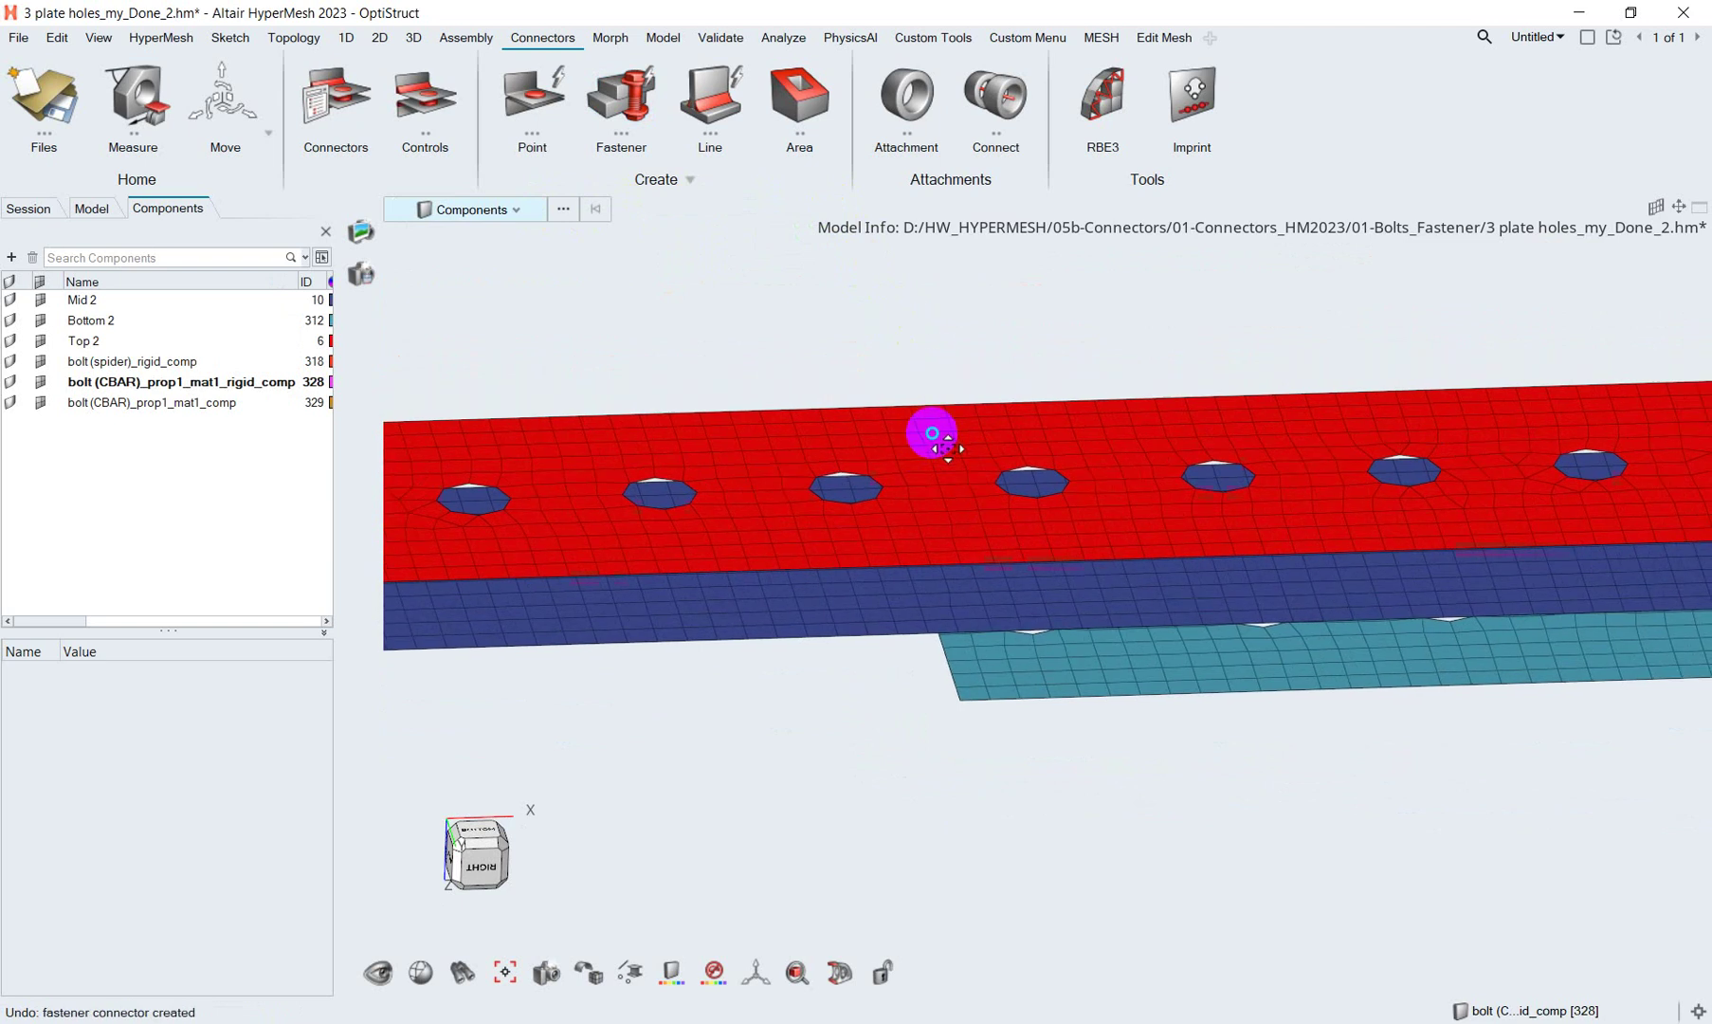
Select the Rigid cbar fastener control, set its tolerance to 25, and review its realization details.
{"action": "left_click", "coordinate": [424, 100]}
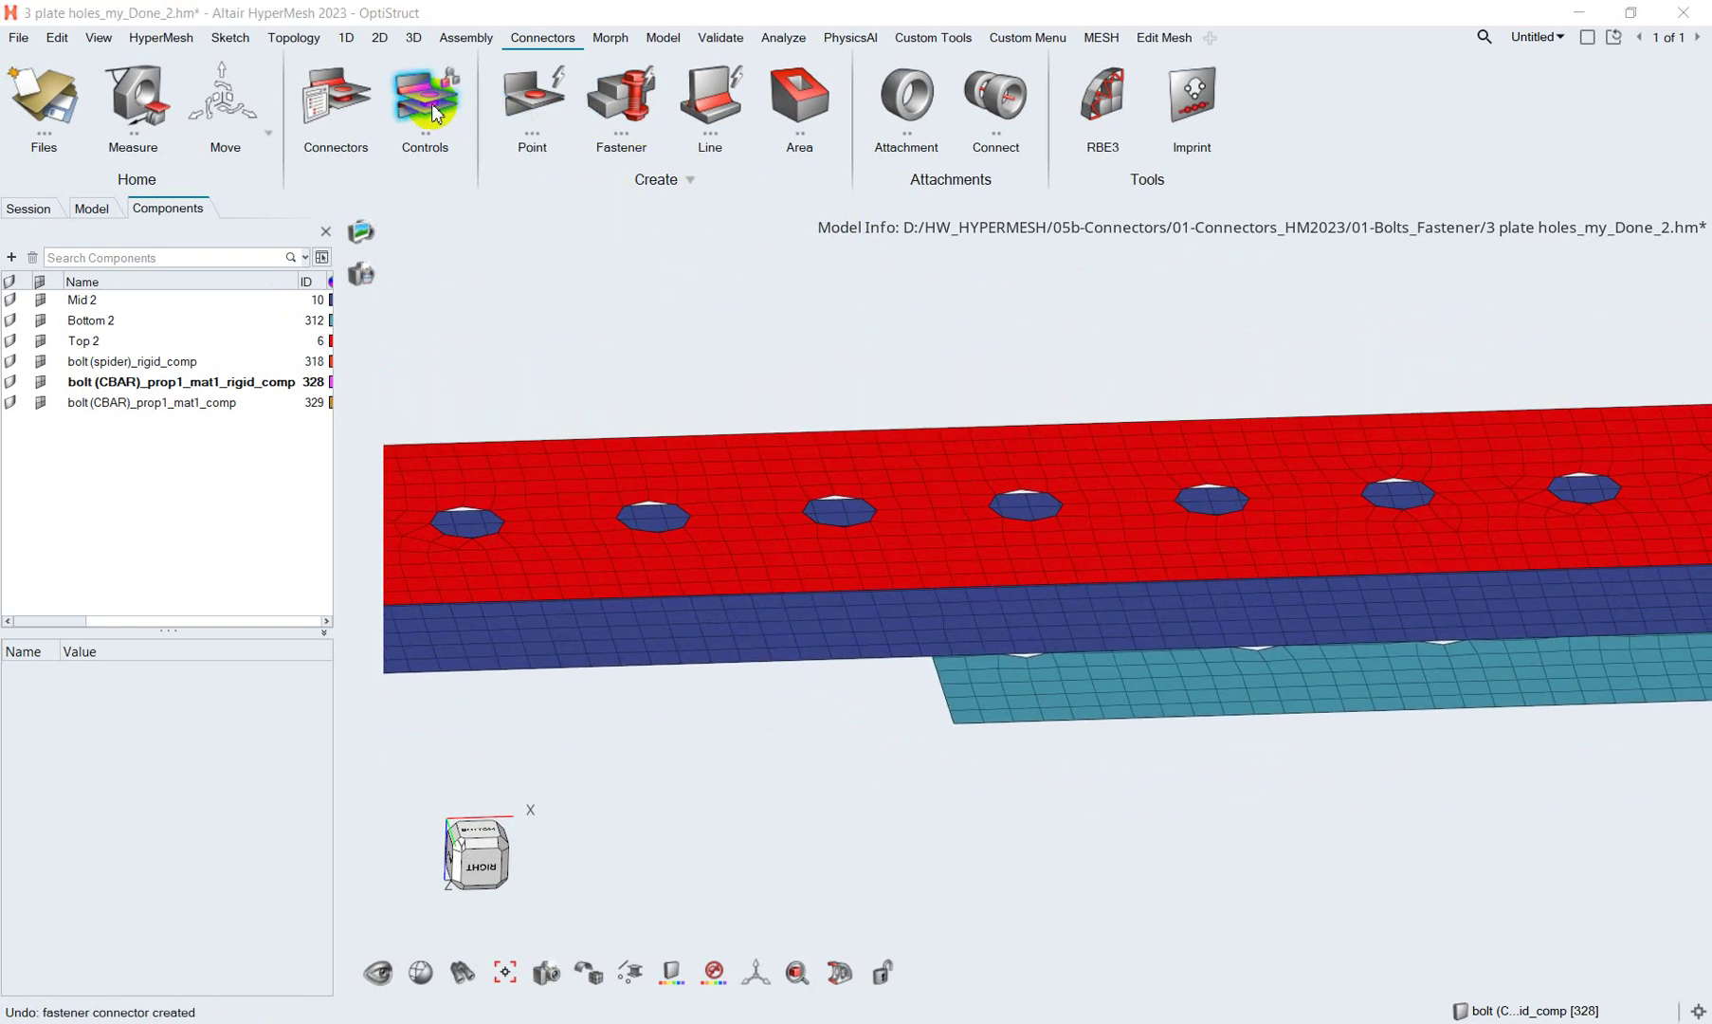
{"action": "left_click", "coordinate": [461, 269]}
{"action": "left_click", "coordinate": [468, 357]}
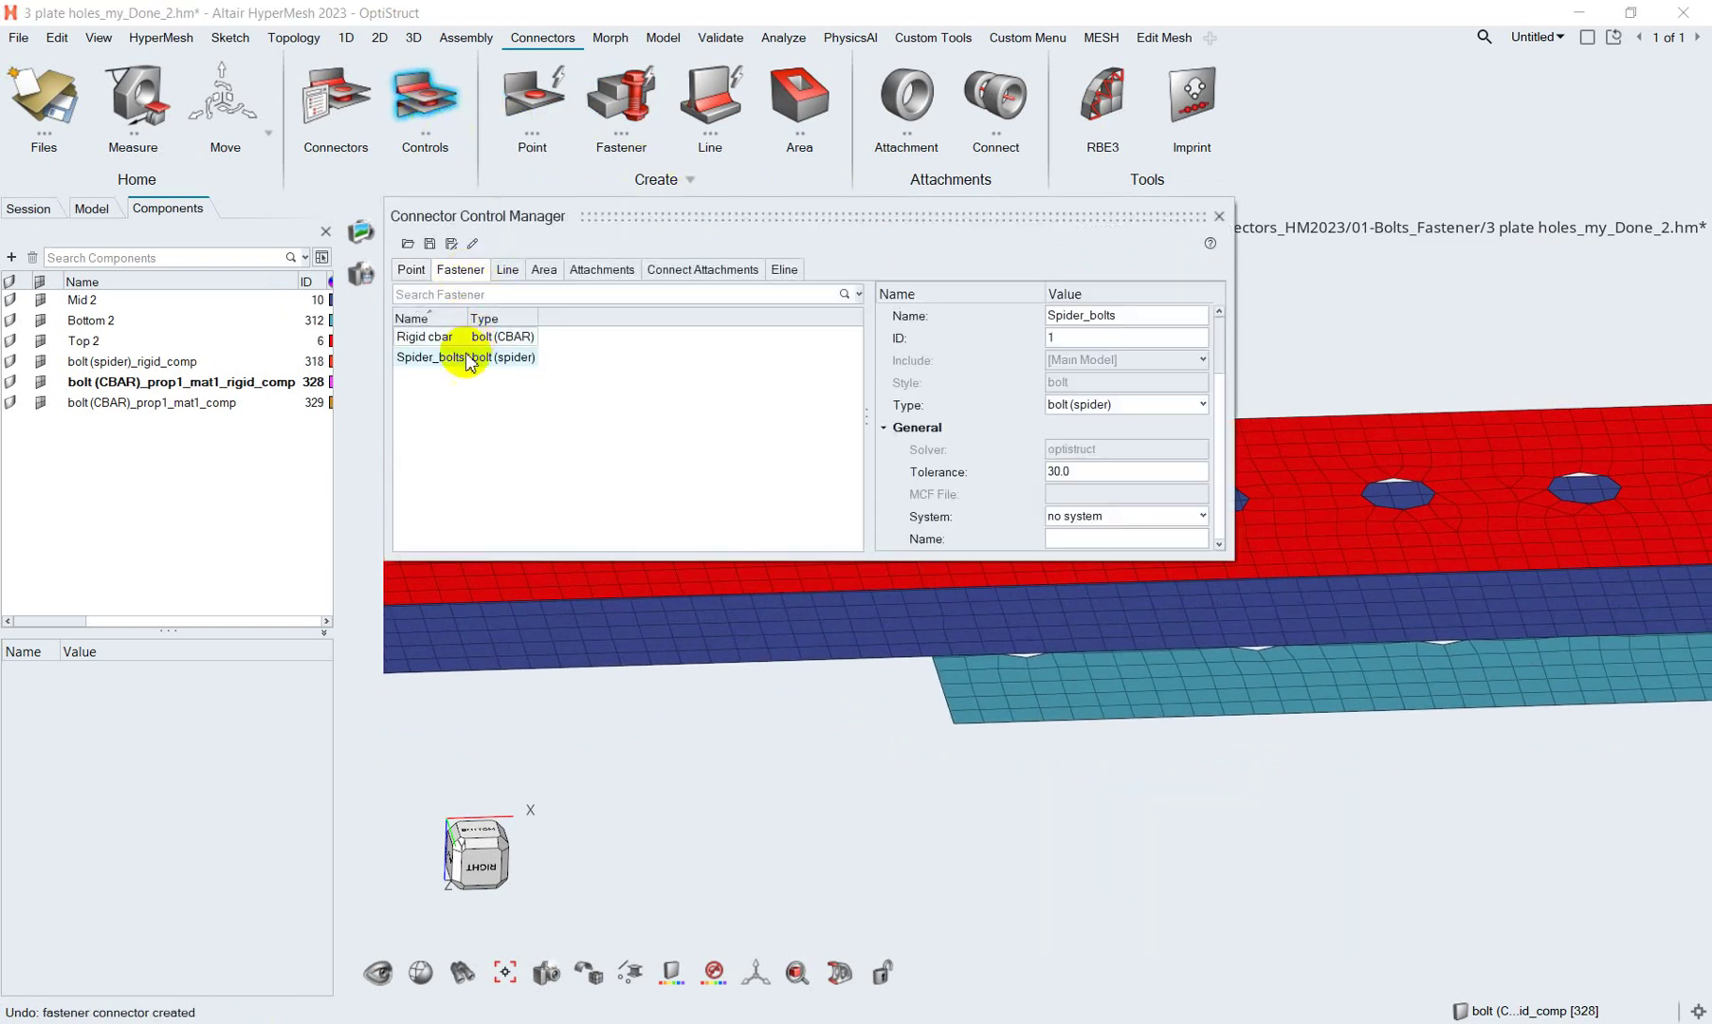
{"action": "left_click", "coordinate": [493, 337]}
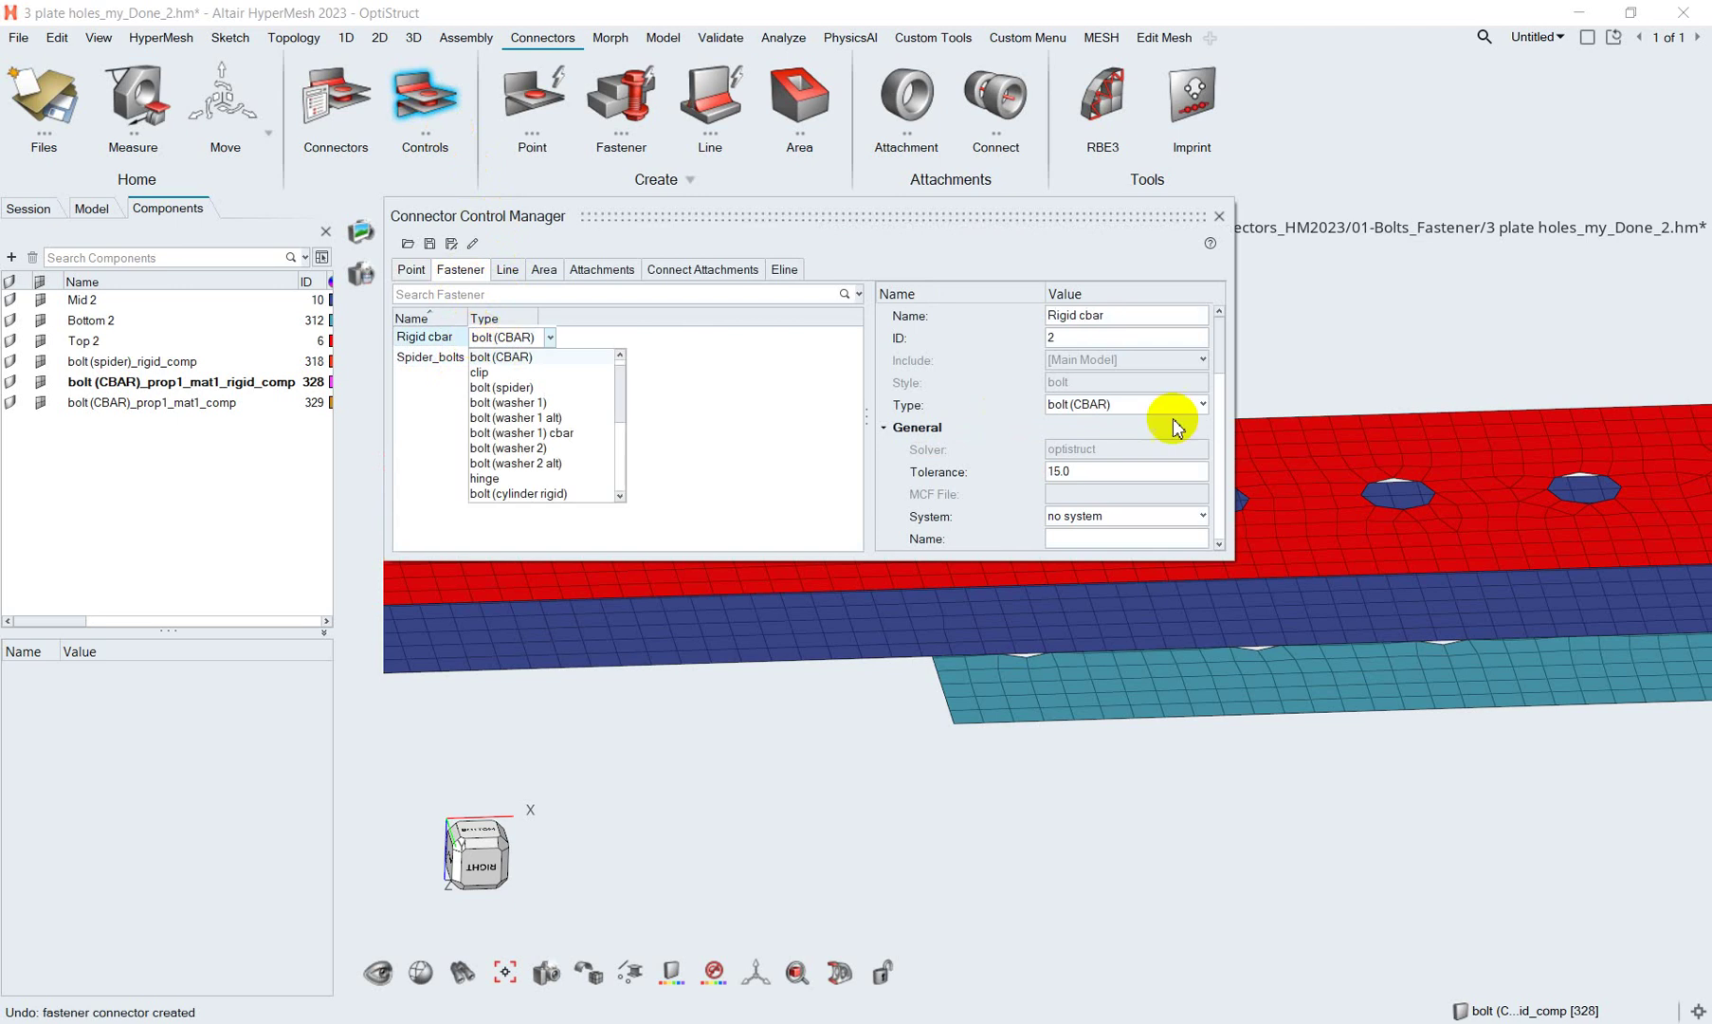
{"action": "left_click", "coordinate": [1123, 478]}
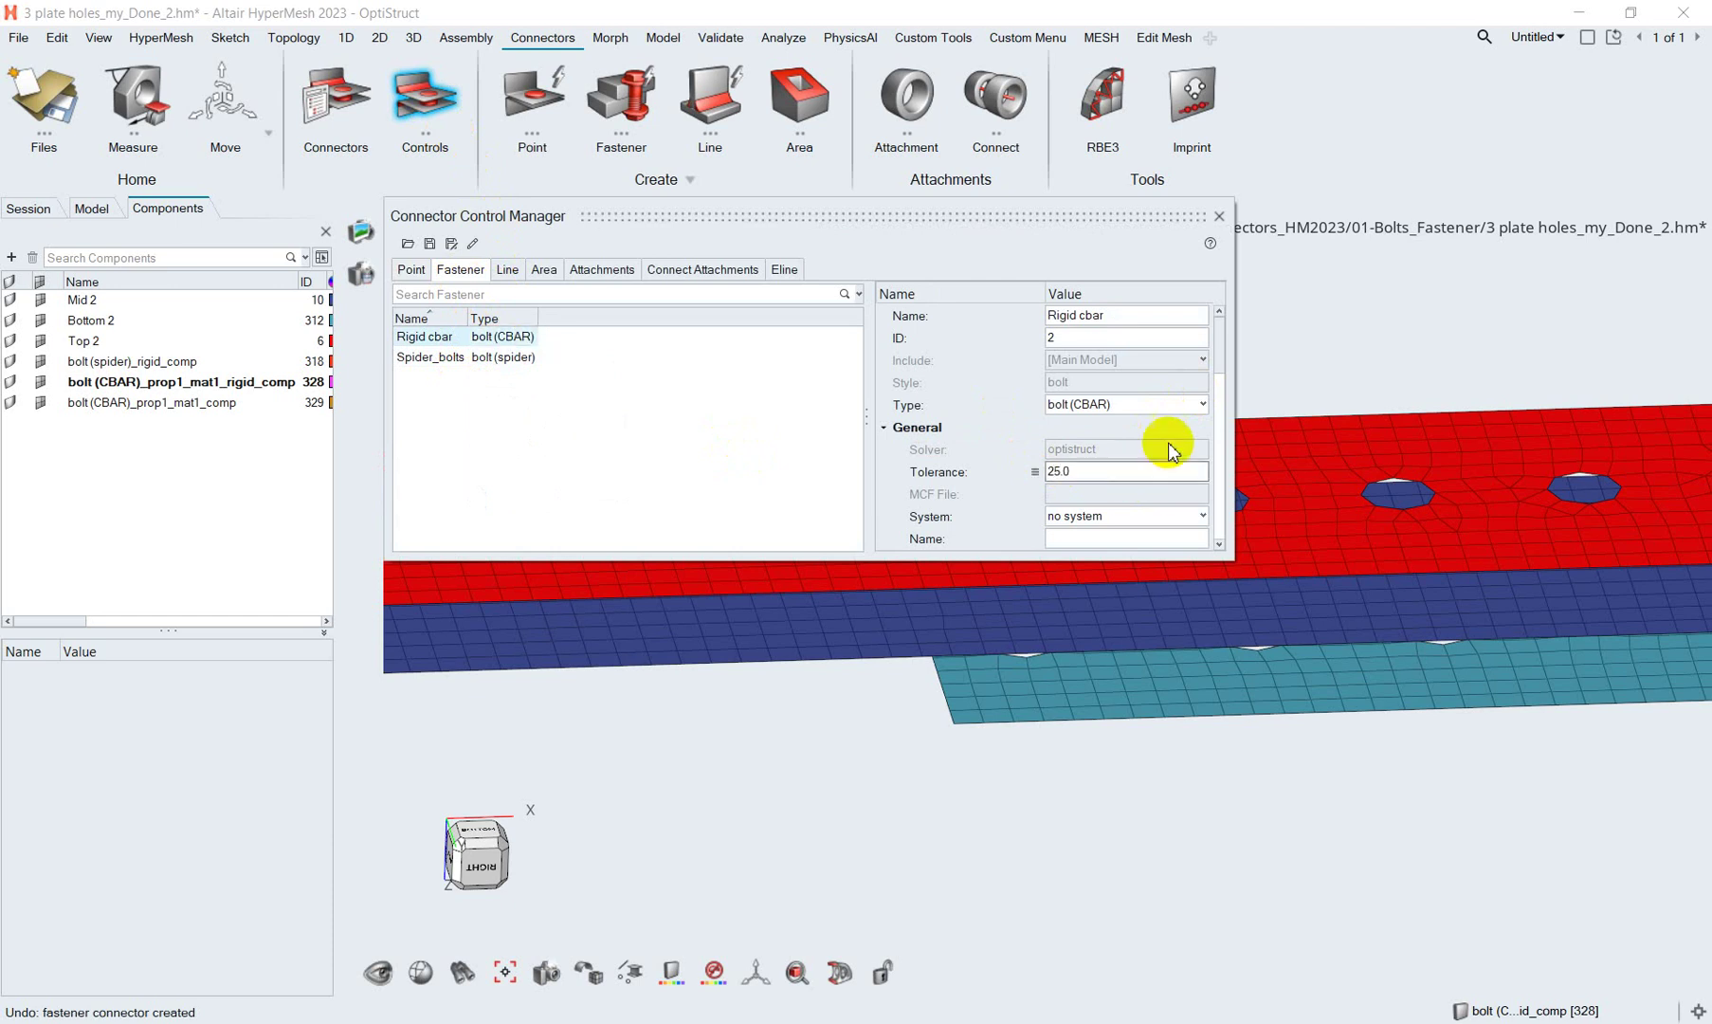
{"action": "left_click_drag", "start_coordinate": [1217, 355], "coordinate": [1213, 464]}
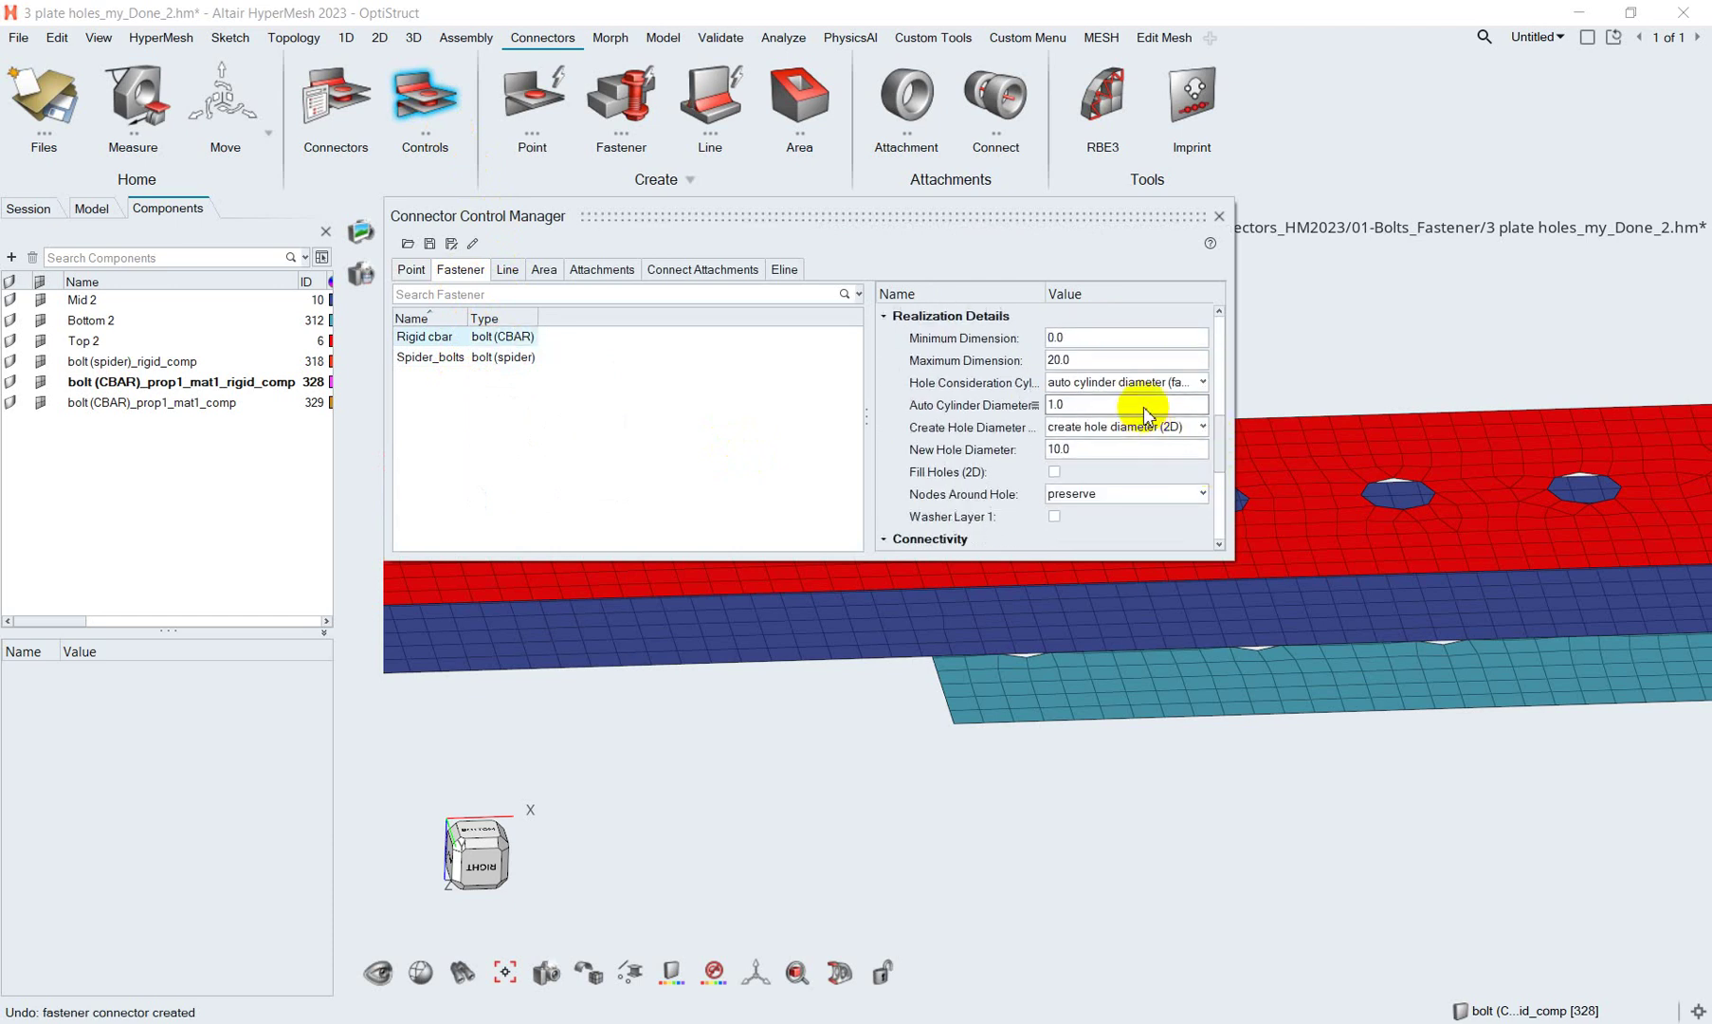
Place and realize a rigid cbar bolt at a plate hole, reaching through all three plates.
{"action": "left_click", "coordinate": [1219, 217]}
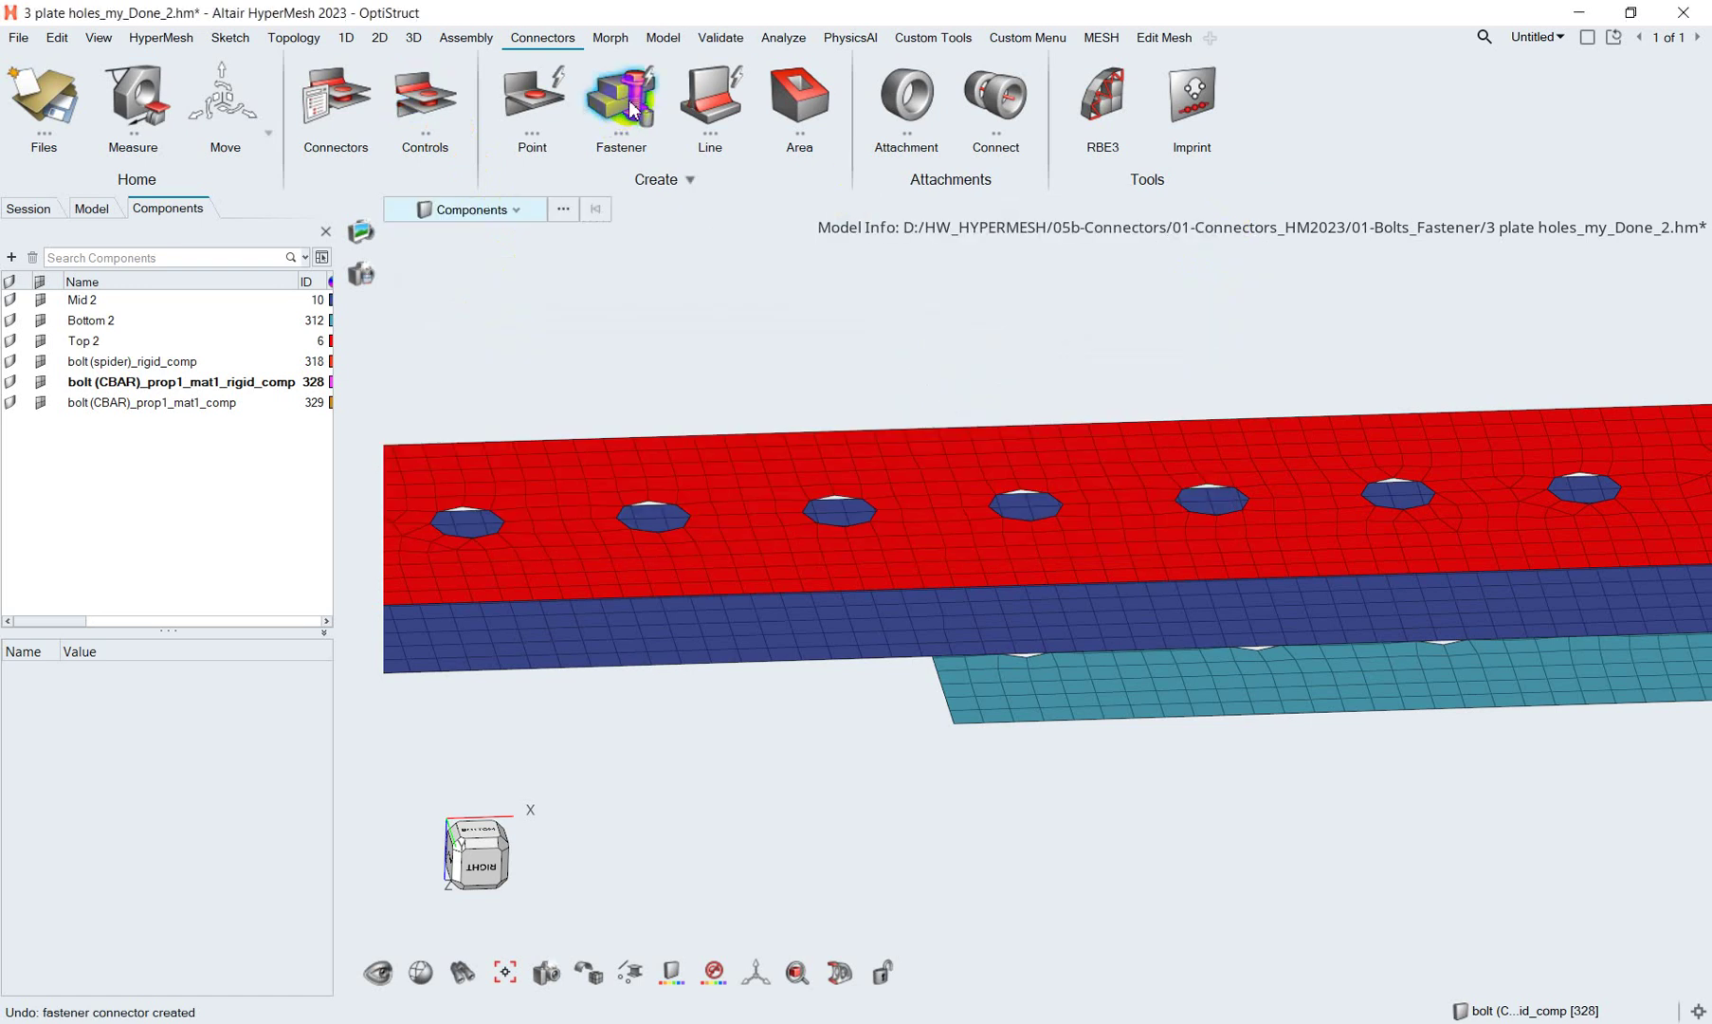
{"action": "left_click", "coordinate": [631, 110]}
{"action": "scroll", "coordinate": [1014, 524], "scroll_direction": "up", "scroll_amount": 3}
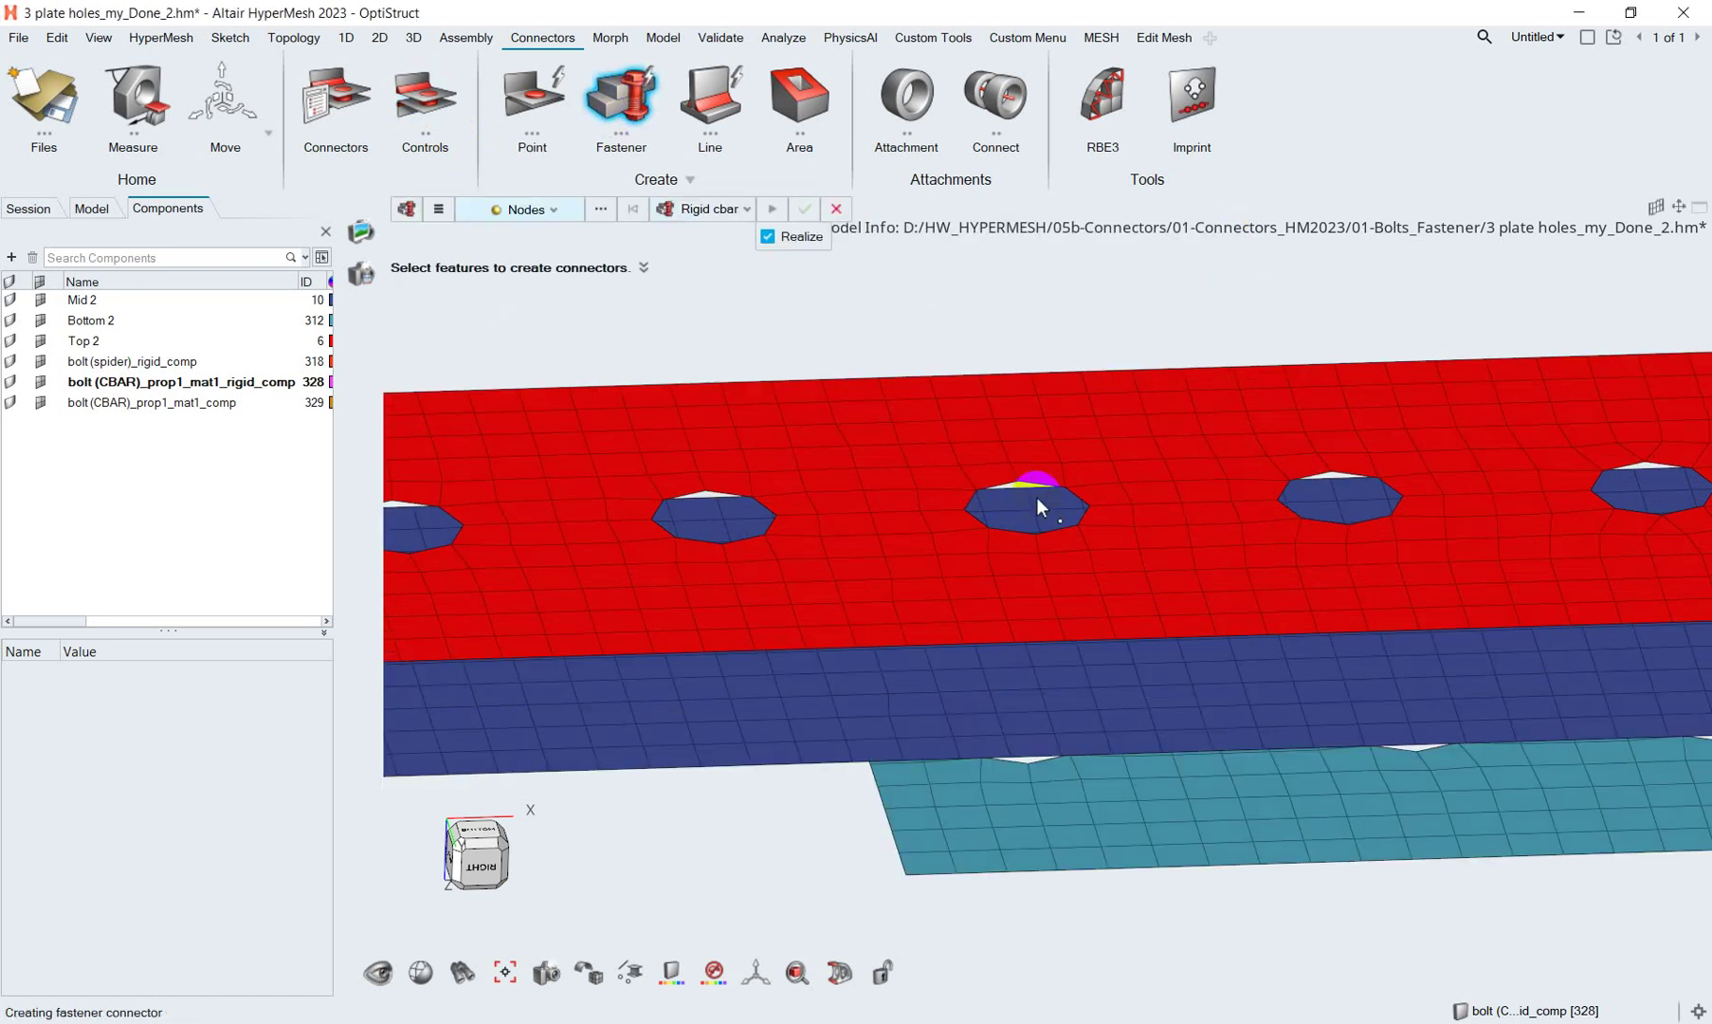
{"action": "left_click", "coordinate": [1021, 478]}
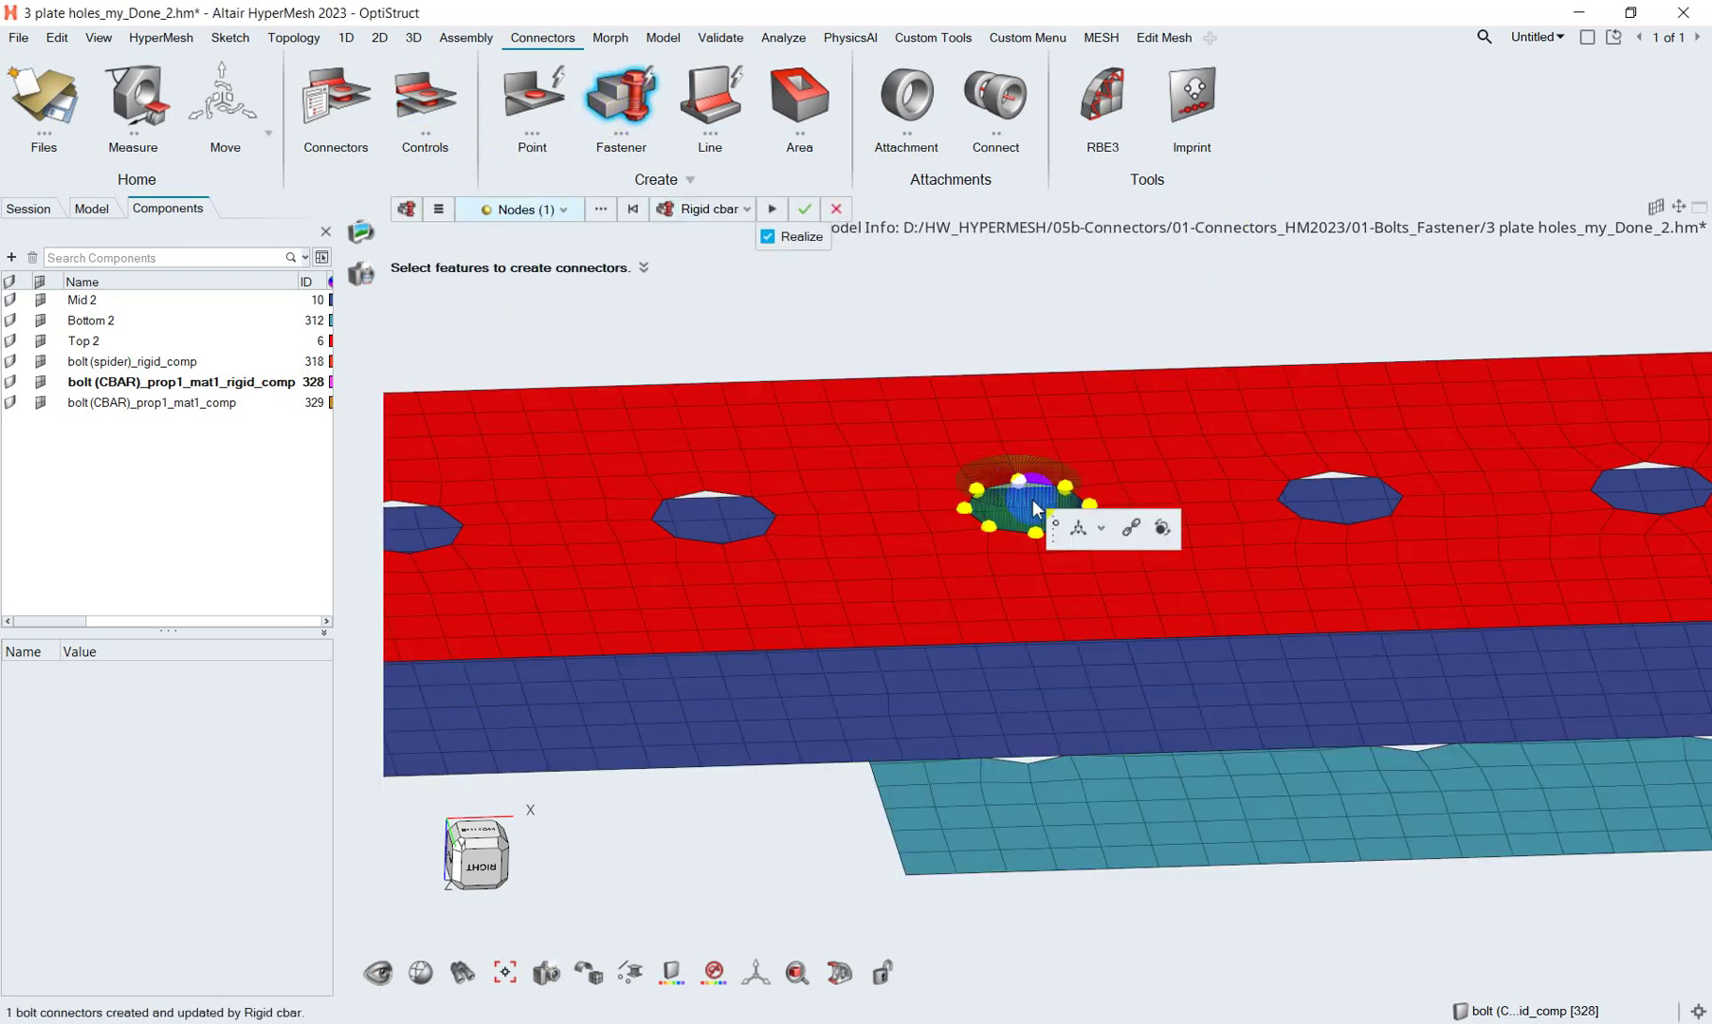
{"action": "mouse_move", "coordinate": [1021, 479]}
{"action": "middle_mouse_down"}
{"action": "mouse_move", "coordinate": [1013, 703]}
{"action": "mouse_move", "coordinate": [1039, 716]}
{"action": "mouse_move", "coordinate": [1008, 714]}
{"action": "mouse_move", "coordinate": [964, 635]}
{"action": "middle_mouse_up"}
{"action": "scroll", "coordinate": [1013, 704], "scroll_direction": "up", "scroll_amount": 3}
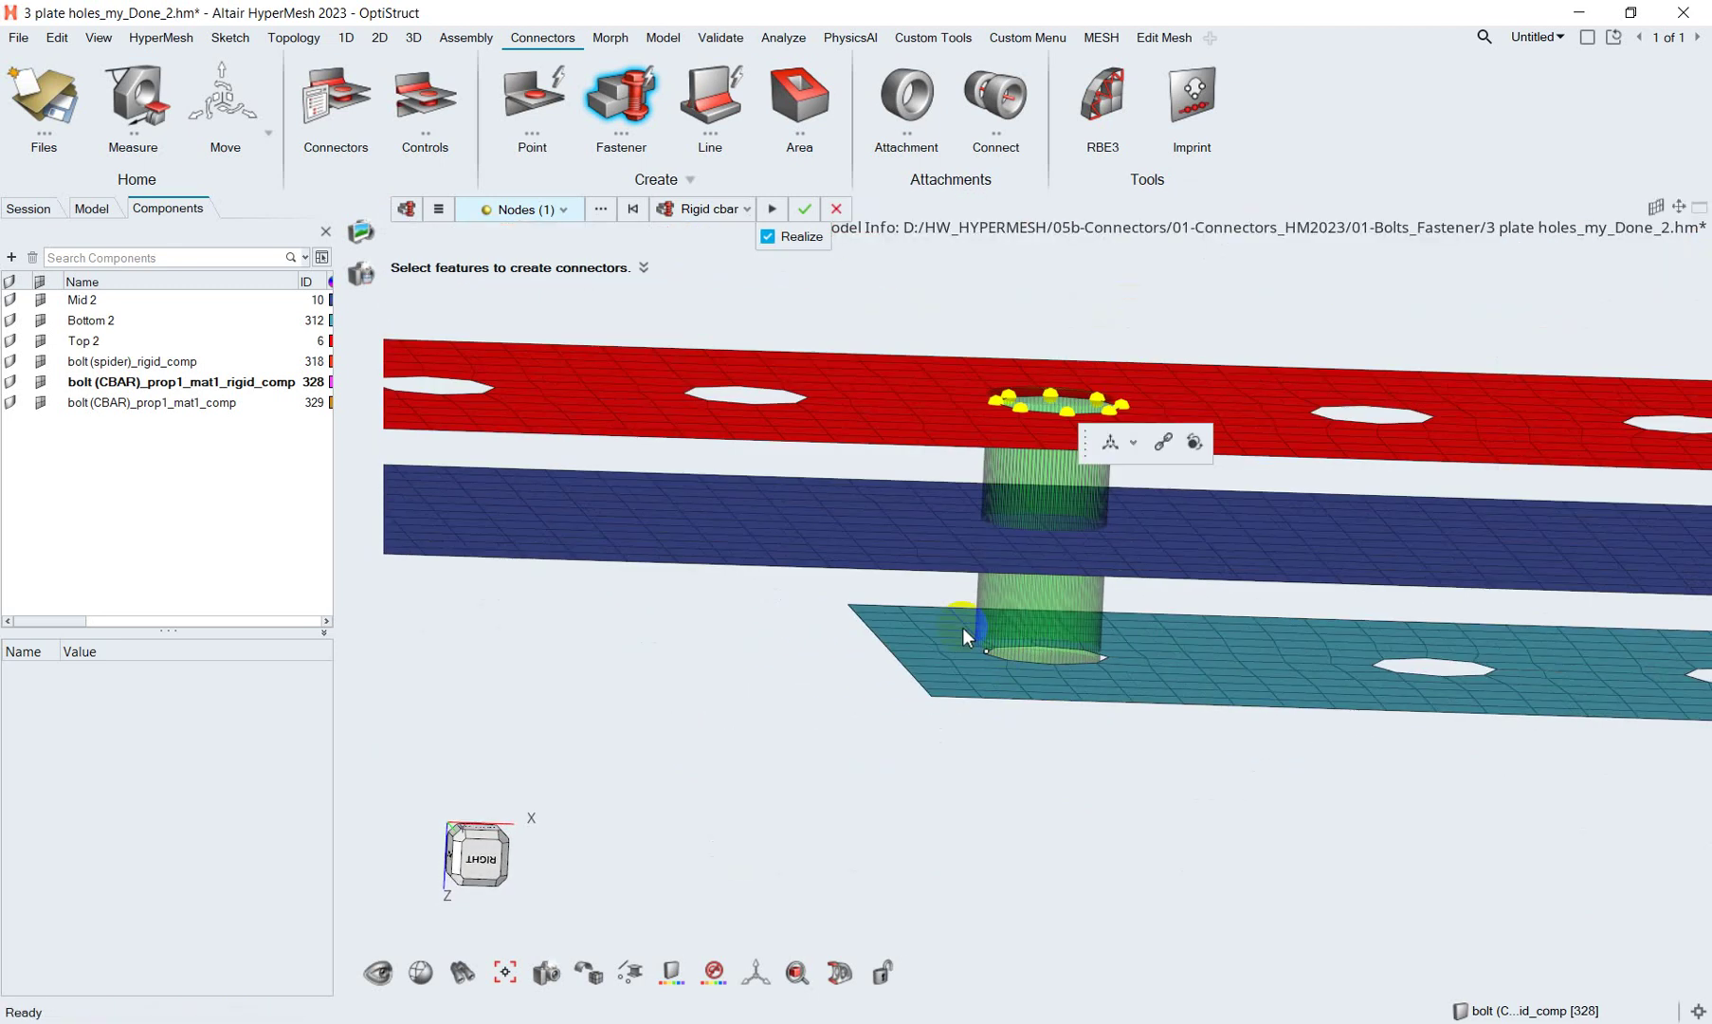
{"action": "left_click", "coordinate": [772, 209]}
{"action": "mouse_move", "coordinate": [982, 409]}
{"action": "middle_mouse_down"}
{"action": "mouse_move", "coordinate": [1001, 403]}
{"action": "mouse_move", "coordinate": [1052, 485]}
{"action": "middle_mouse_up"}
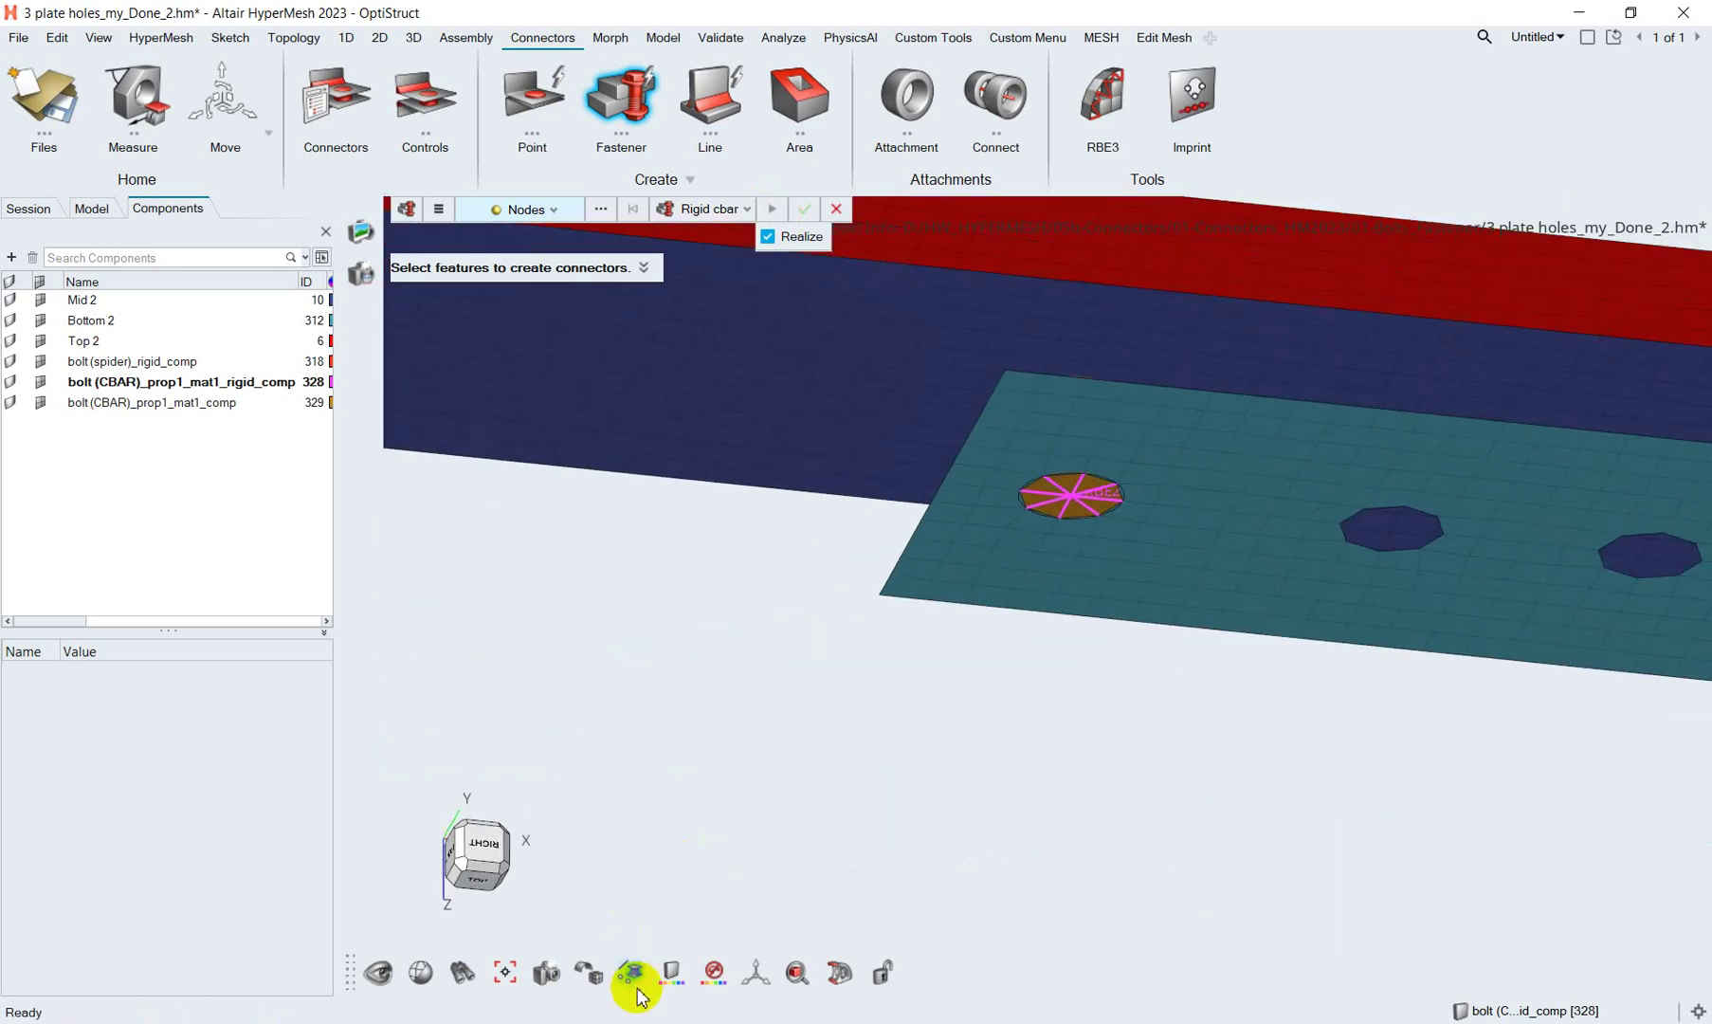
Switch the connector display mode and orbit to show all three plates.
{"action": "left_click", "coordinate": [637, 989]}
{"action": "left_click", "coordinate": [630, 925]}
{"action": "mouse_move", "coordinate": [961, 501]}
{"action": "middle_mouse_down"}
{"action": "mouse_move", "coordinate": [986, 519]}
{"action": "mouse_move", "coordinate": [964, 479]}
{"action": "mouse_move", "coordinate": [982, 501]}
{"action": "mouse_move", "coordinate": [936, 501]}
{"action": "mouse_move", "coordinate": [957, 547]}
{"action": "mouse_move", "coordinate": [1043, 530]}
{"action": "mouse_move", "coordinate": [1088, 548]}
{"action": "mouse_move", "coordinate": [1081, 485]}
{"action": "mouse_move", "coordinate": [1099, 520]}
{"action": "middle_mouse_up"}
{"action": "scroll", "coordinate": [964, 478], "scroll_direction": "up", "scroll_amount": 2}
{"action": "scroll", "coordinate": [964, 478], "scroll_direction": "up", "scroll_amount": 3}
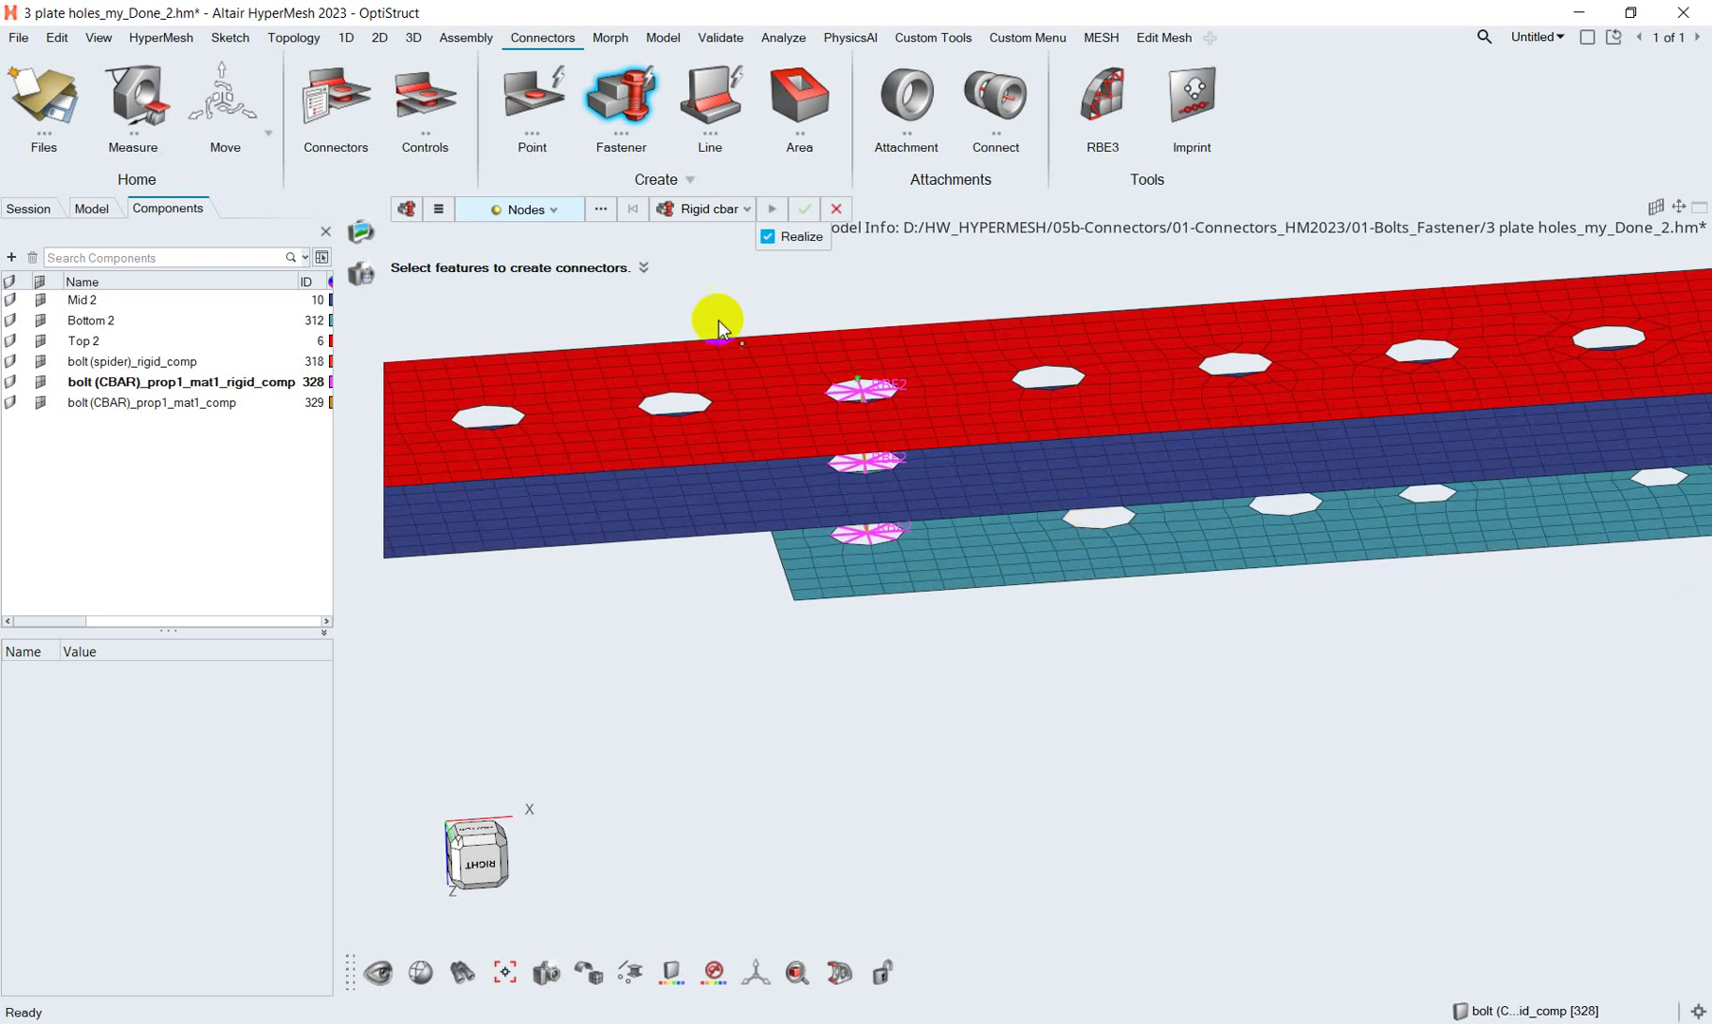
Restart fastener creation and realize a second rigid cbar bolt at another hole.
{"action": "left_click", "coordinate": [635, 119]}
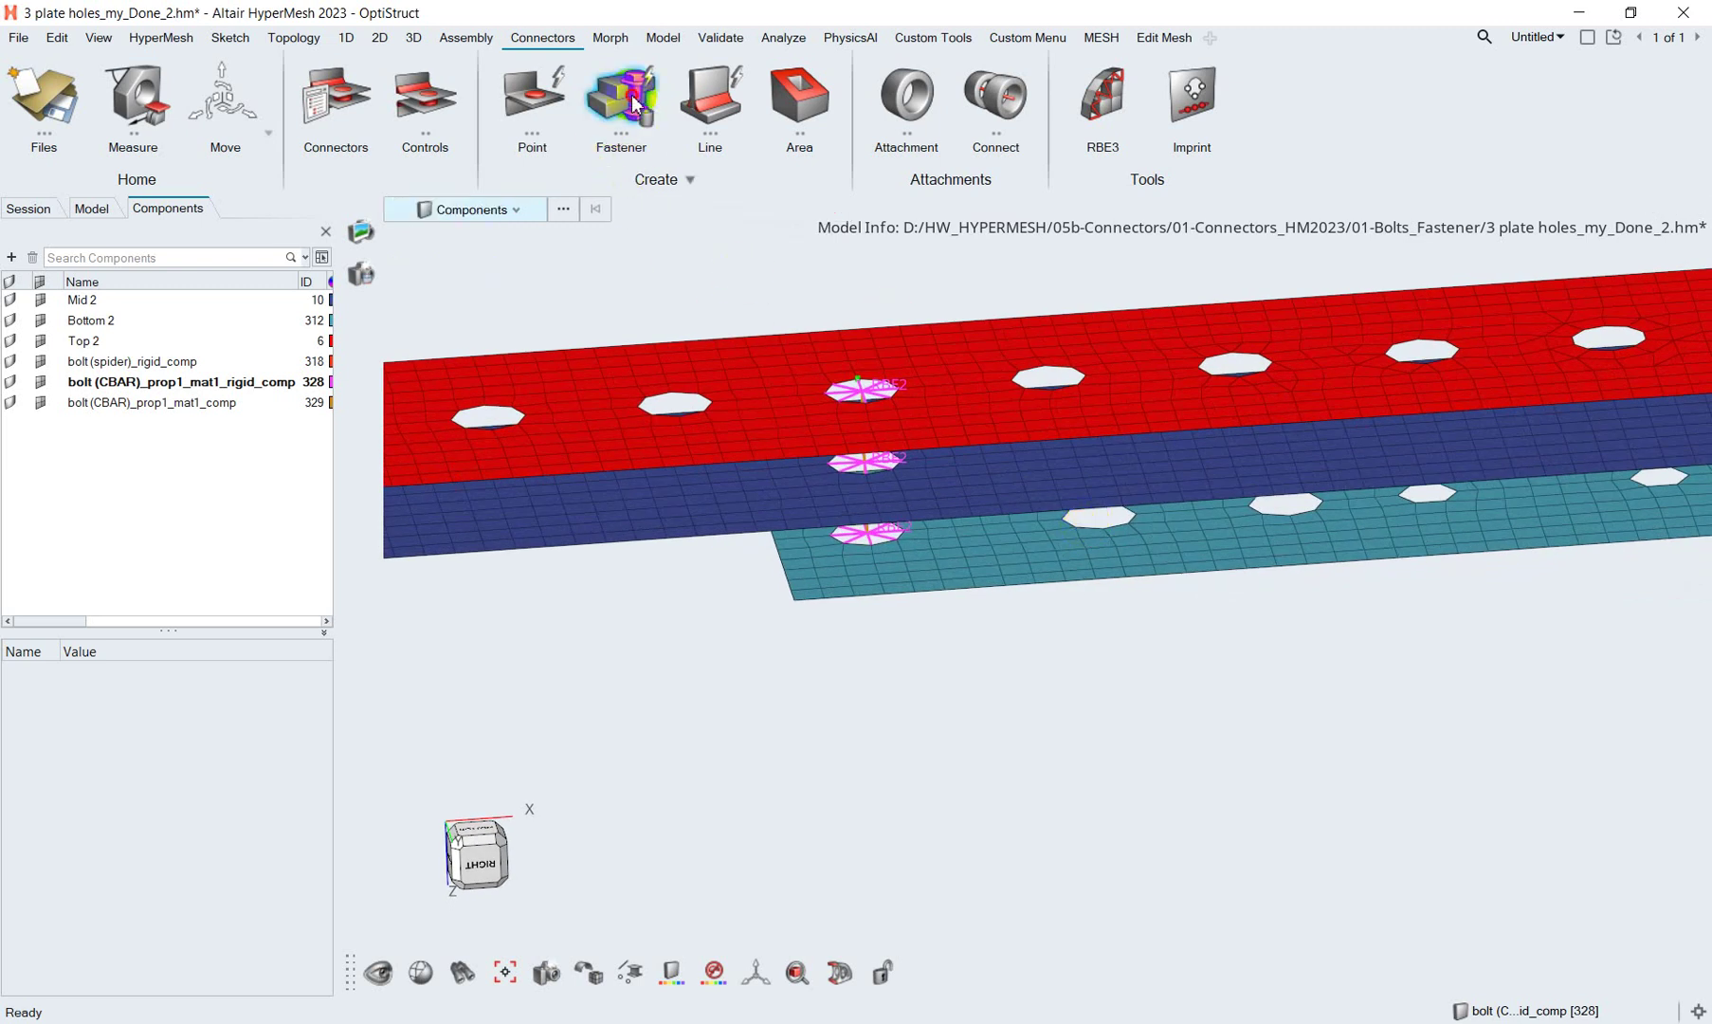
{"action": "left_click", "coordinate": [635, 105]}
{"action": "scroll", "coordinate": [1071, 365], "scroll_direction": "up", "scroll_amount": 2}
{"action": "scroll", "coordinate": [1066, 363], "scroll_direction": "up", "scroll_amount": 2}
{"action": "left_click", "coordinate": [1063, 360]}
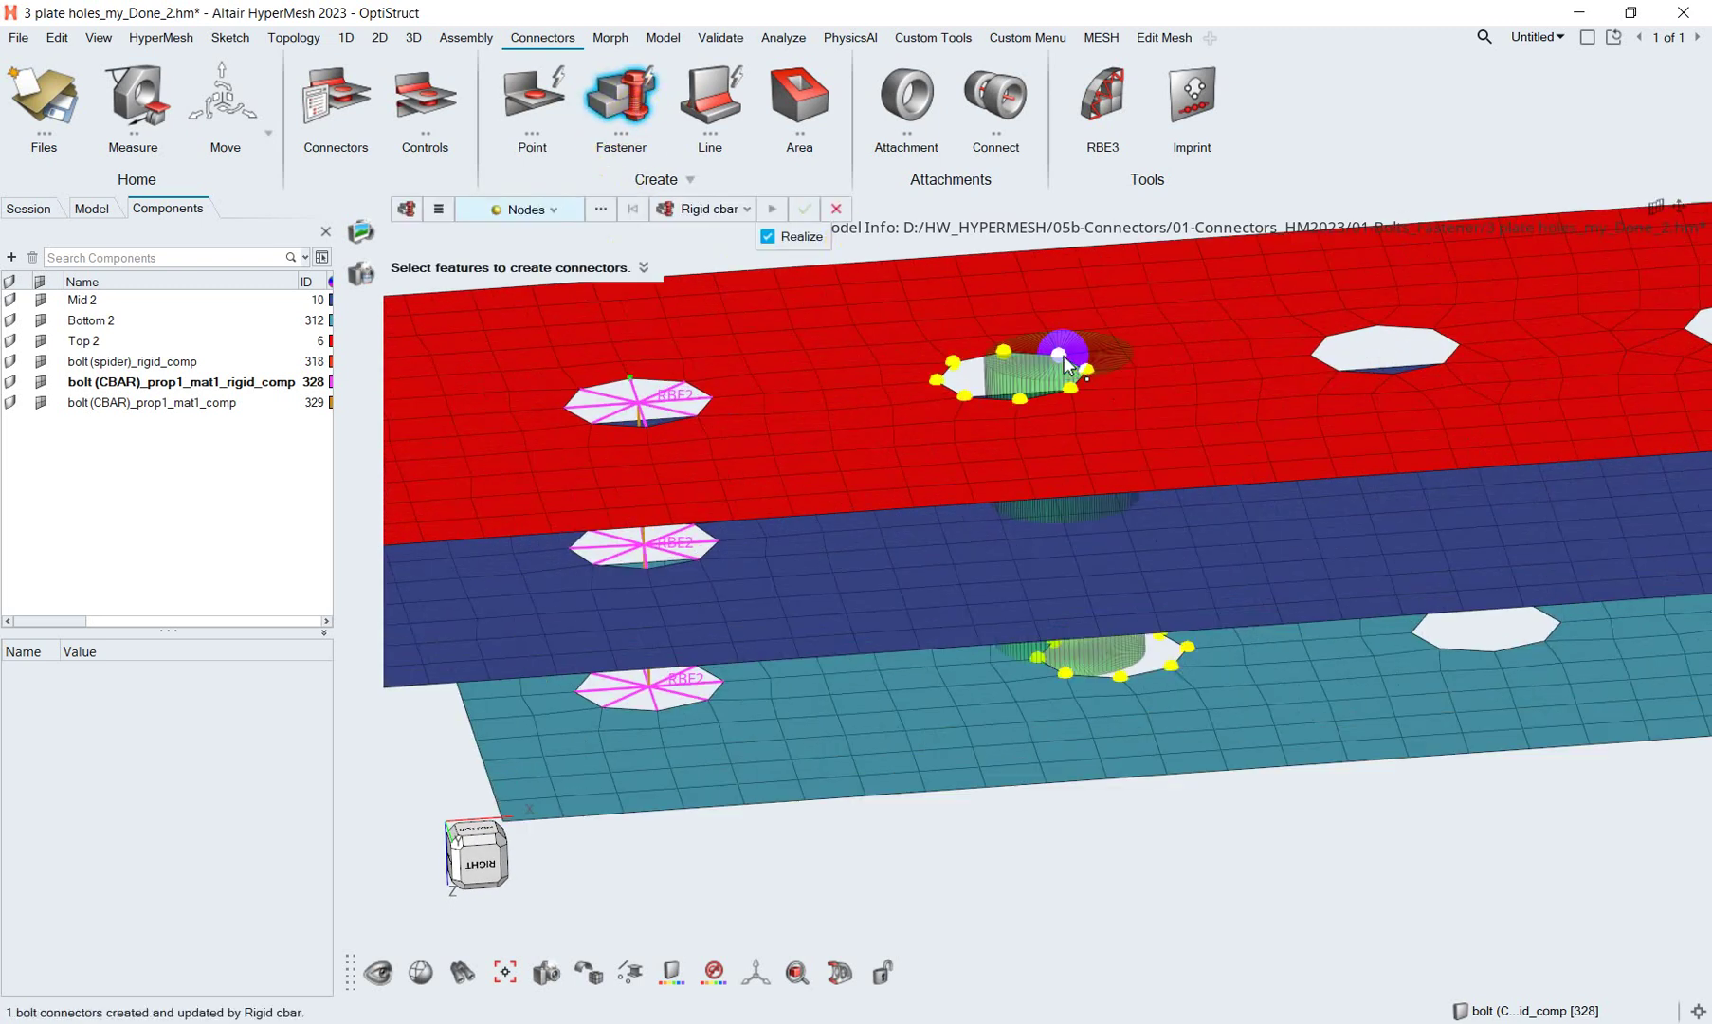
{"action": "mouse_move", "coordinate": [1059, 355]}
{"action": "middle_mouse_down"}
{"action": "mouse_move", "coordinate": [1104, 582]}
{"action": "mouse_move", "coordinate": [1121, 583]}
{"action": "mouse_move", "coordinate": [1082, 482]}
{"action": "mouse_move", "coordinate": [1092, 635]}
{"action": "mouse_move", "coordinate": [1082, 603]}
{"action": "mouse_move", "coordinate": [1081, 623]}
{"action": "mouse_move", "coordinate": [935, 616]}
{"action": "mouse_move", "coordinate": [948, 657]}
{"action": "mouse_move", "coordinate": [966, 644]}
{"action": "mouse_move", "coordinate": [948, 626]}
{"action": "middle_mouse_up"}
{"action": "left_click", "coordinate": [770, 209]}
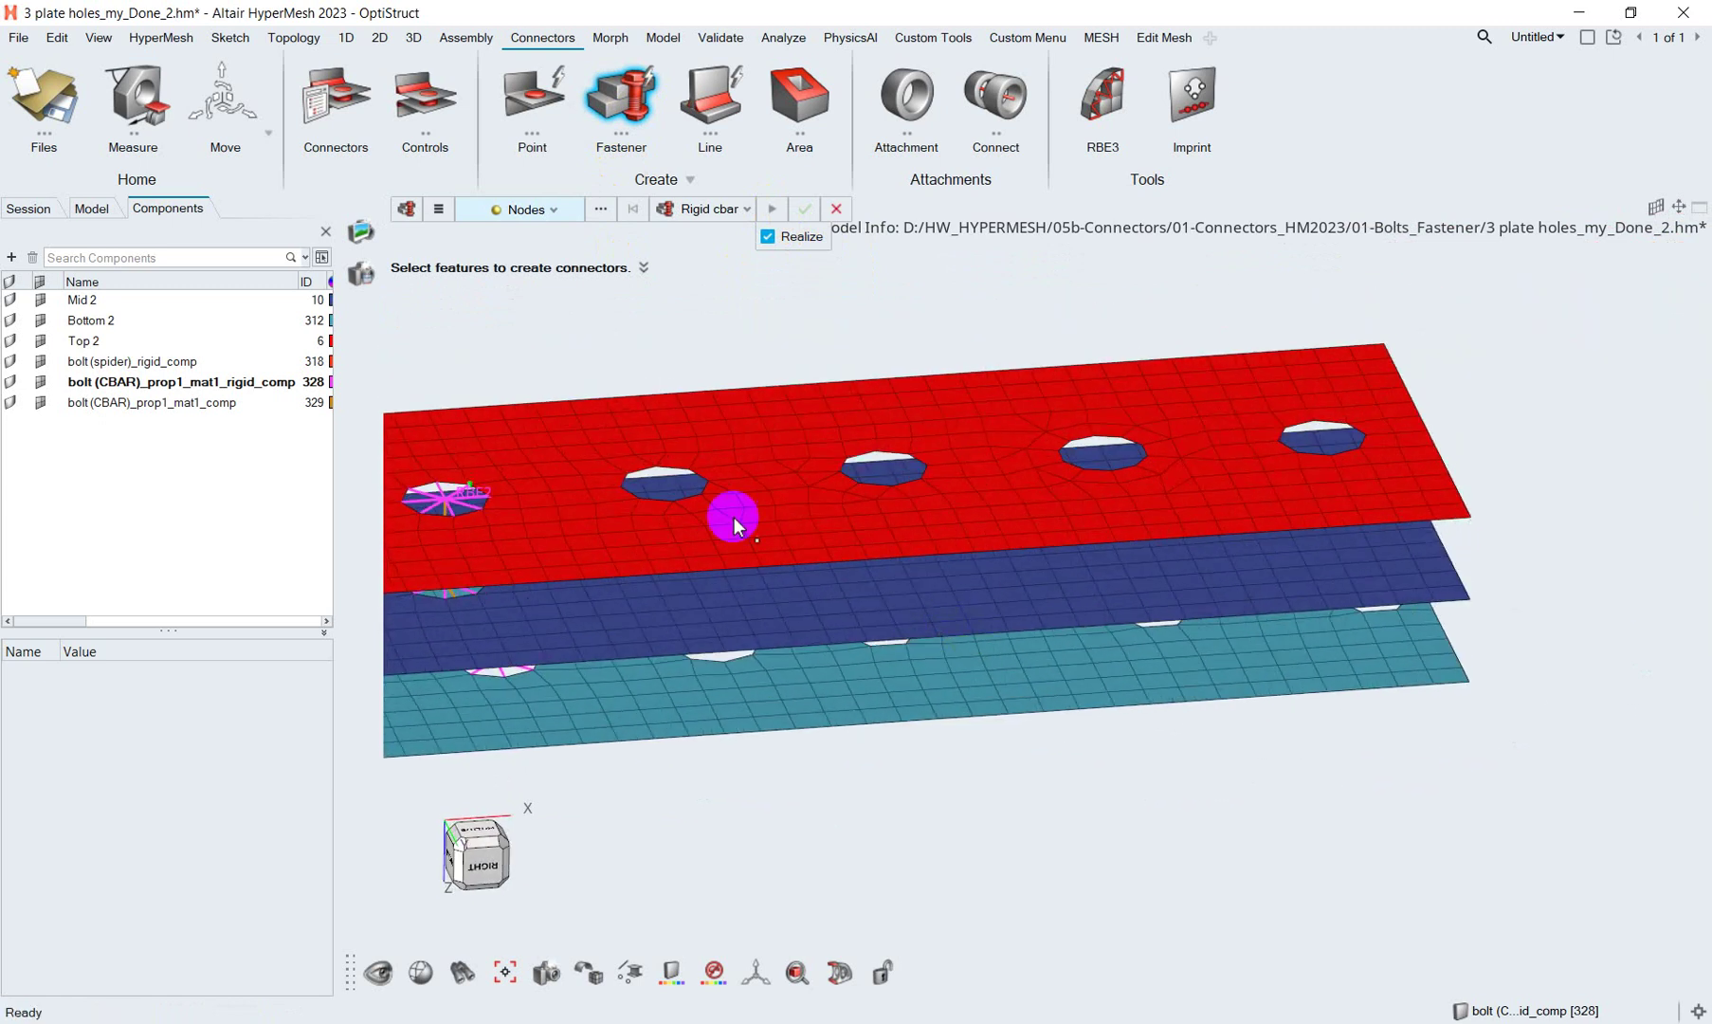
Create fastener control 'washer cbar': type bolt (washer 1) cbar, tolerance 25, create hole if none.
{"action": "left_click", "coordinate": [425, 100]}
{"action": "left_click", "coordinate": [460, 269]}
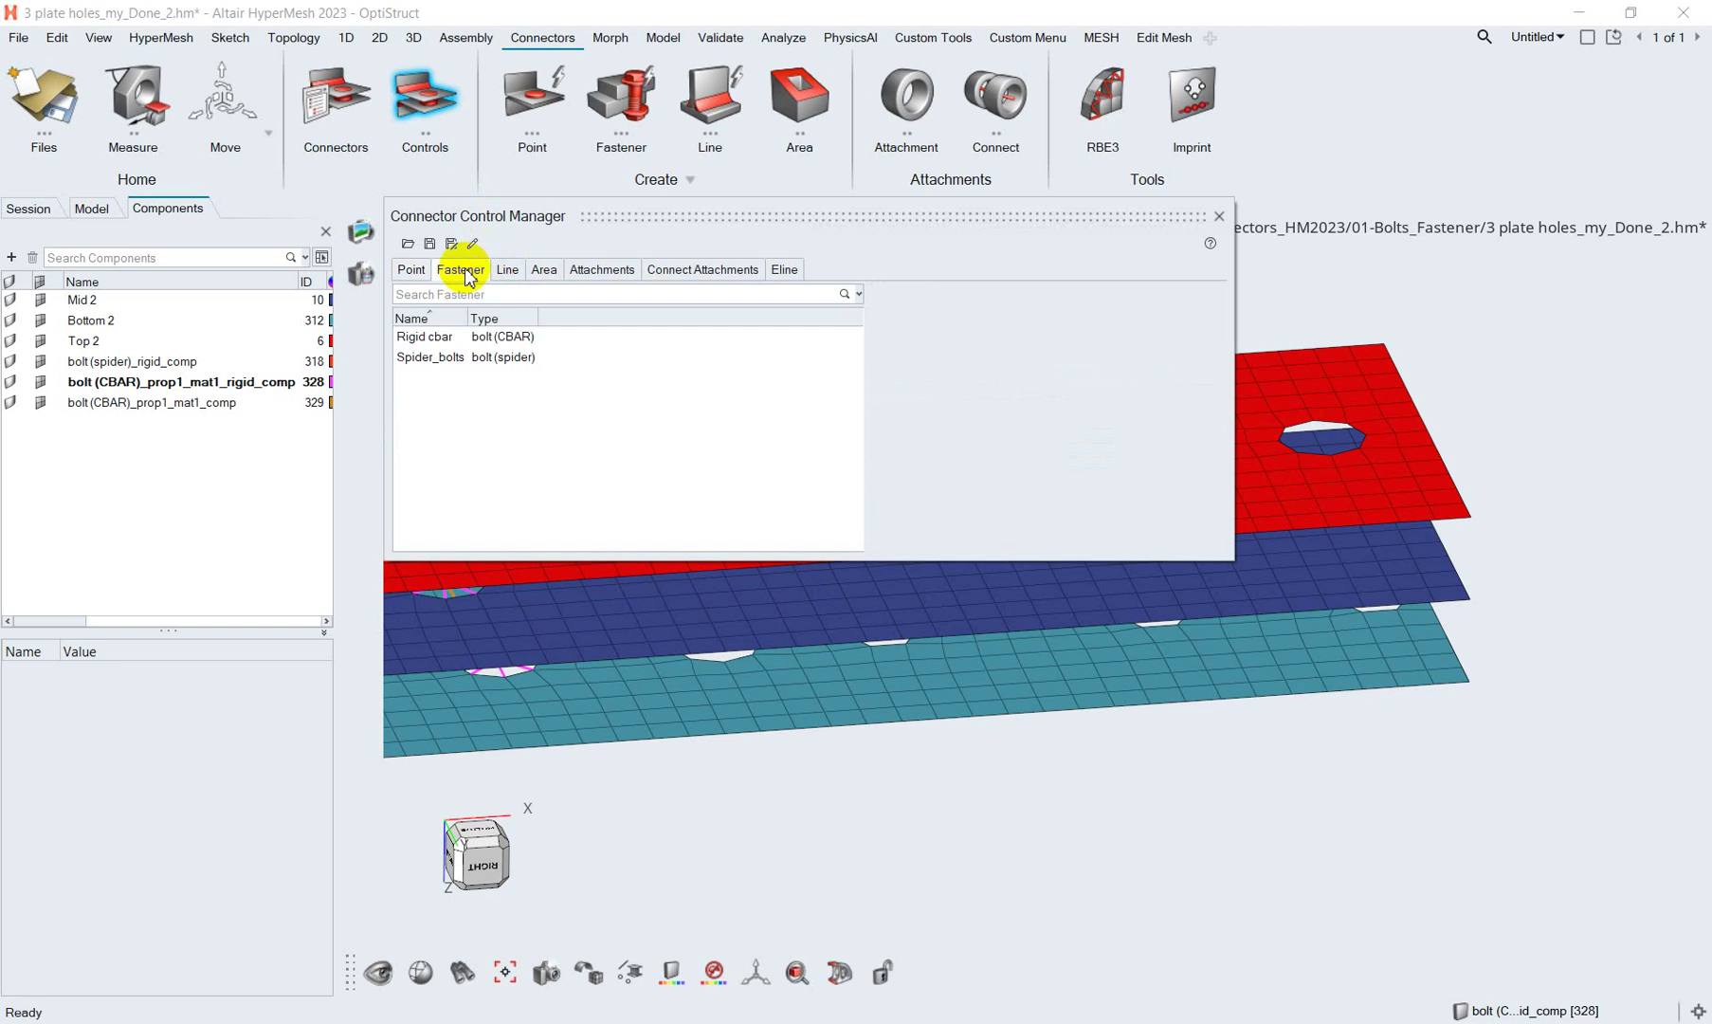
{"action": "left_click", "coordinate": [445, 357]}
{"action": "right_click", "coordinate": [495, 425]}
{"action": "left_click", "coordinate": [502, 429]}
{"action": "type", "text": "washer cbar"}
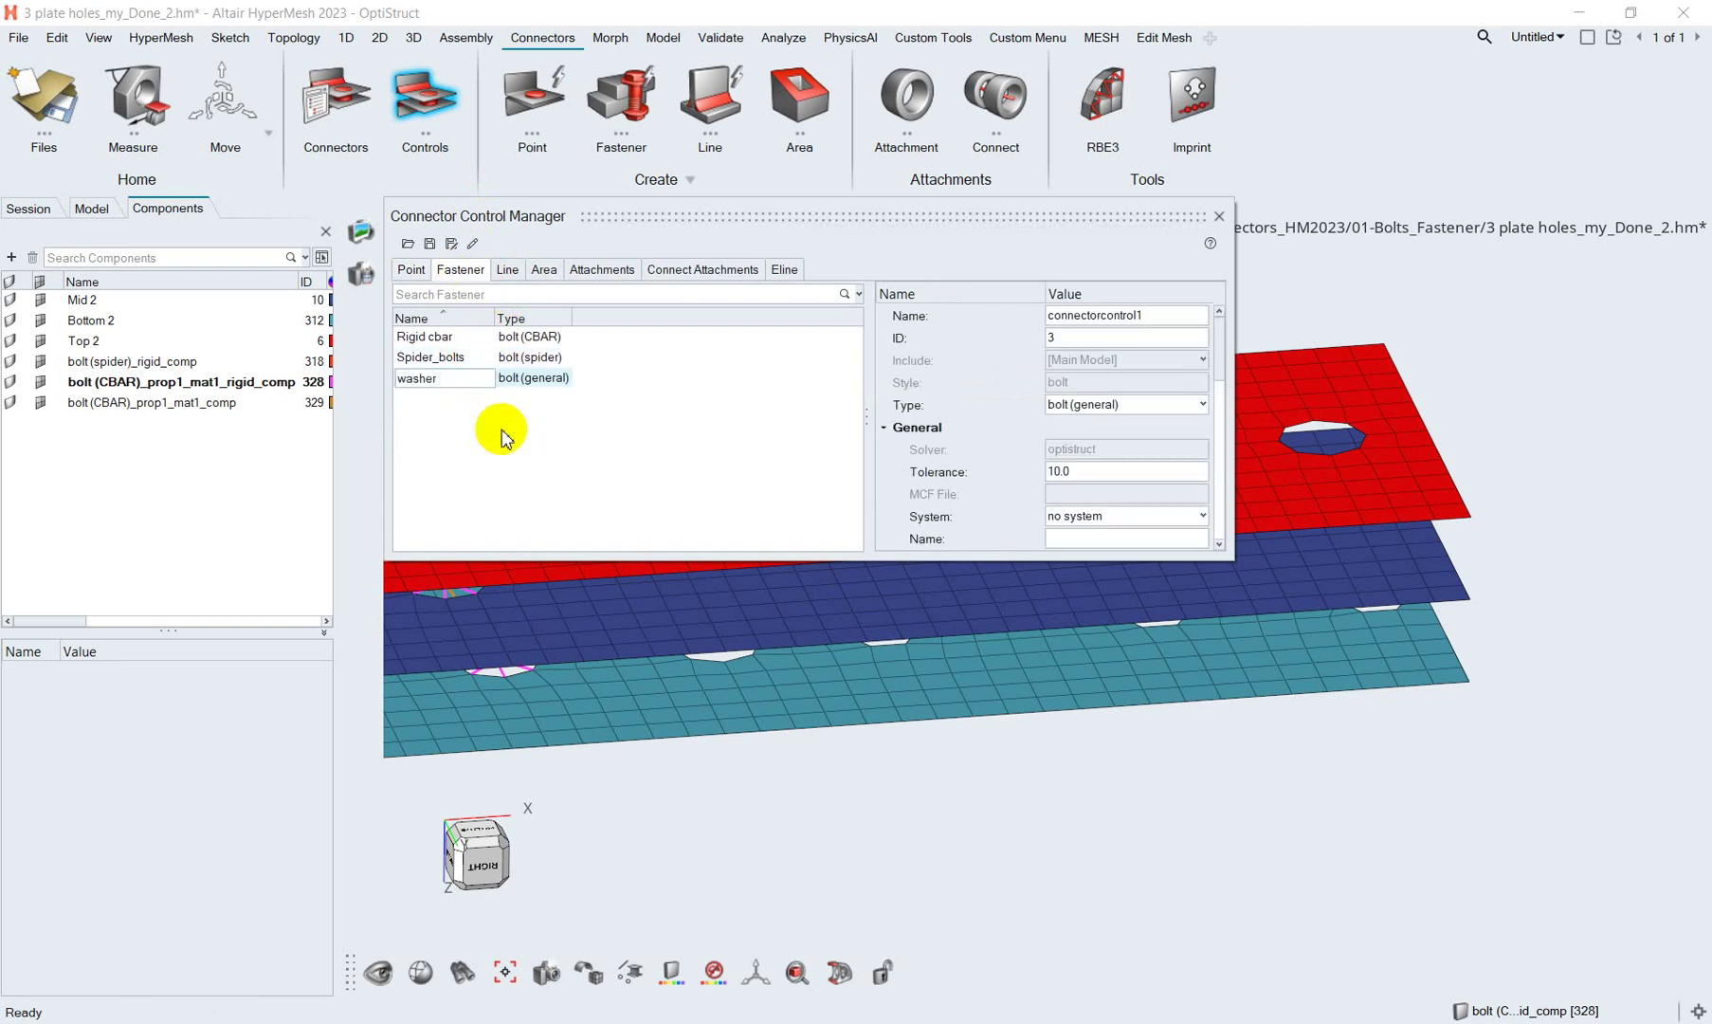
{"action": "left_click", "coordinate": [1082, 404]}
{"action": "left_click", "coordinate": [1115, 516]}
{"action": "type", "text": "25"}
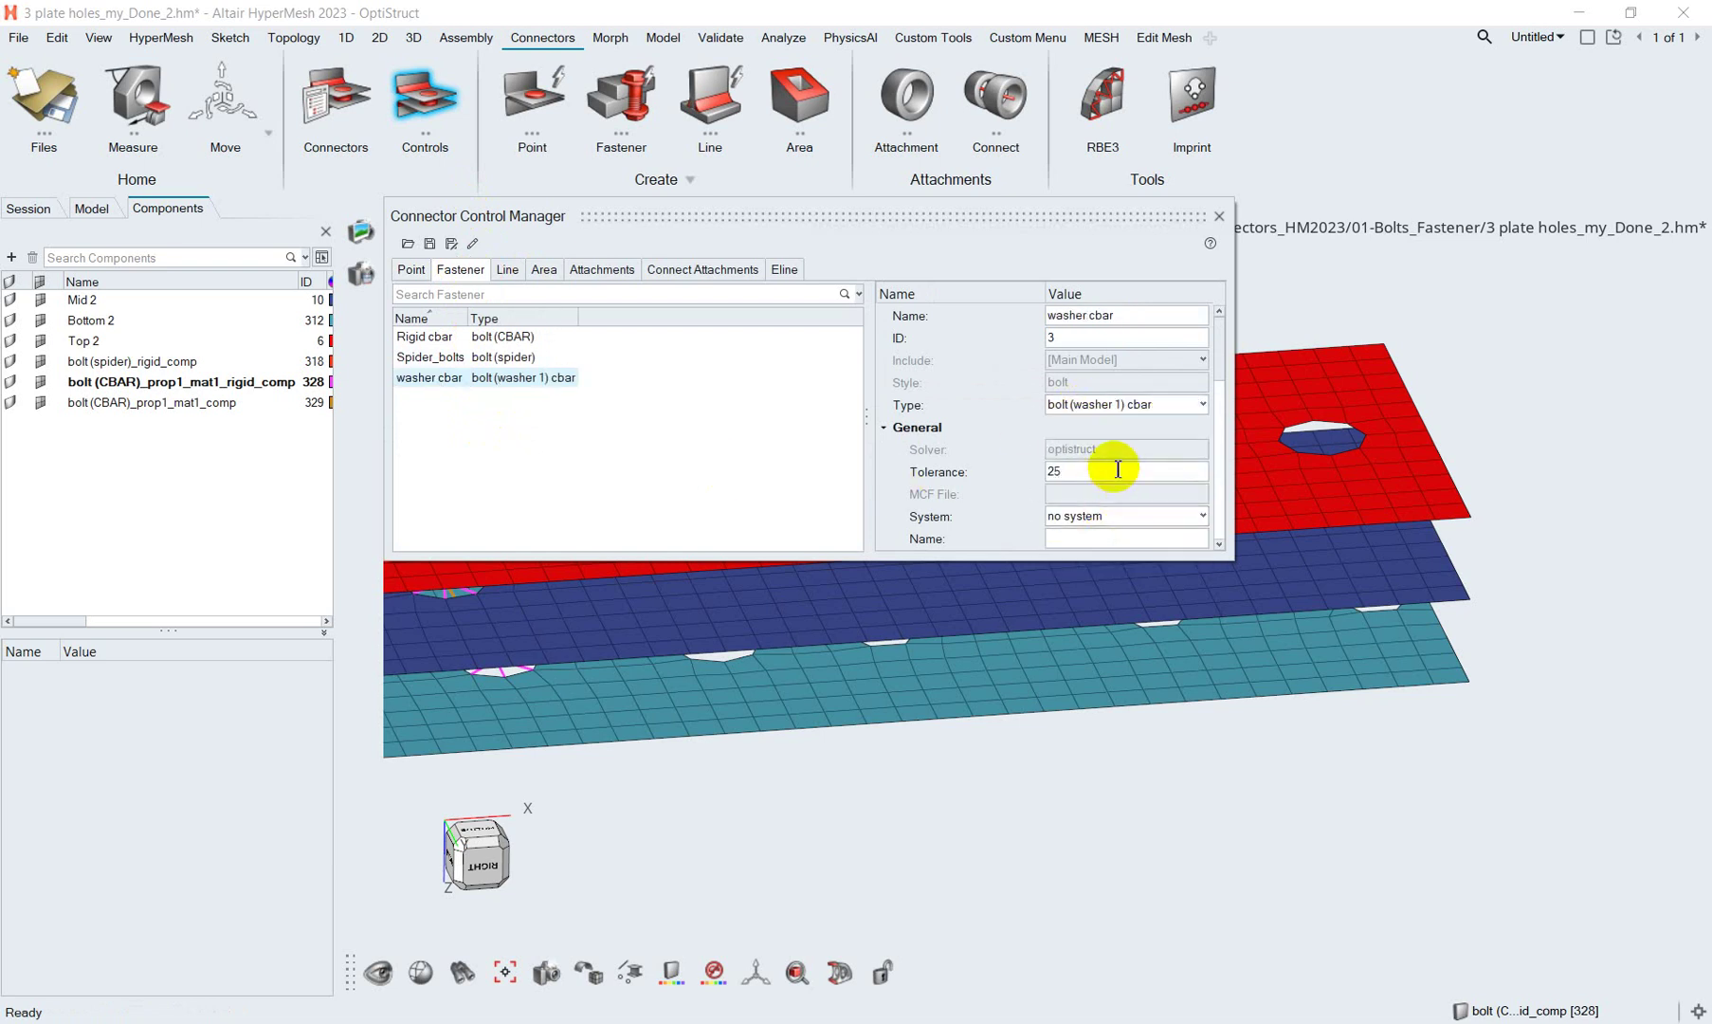
{"action": "left_click_drag", "start_coordinate": [1216, 367], "coordinate": [1216, 485]}
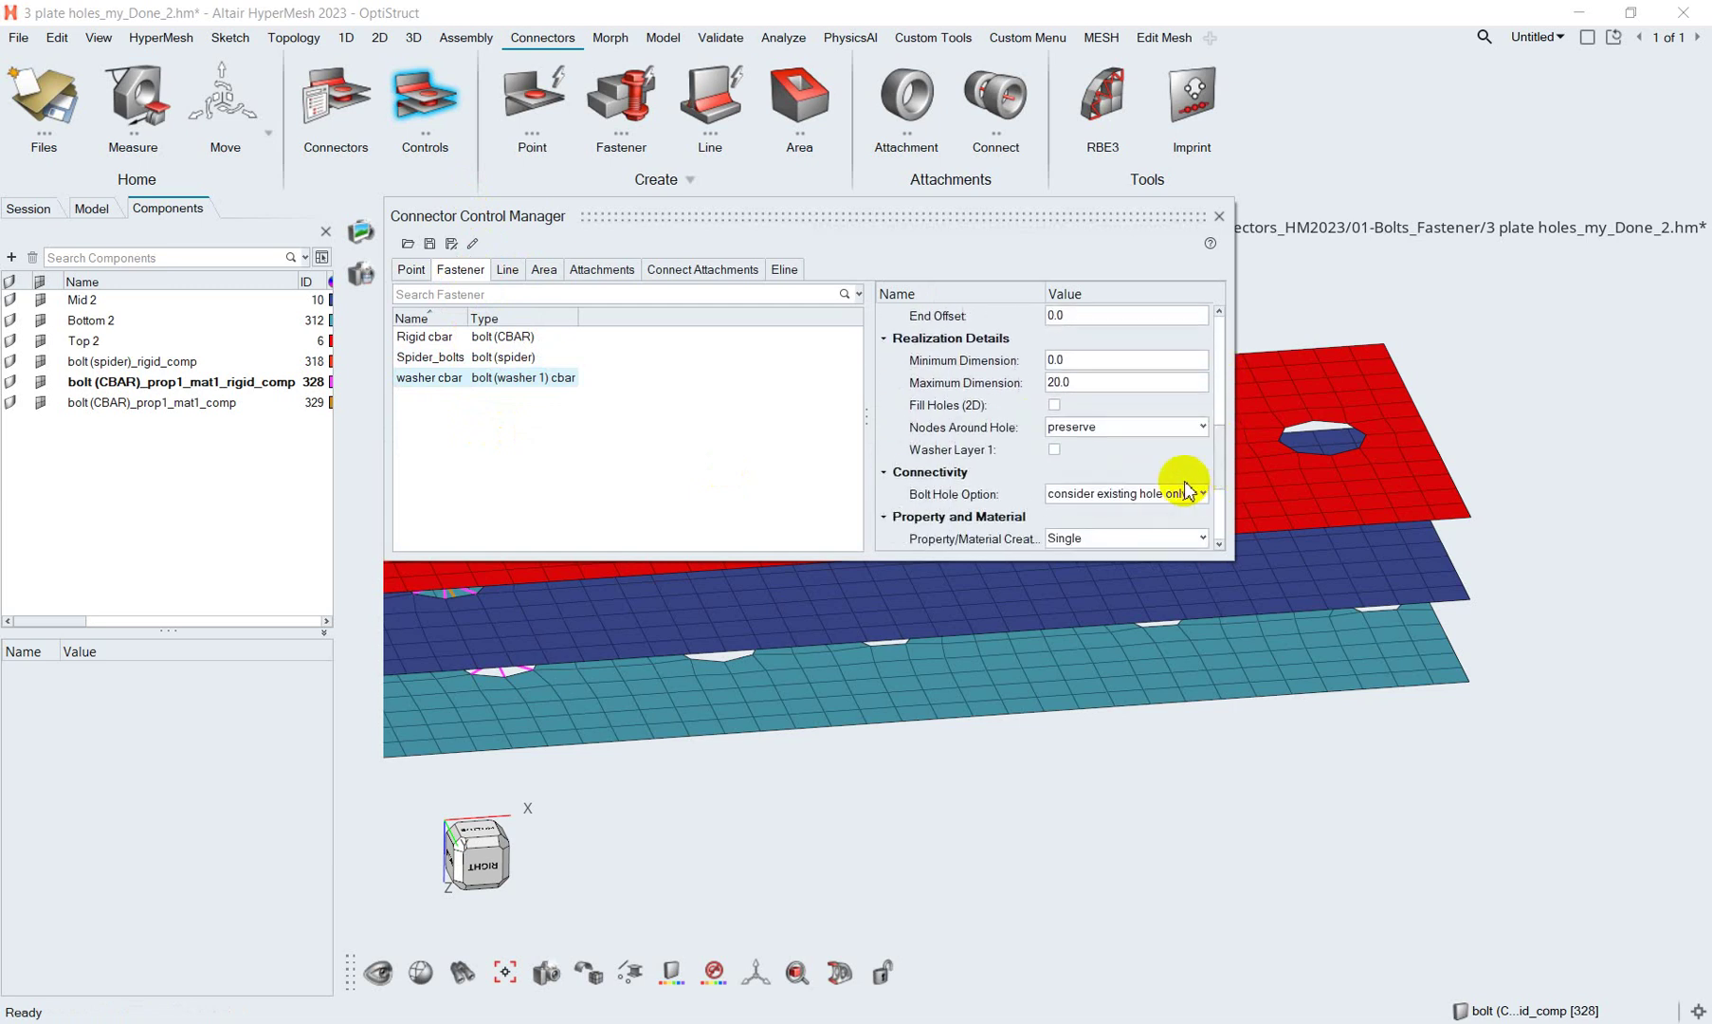
{"action": "left_click", "coordinate": [1142, 494]}
{"action": "left_click", "coordinate": [1121, 528]}
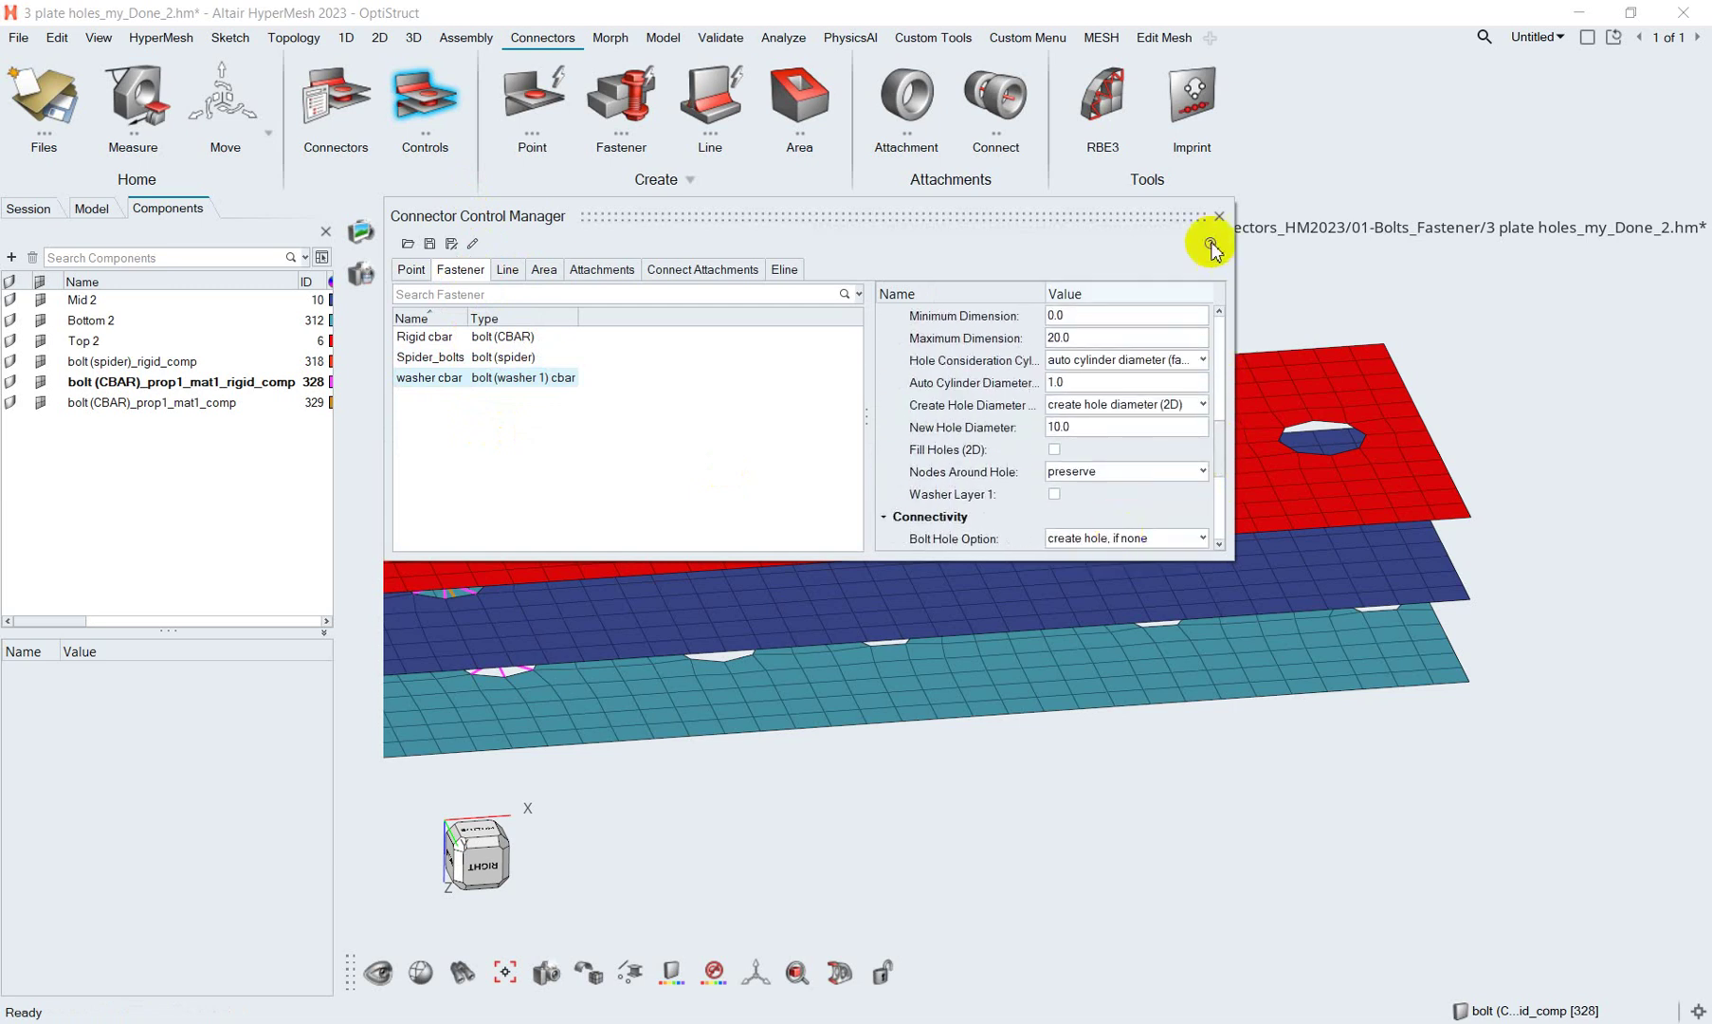
Realize a bolt with the washer cbar control at a top-plate hole.
{"action": "left_click", "coordinate": [1218, 218]}
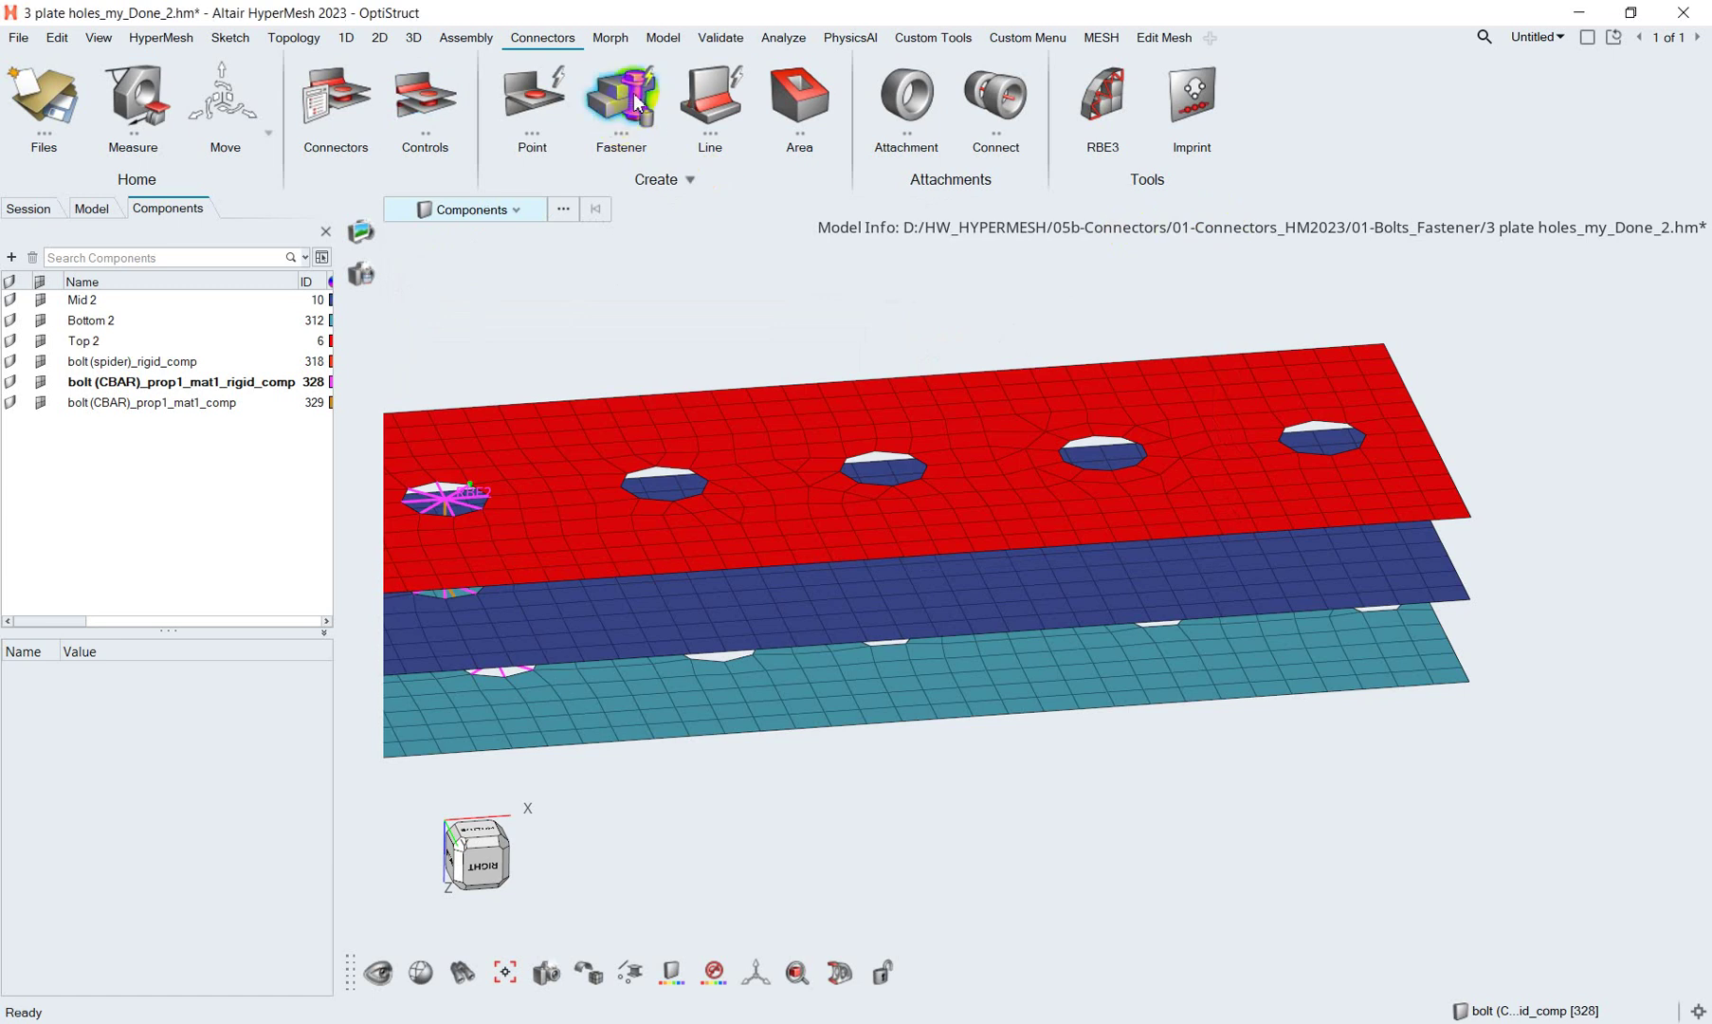
{"action": "left_click", "coordinate": [640, 102]}
{"action": "left_click", "coordinate": [706, 210]}
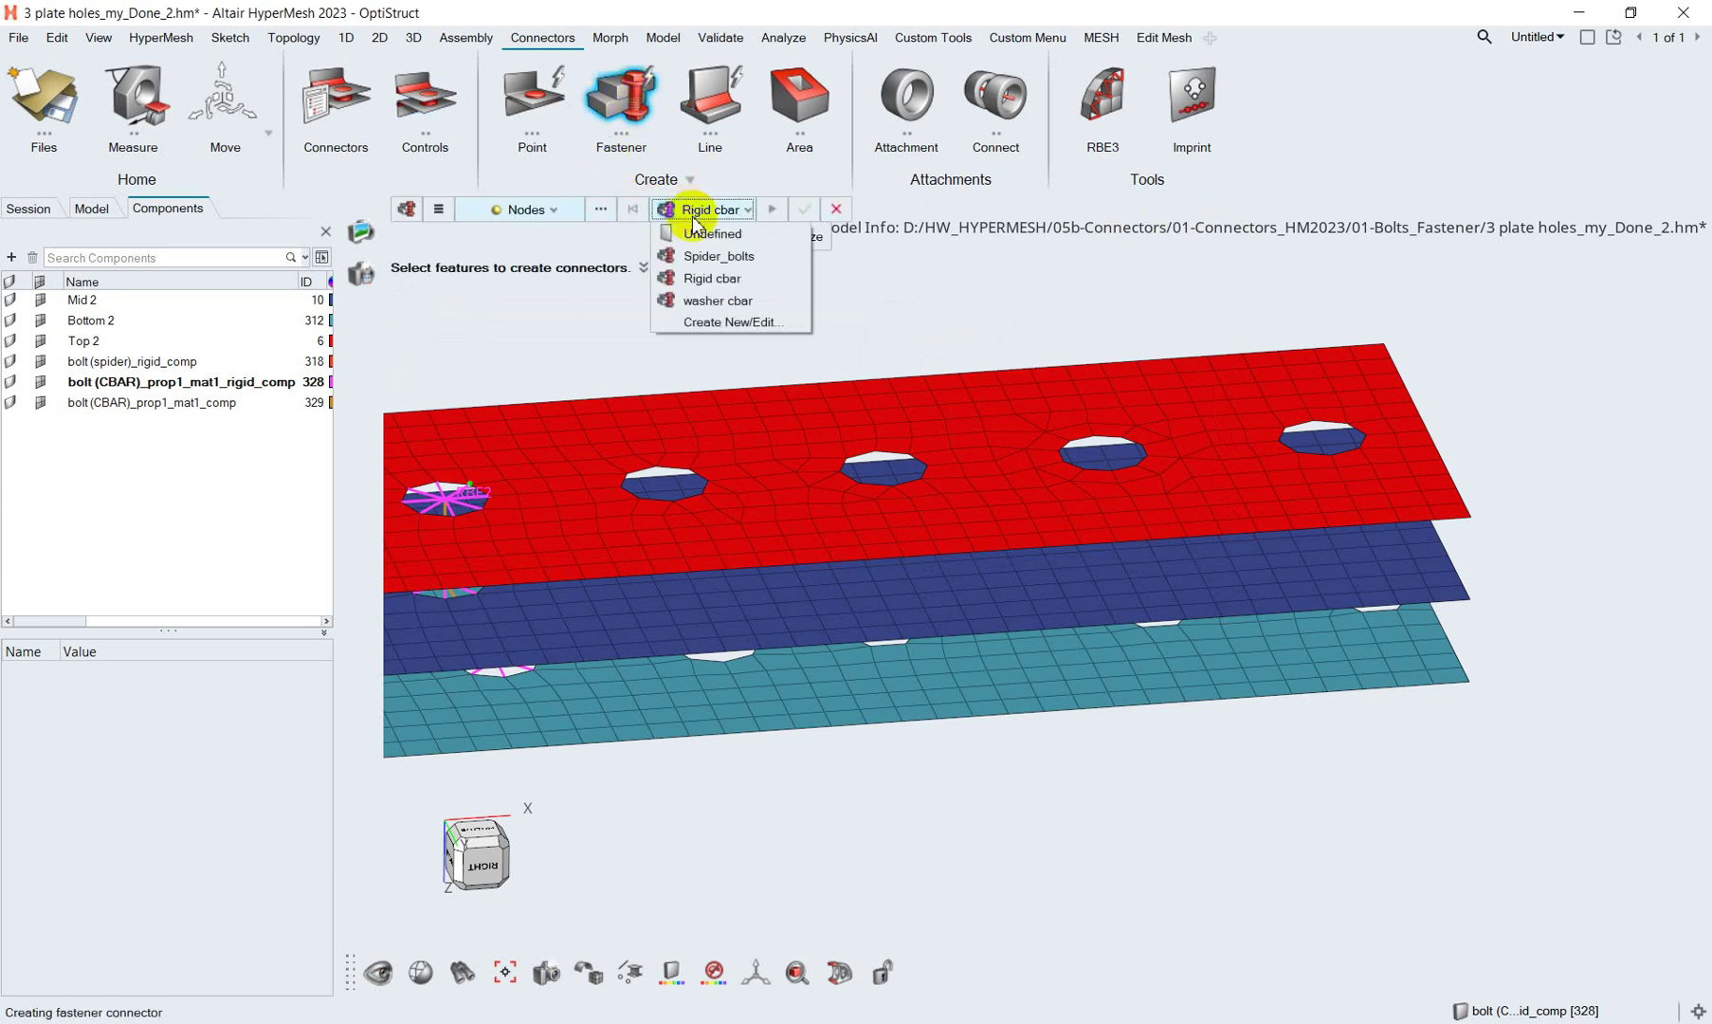
{"action": "left_click", "coordinate": [706, 301]}
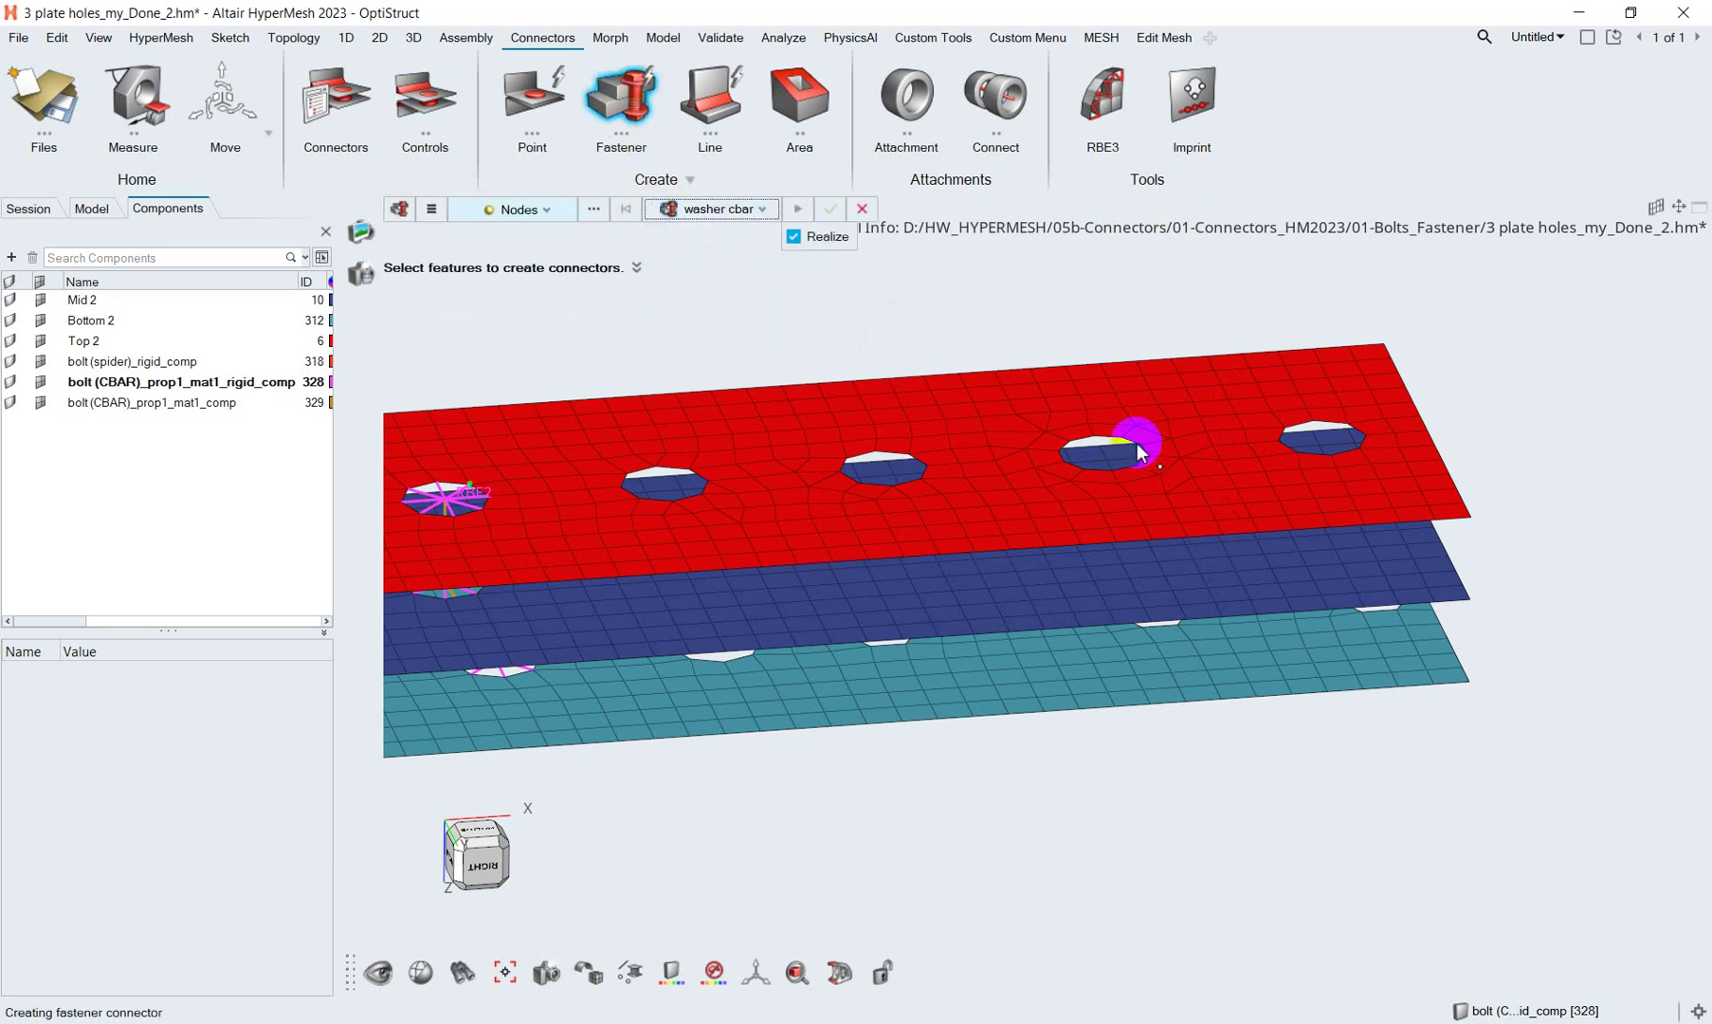
{"action": "scroll", "coordinate": [1114, 429], "scroll_direction": "up", "scroll_amount": 3}
{"action": "left_click", "coordinate": [1114, 429]}
{"action": "scroll", "coordinate": [1114, 428], "scroll_direction": "down", "scroll_amount": 3}
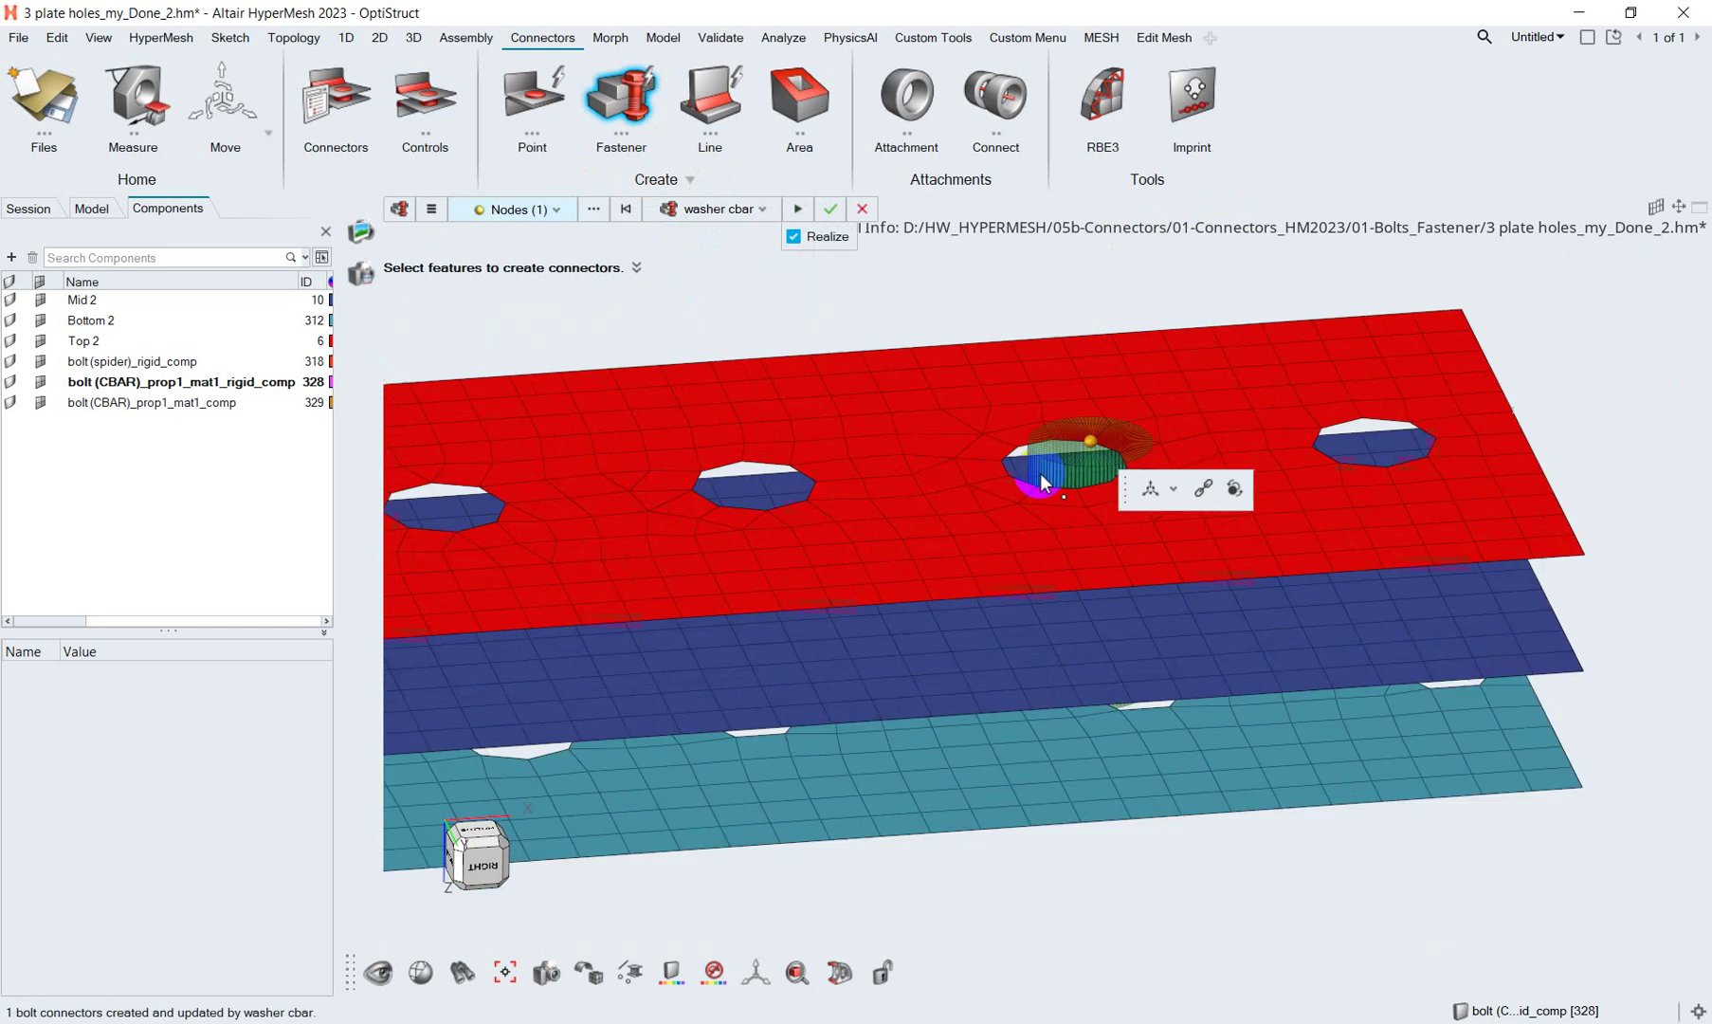
{"action": "scroll", "coordinate": [902, 380], "scroll_direction": "down", "scroll_amount": 3}
{"action": "left_click", "coordinate": [801, 210]}
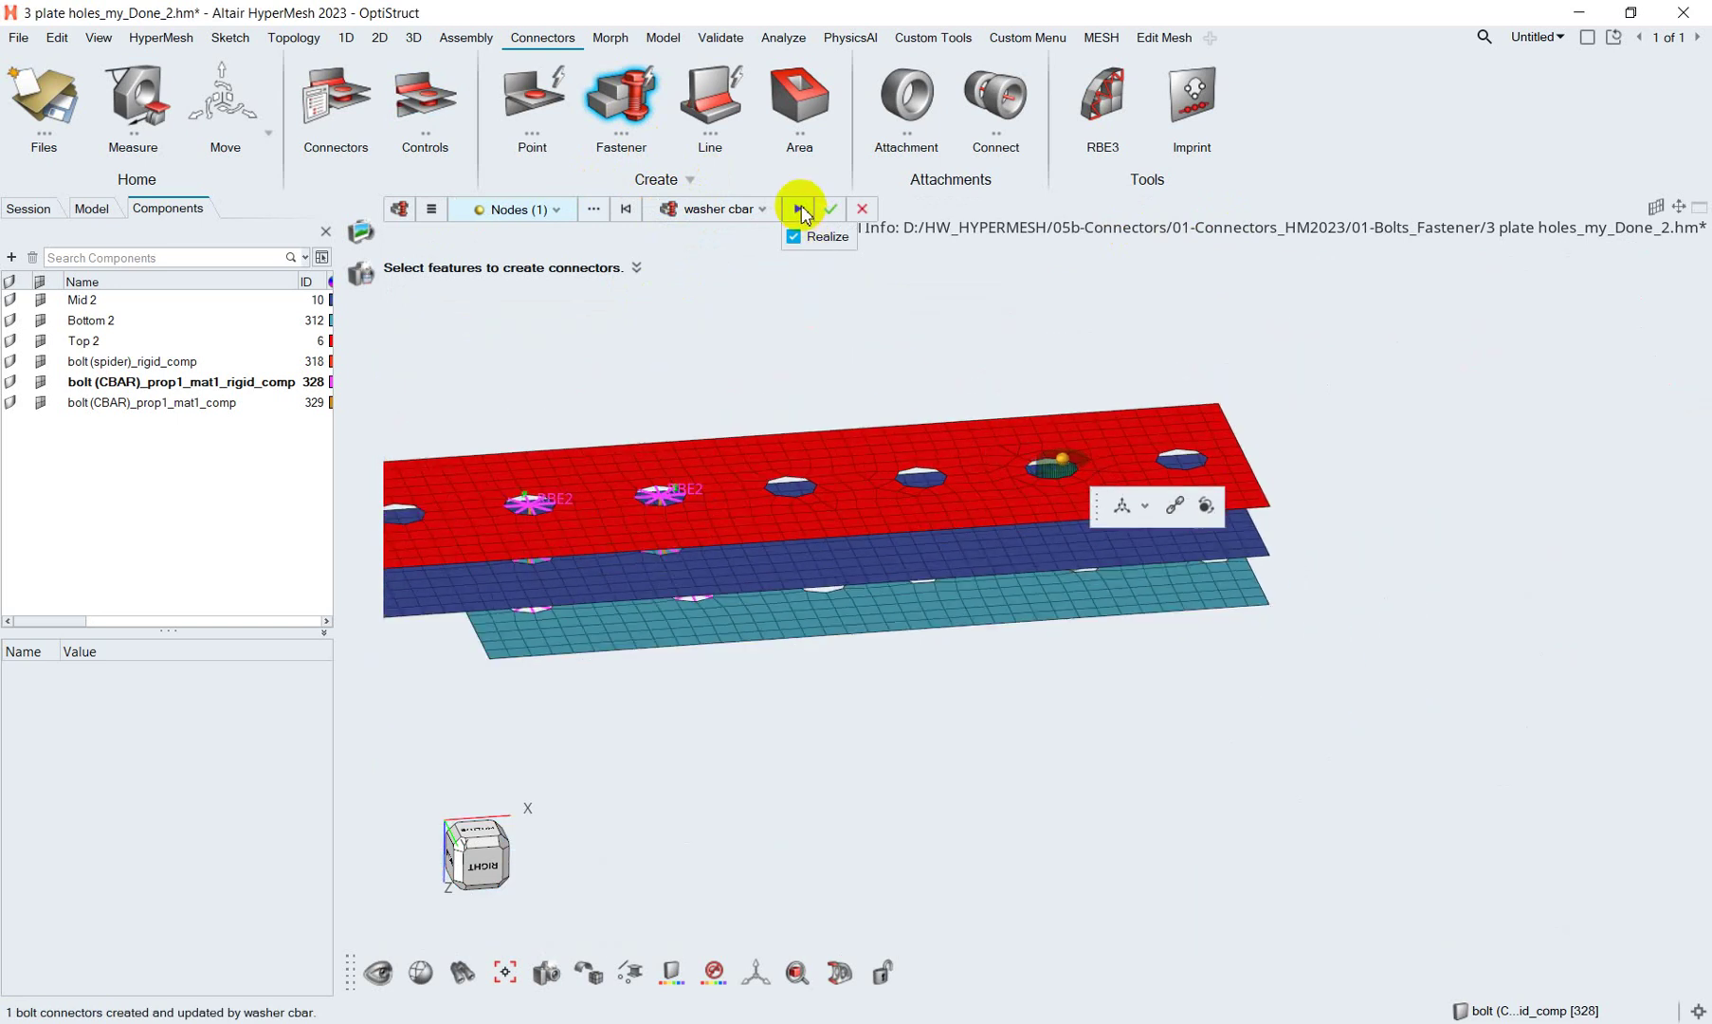
Orbit and zoom between edge-on and top views to inspect the washer cbar bolt.
{"action": "mouse_move", "coordinate": [1044, 546]}
{"action": "left_mouse_down", "text": "ctrl"}
{"action": "mouse_move", "coordinate": [1029, 581]}
{"action": "mouse_move", "coordinate": [1038, 564]}
{"action": "mouse_move", "coordinate": [1133, 553]}
{"action": "left_mouse_up", "text": "ctrl"}
{"action": "scroll", "coordinate": [1050, 542], "scroll_direction": "up", "scroll_amount": 2}
{"action": "scroll", "coordinate": [1043, 569], "scroll_direction": "up", "scroll_amount": 3}
{"action": "mouse_move", "coordinate": [1036, 586]}
{"action": "left_mouse_down", "text": "ctrl"}
{"action": "mouse_move", "coordinate": [1103, 572]}
{"action": "mouse_move", "coordinate": [1012, 570]}
{"action": "mouse_move", "coordinate": [1022, 599]}
{"action": "left_mouse_up", "text": "ctrl"}
{"action": "mouse_move", "coordinate": [1165, 512]}
{"action": "left_mouse_down", "text": "ctrl"}
{"action": "mouse_move", "coordinate": [1274, 492]}
{"action": "mouse_move", "coordinate": [1012, 599]}
{"action": "mouse_move", "coordinate": [1043, 411]}
{"action": "left_mouse_up", "text": "ctrl"}
{"action": "scroll", "coordinate": [1260, 495], "scroll_direction": "up", "scroll_amount": 5}
{"action": "scroll", "coordinate": [1027, 585], "scroll_direction": "up", "scroll_amount": 3}
{"action": "scroll", "coordinate": [1023, 586], "scroll_direction": "up", "scroll_amount": 2}
{"action": "scroll", "coordinate": [1030, 603], "scroll_direction": "down", "scroll_amount": 3}
{"action": "scroll", "coordinate": [1025, 552], "scroll_direction": "up", "scroll_amount": 3}
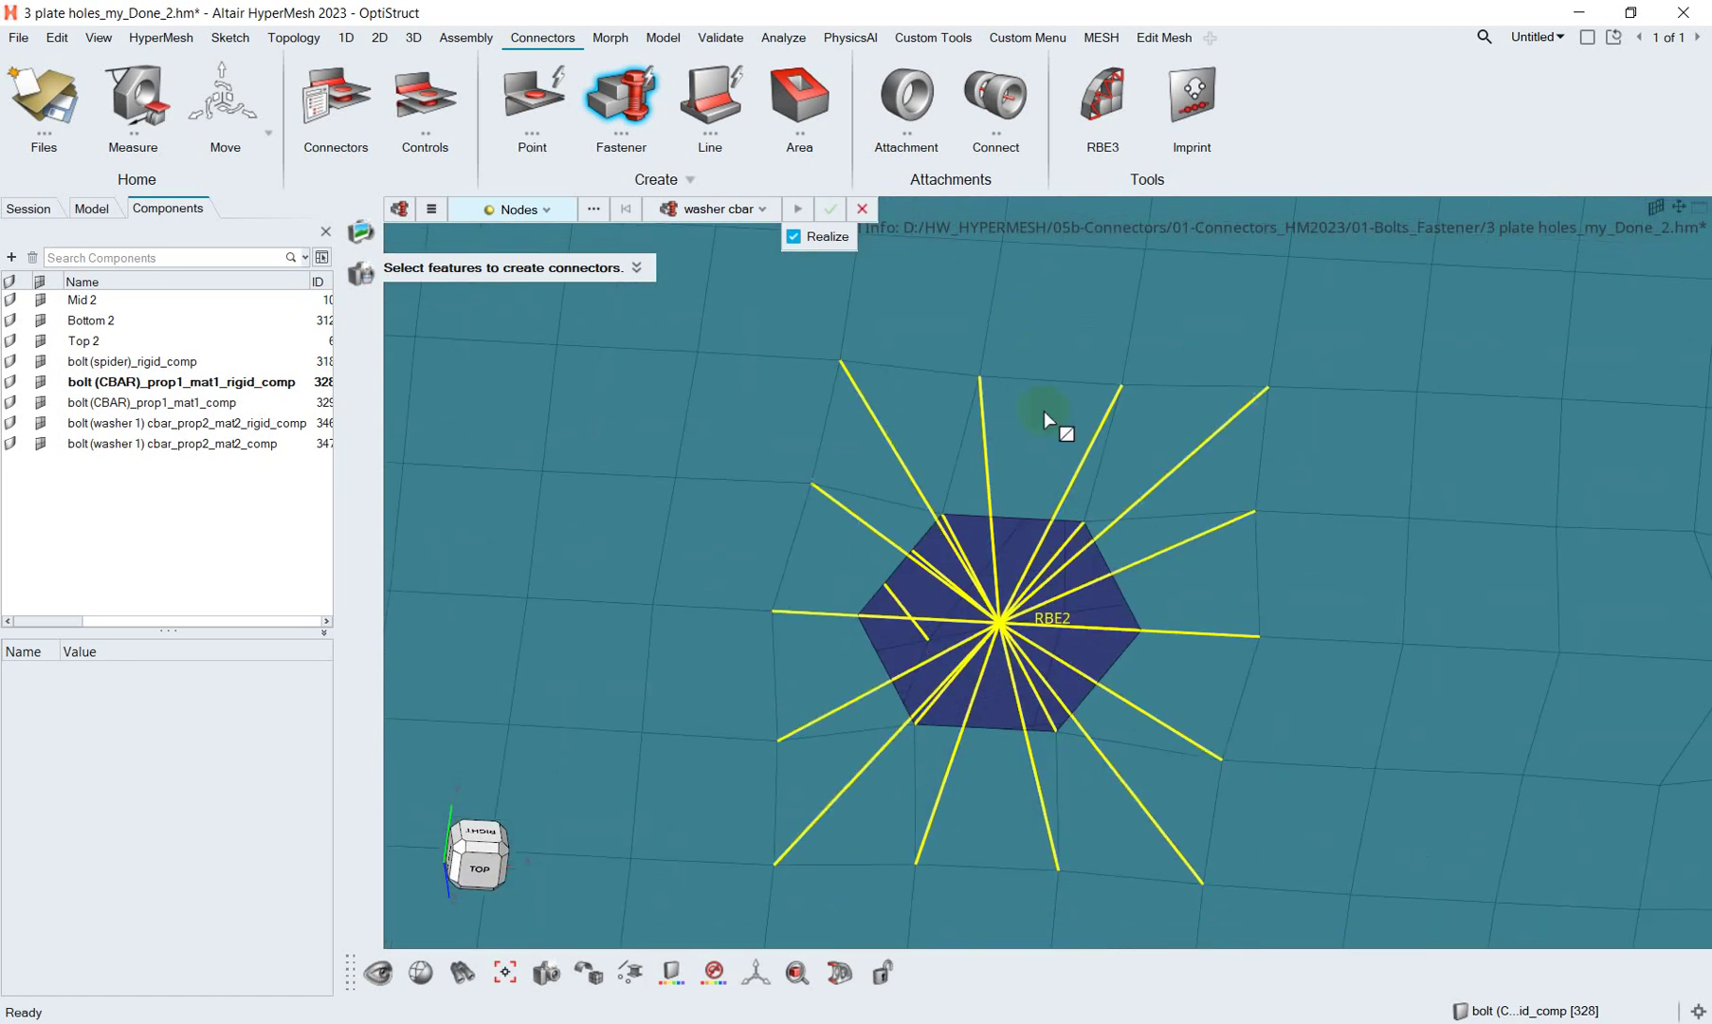
{"action": "scroll", "coordinate": [1087, 757], "scroll_direction": "up", "scroll_amount": 1}
{"action": "scroll", "coordinate": [1088, 757], "scroll_direction": "down", "scroll_amount": 2}
{"action": "mouse_move", "coordinate": [1058, 539]}
{"action": "left_mouse_down", "text": "ctrl"}
{"action": "mouse_move", "coordinate": [1026, 440]}
{"action": "mouse_move", "coordinate": [1031, 565]}
{"action": "mouse_move", "coordinate": [911, 487]}
{"action": "mouse_move", "coordinate": [986, 459]}
{"action": "mouse_move", "coordinate": [1119, 462]}
{"action": "mouse_move", "coordinate": [1056, 535]}
{"action": "left_mouse_up", "text": "ctrl"}
{"action": "scroll", "coordinate": [1058, 542], "scroll_direction": "down", "scroll_amount": 3}
{"action": "mouse_move", "coordinate": [813, 496]}
{"action": "left_mouse_down", "text": "ctrl"}
{"action": "mouse_move", "coordinate": [928, 459]}
{"action": "mouse_move", "coordinate": [986, 581]}
{"action": "mouse_move", "coordinate": [906, 642]}
{"action": "left_mouse_up", "text": "ctrl"}
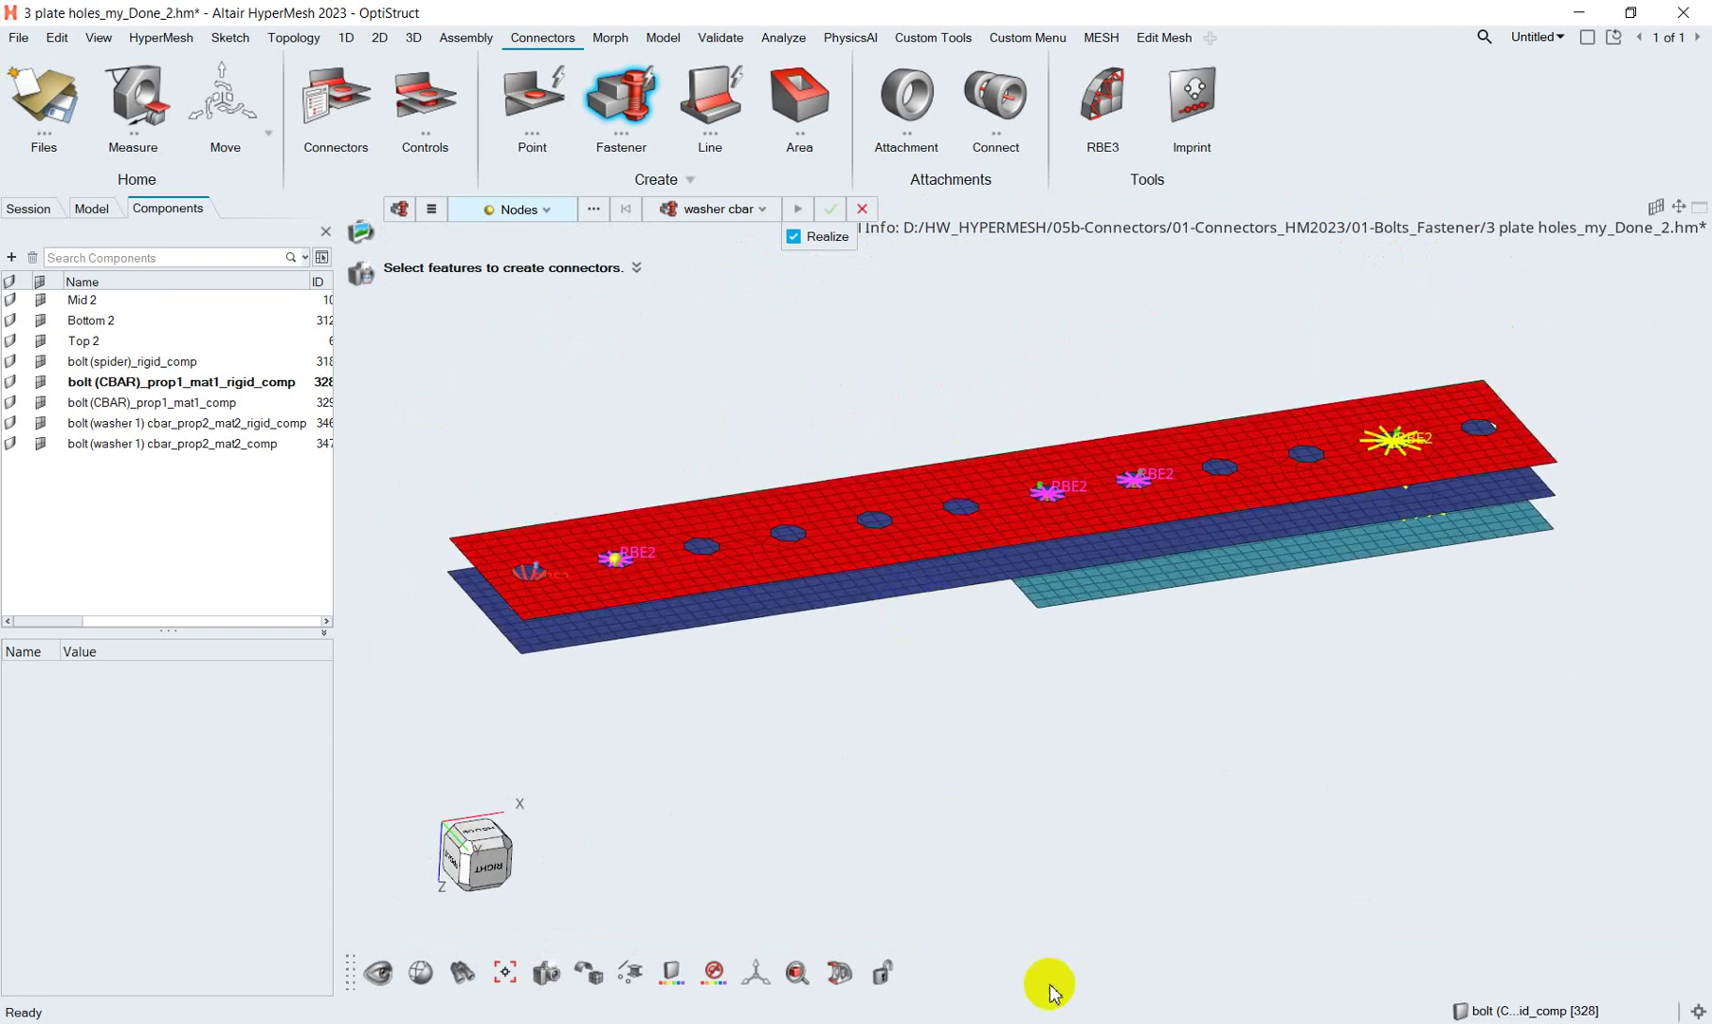